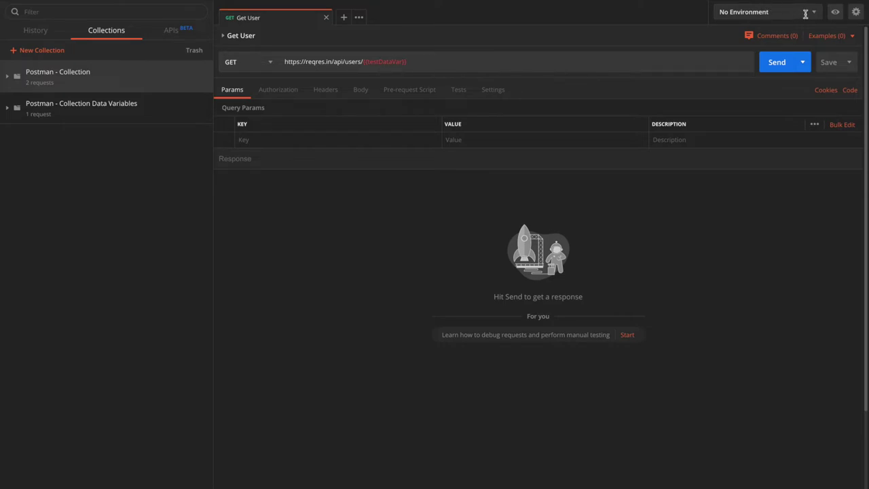
Check the environment list and view the overview of environment and global variables
left_click(813, 14)
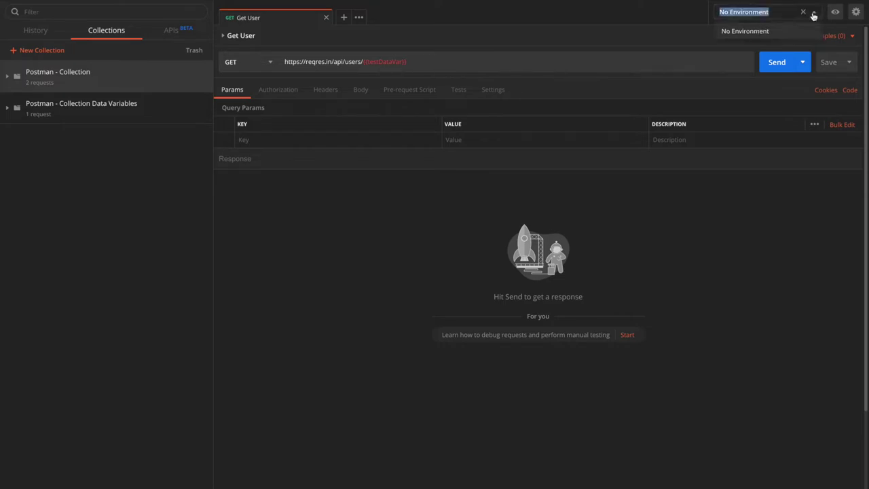
left_click(813, 14)
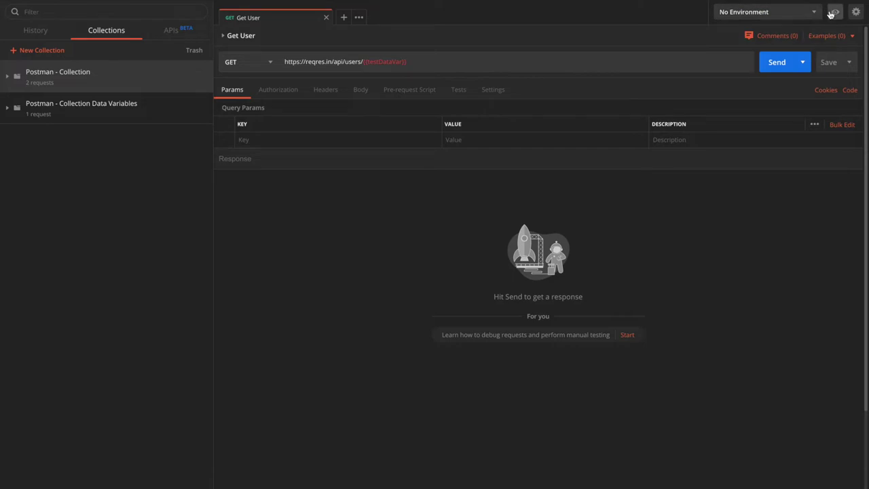
left_click(836, 13)
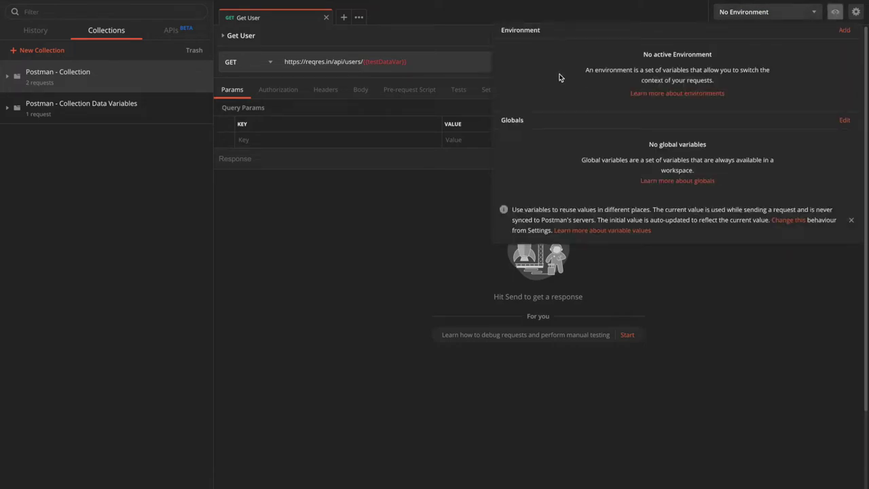
double_click(528, 32)
double_click(514, 120)
Add a global variable named testGlobal with the initial value 1, save it, and close the environment manager
left_click(842, 121)
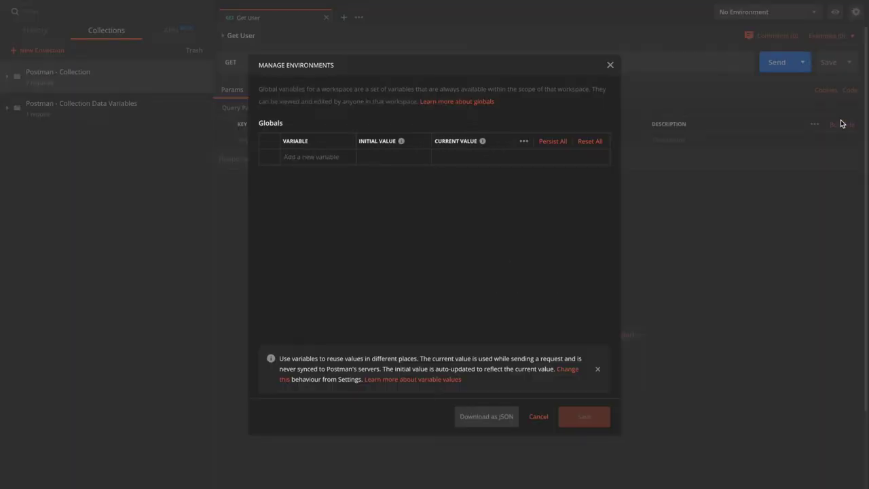
left_click(308, 156)
type("testGlobal")
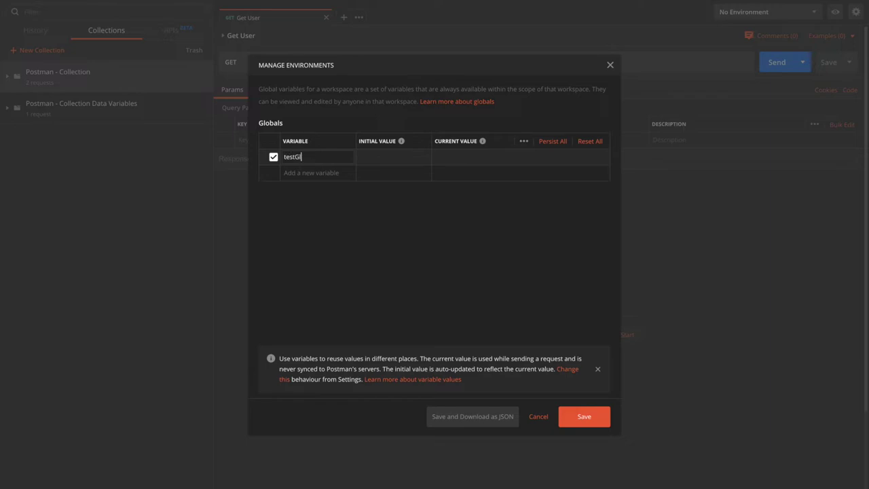
key("BackSpace")
key("BackSpace")
key("BackSpace")
type("bal")
key("Tab")
type("1")
left_click(588, 424)
left_click(585, 422)
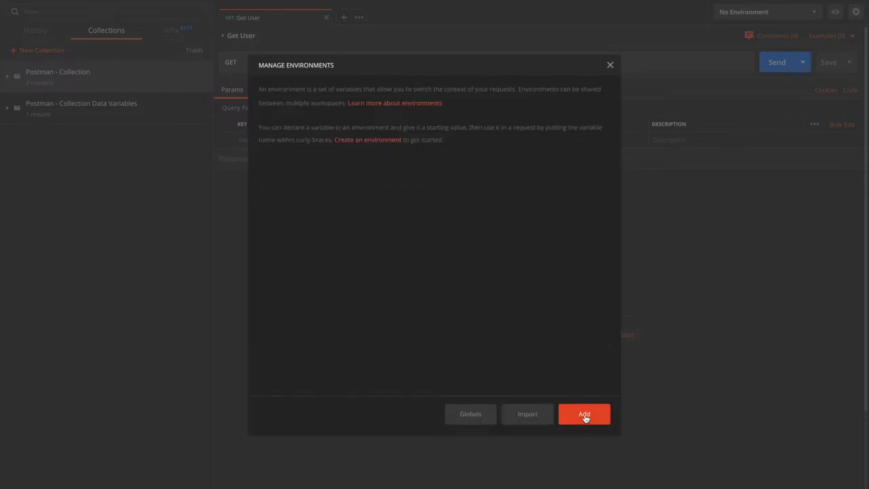
left_click(610, 65)
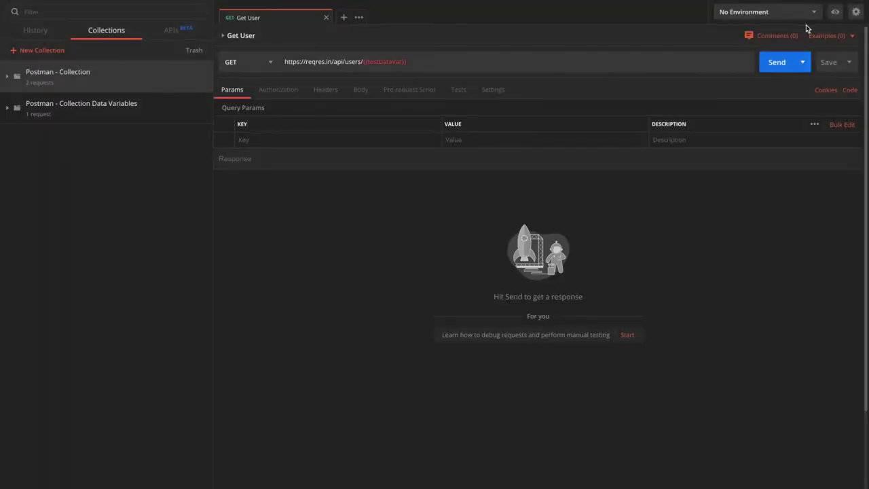
Review the testGlobal entry in the variables overview, and close the overview
left_click(836, 15)
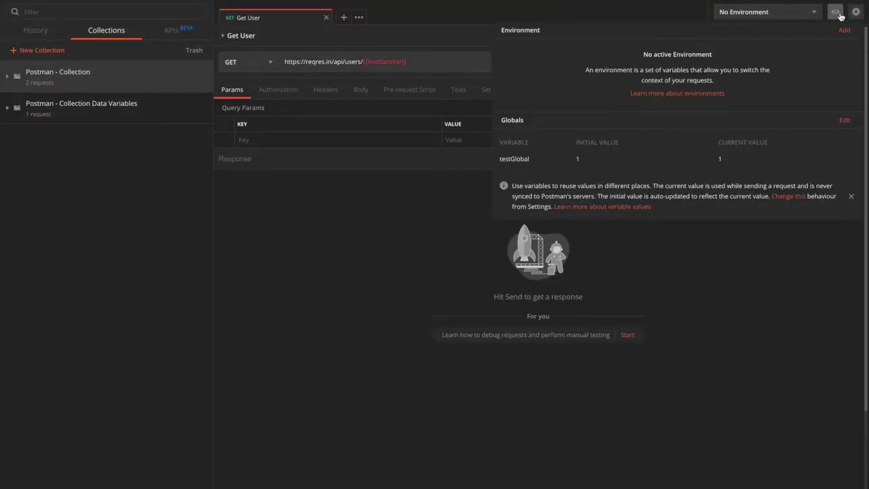
triple_click(500, 158)
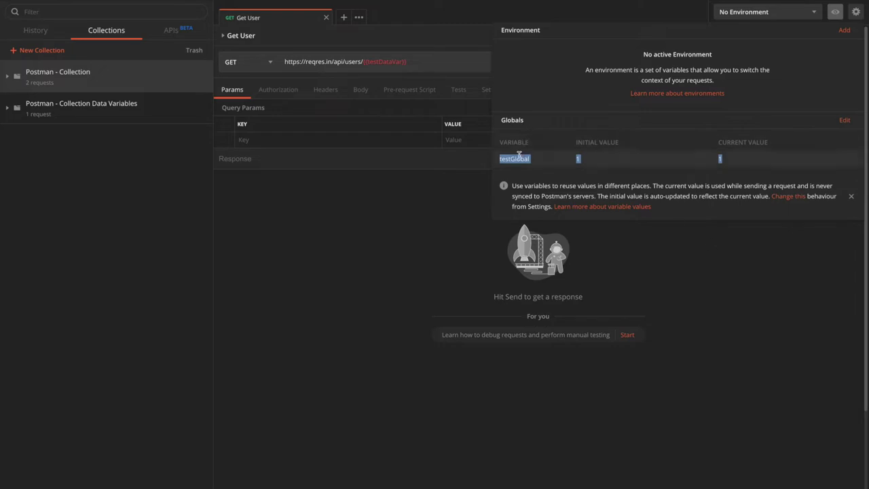
left_click(432, 194)
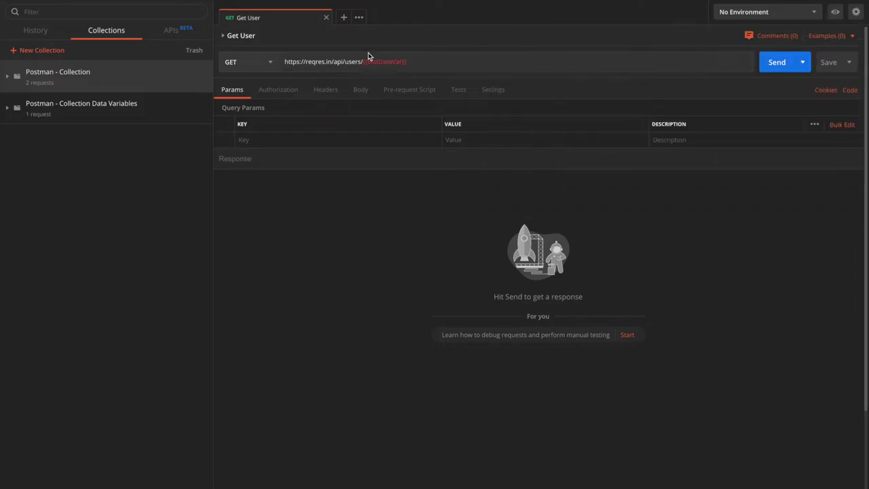
Replace the {{testDataVar}} variable in the Get User request URL with user ID 4 and send the request
left_click_drag(364, 61, 405, 62)
key("BackSpace")
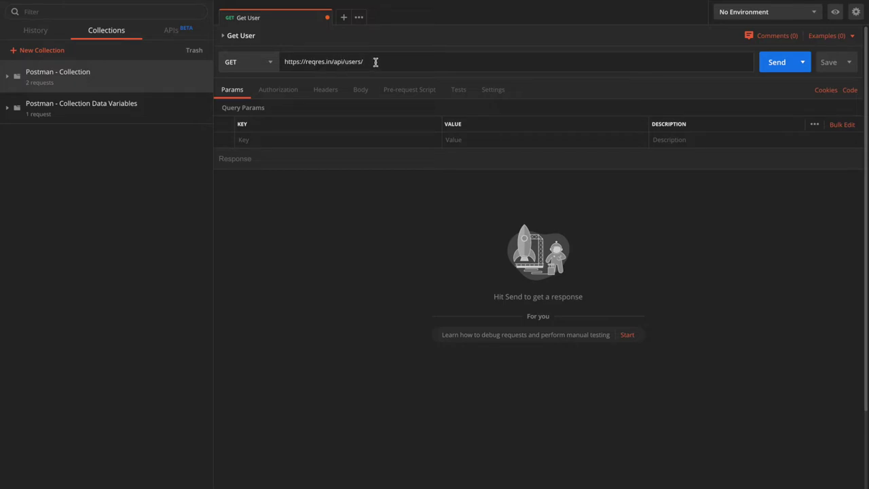
type("4")
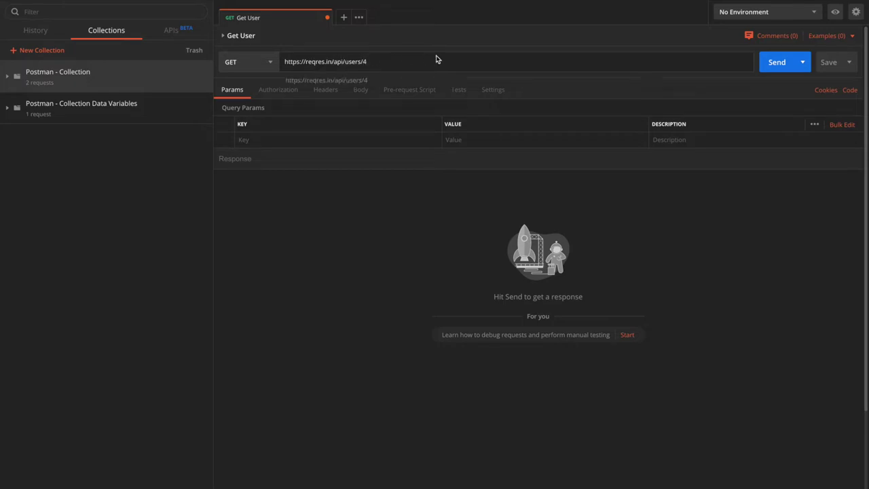
left_click(777, 70)
left_click(778, 67)
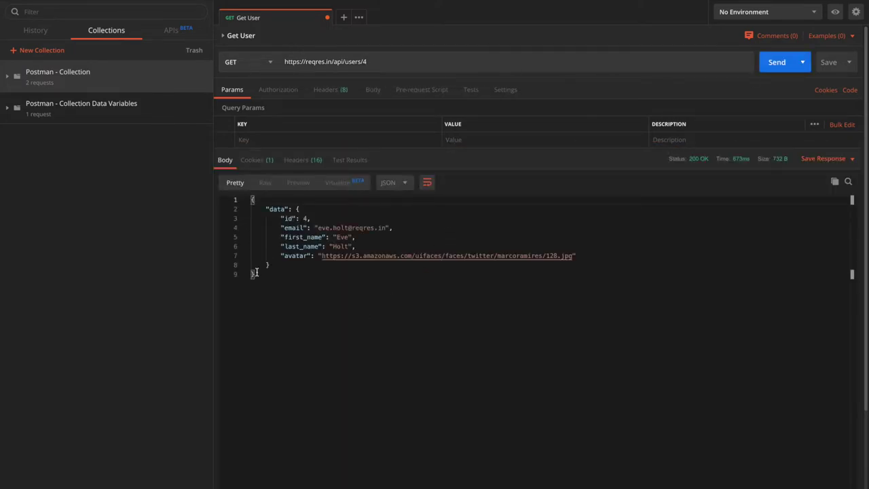
Replace the user ID 4 in the request URL with the global variable {{testGlobal}}
left_click(385, 60)
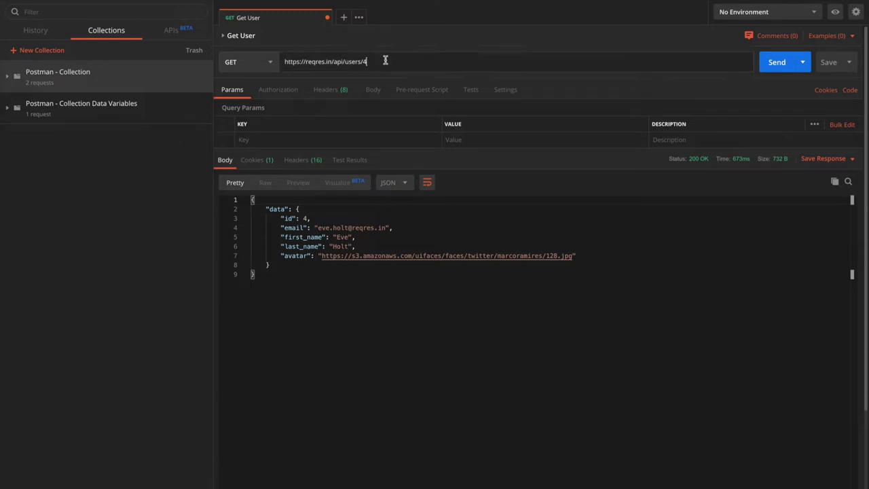
key("BackSpace")
type("{{")
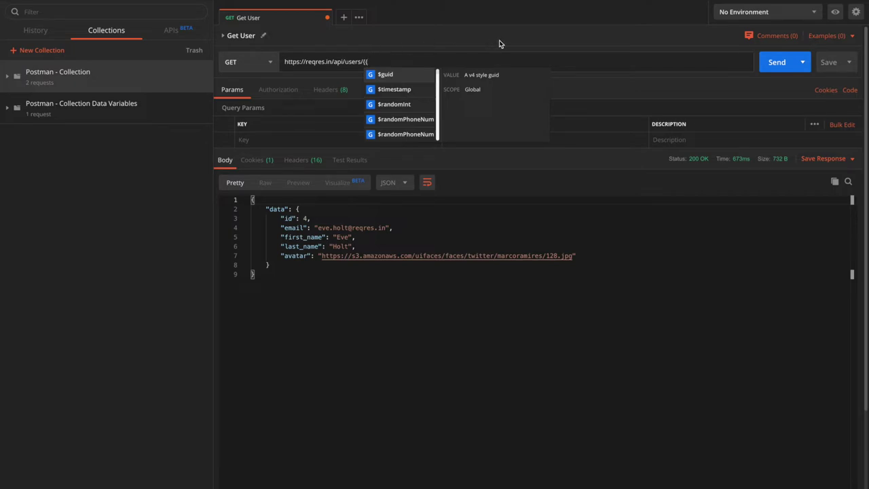
type("test")
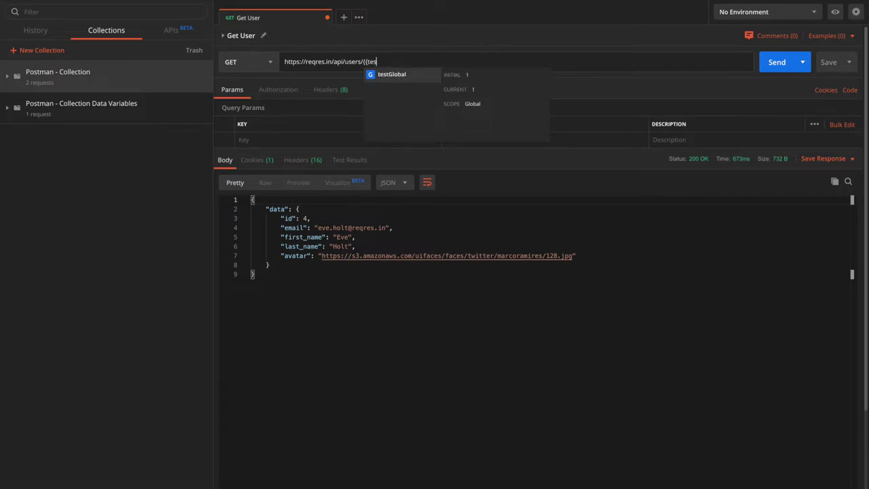
left_click(411, 74)
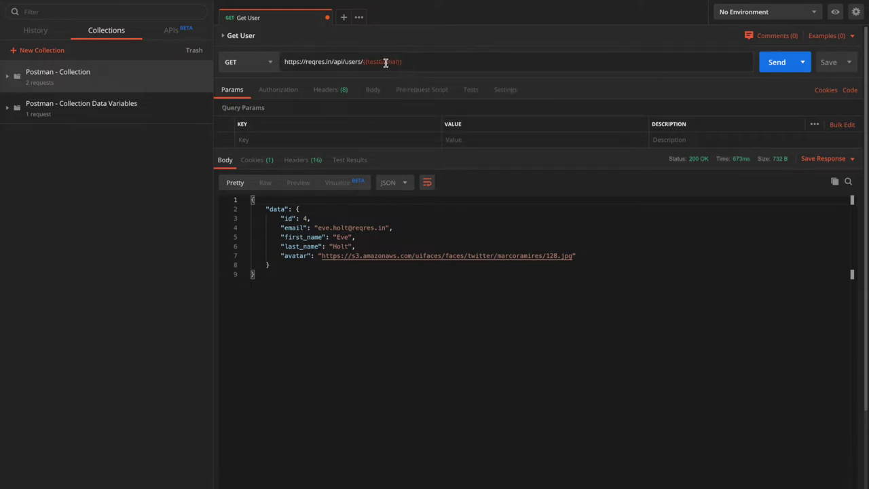
Delete the variable from the end of the request URL and insert {{testGlobal}} again using the suggestion
mouse_move(366, 62)
left_click_drag(364, 61, 425, 61)
key("BackSpace")
type("{{")
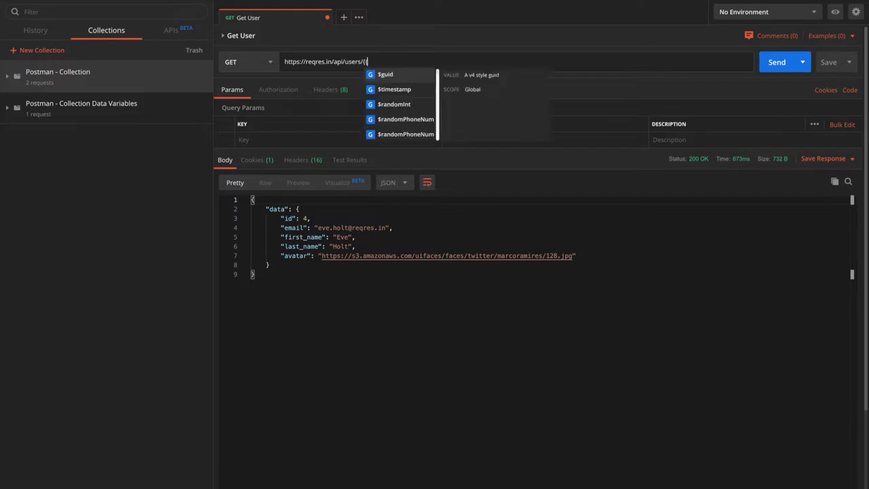
type("test")
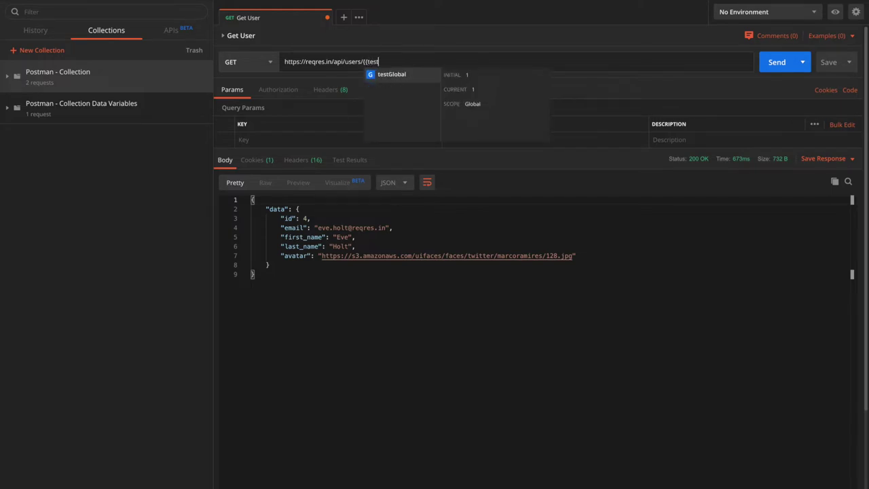
key("Return")
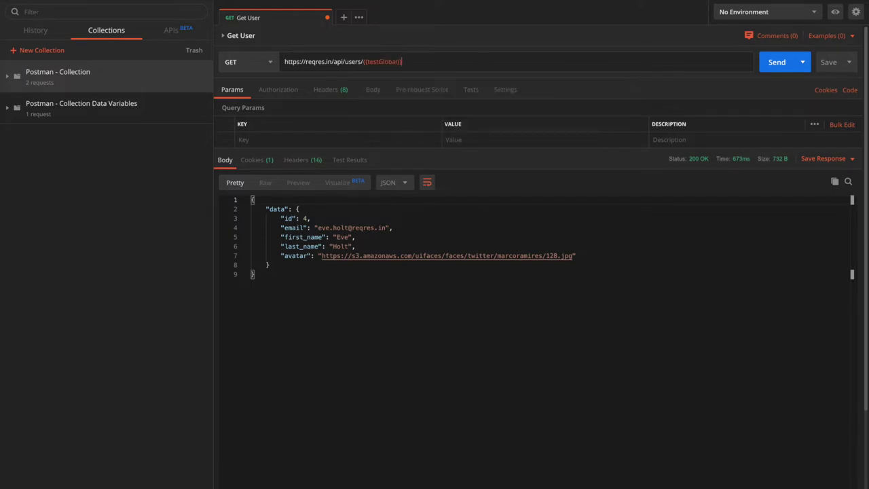
Send the GET request with the {{testGlobal}} URL and inspect the returned response body
mouse_move(390, 62)
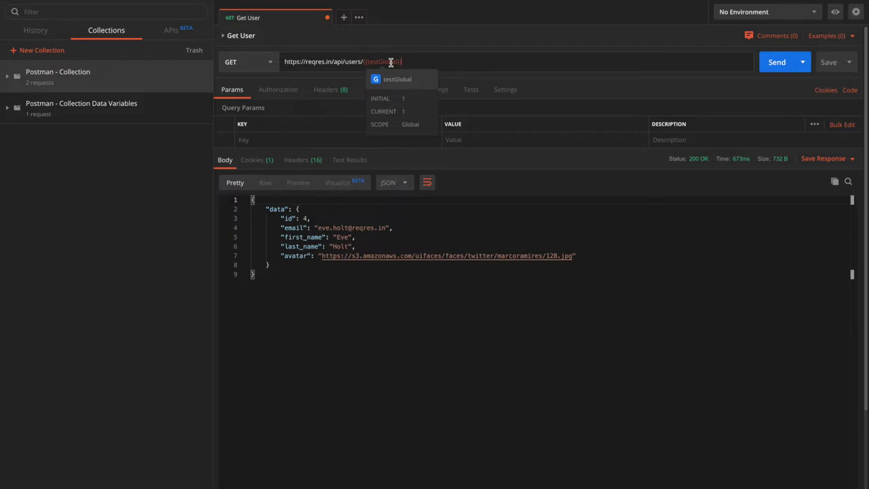
left_click(769, 62)
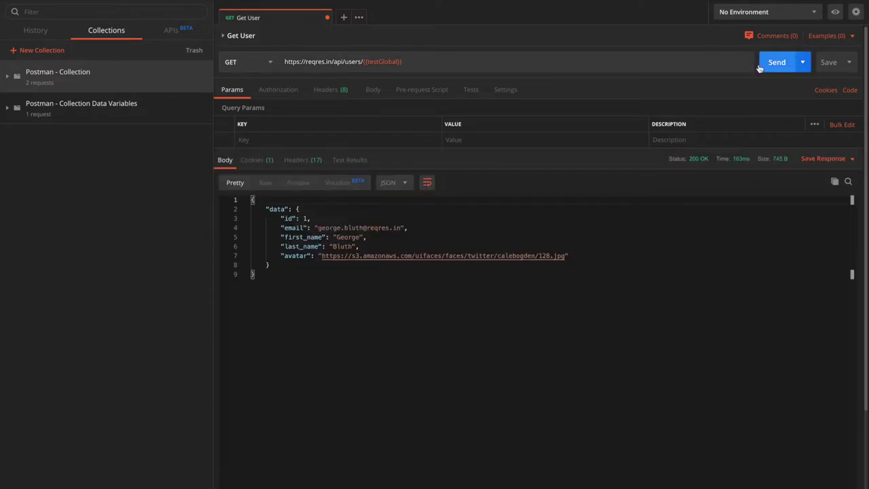
left_click_drag(256, 275, 251, 200)
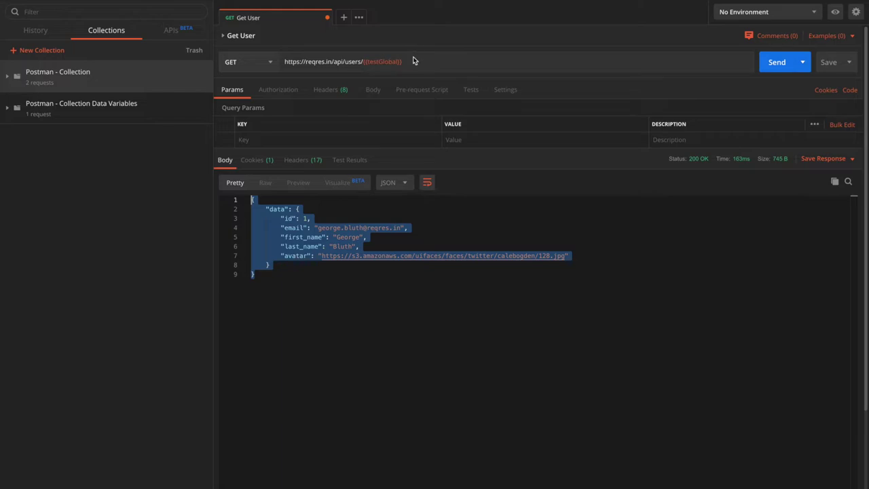
left_click_drag(414, 61, 274, 61)
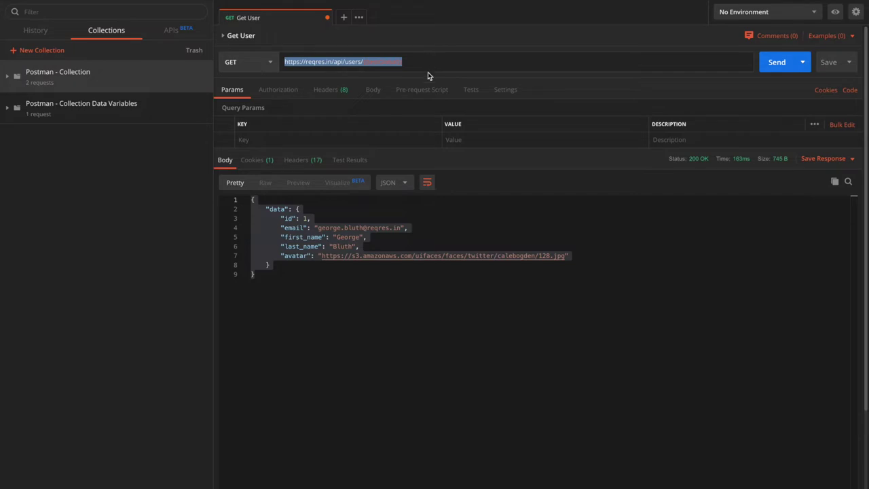
Enter pm.globals.get('testGlobal') in the request's Tests script
left_click(418, 90)
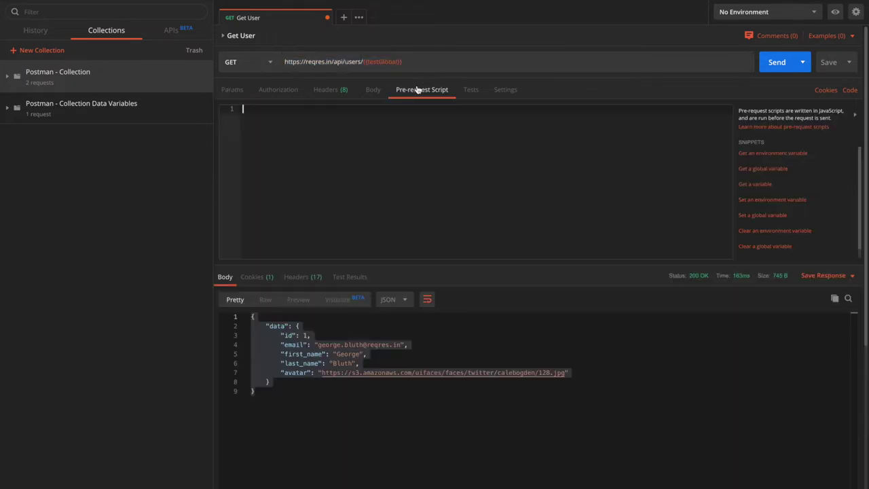
left_click(470, 91)
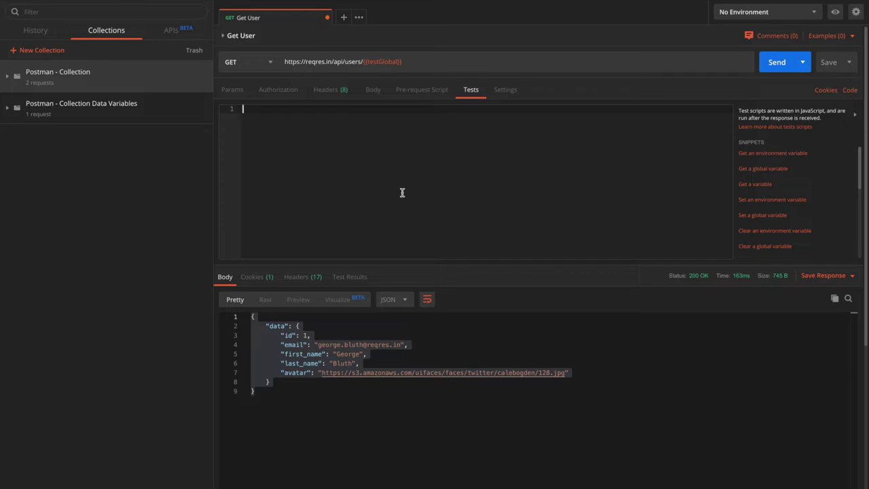
type("pm.gl")
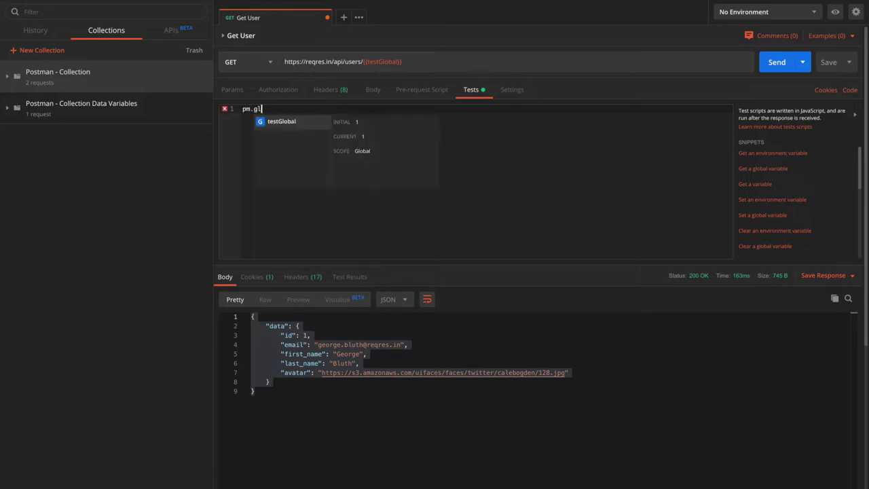
type("obals.get(")
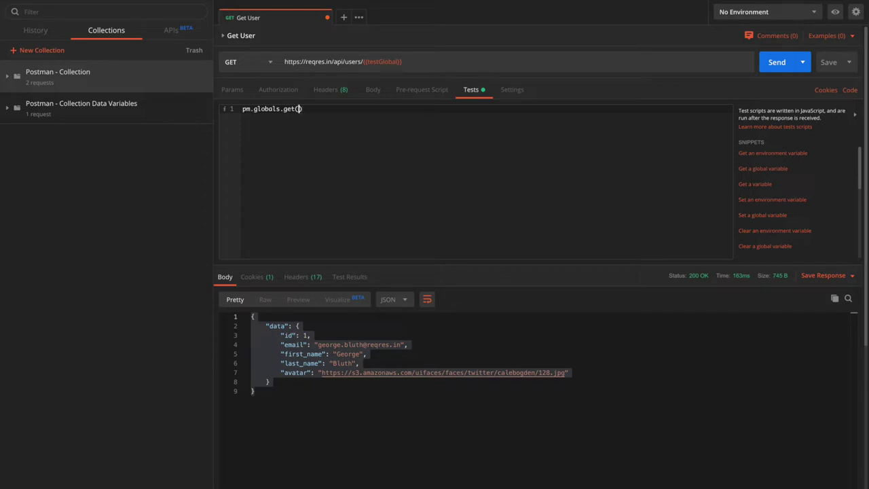
type("'test")
key("Return")
Wrap the expression in the Tests script so it reads console.log(pm.globals.get('testGlobal'));
left_click(243, 111)
type("console.lo")
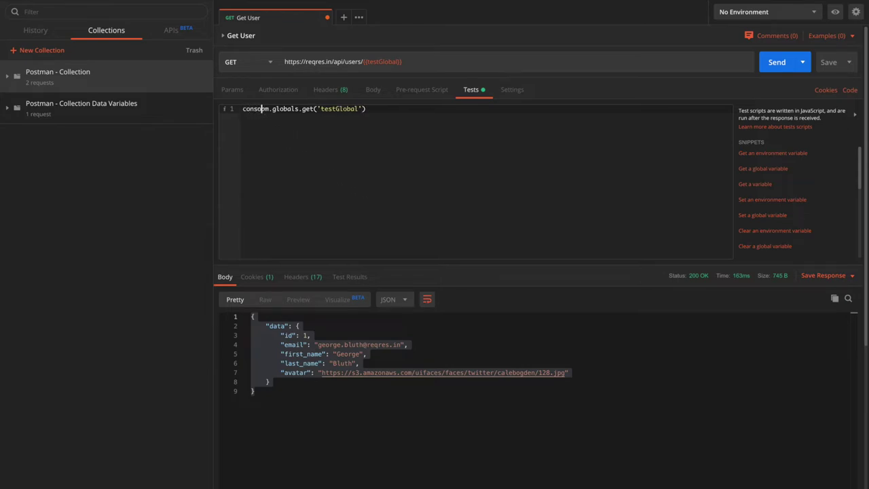
type("g(")
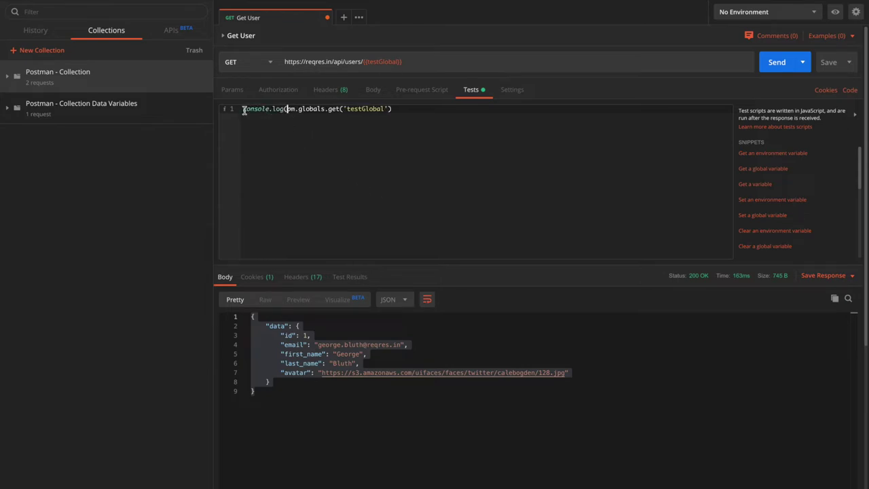
left_click(406, 107)
type(");")
Open the Postman console, send the Get User request, check the logged output, and return to the request
left_click(41, 485)
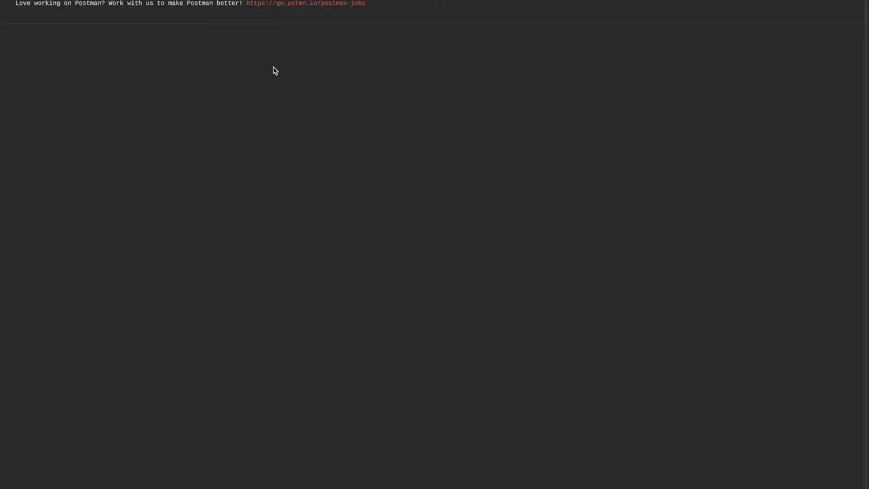
key("ctrl+Left")
key("ctrl+Right")
key("ctrl+Left")
left_click(760, 62)
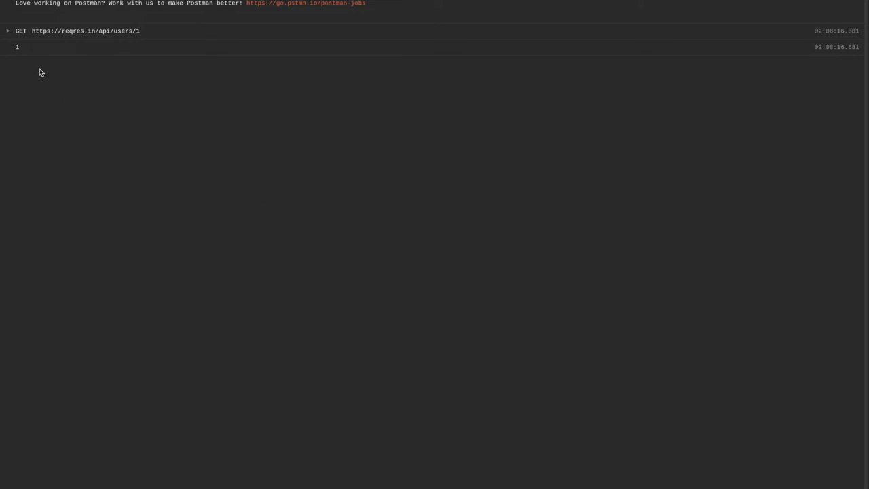
left_click_drag(29, 52, 14, 52)
key("super+Tab")
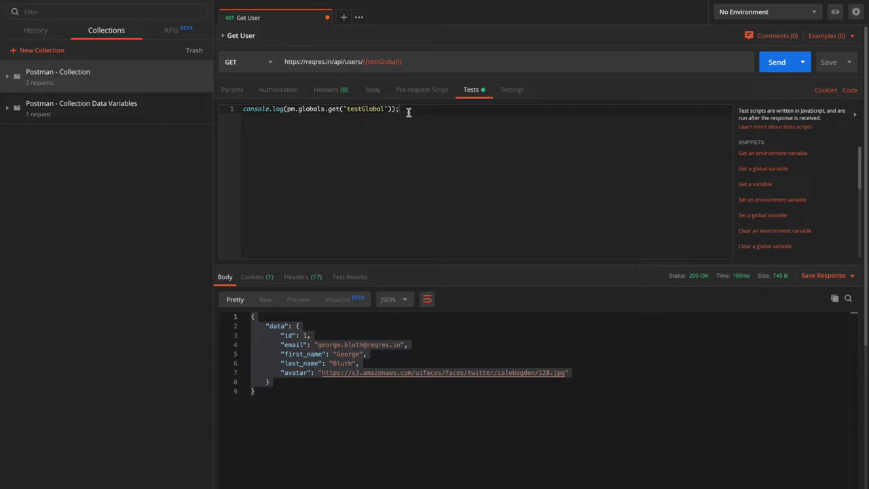
Prefix the value logged in the Tests script with the label 'test global variable' and a plus sign
left_click(288, 110)
type("'test ")
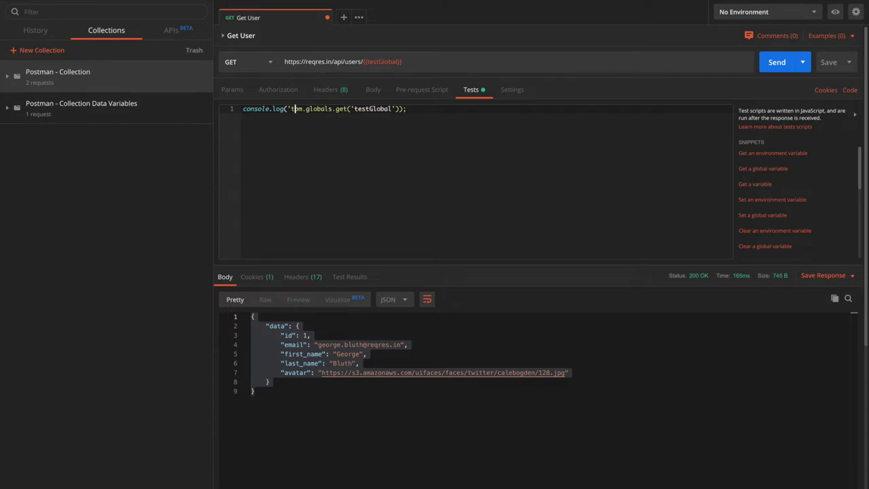
type("globl")
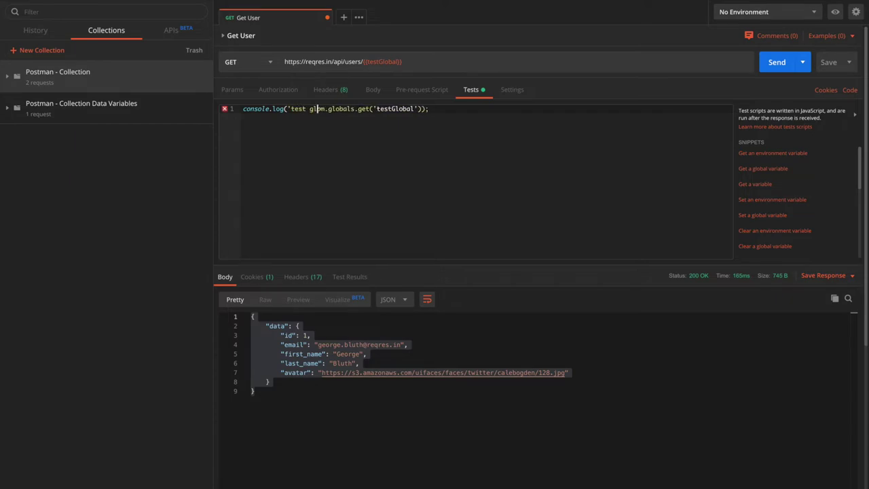
key("BackSpace")
type("al variable")
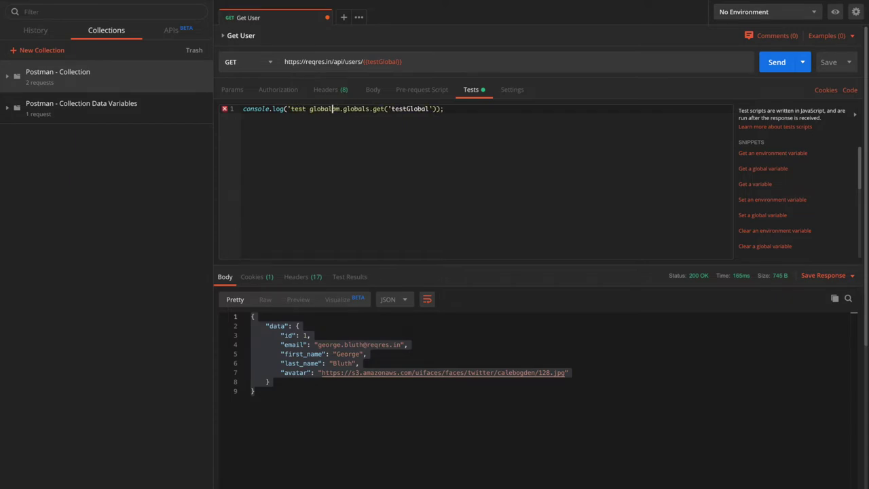
type("' +")
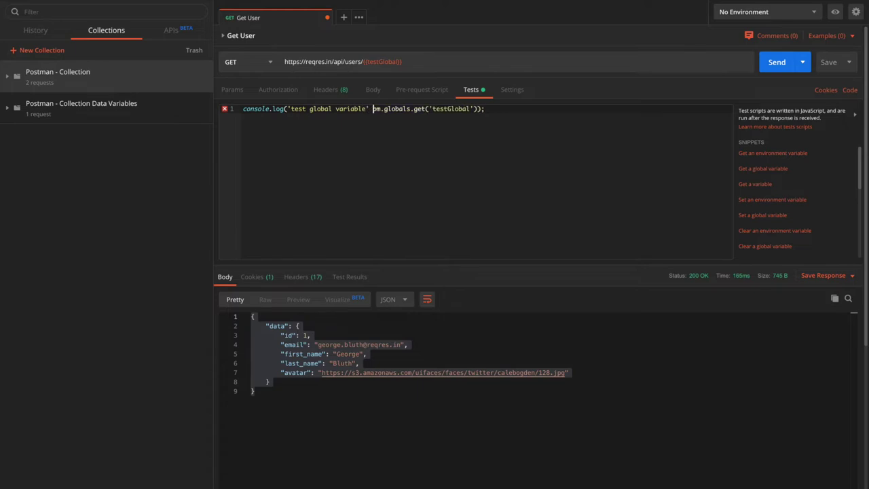
Send the Get User request, check the labelled output in the console, and return to the request
left_click(781, 63)
key("ctrl+Right")
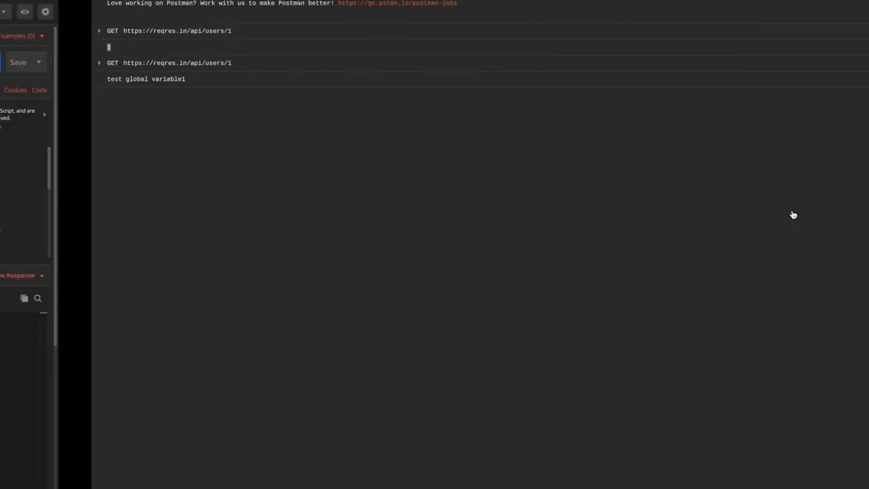
key("ctrl+Left")
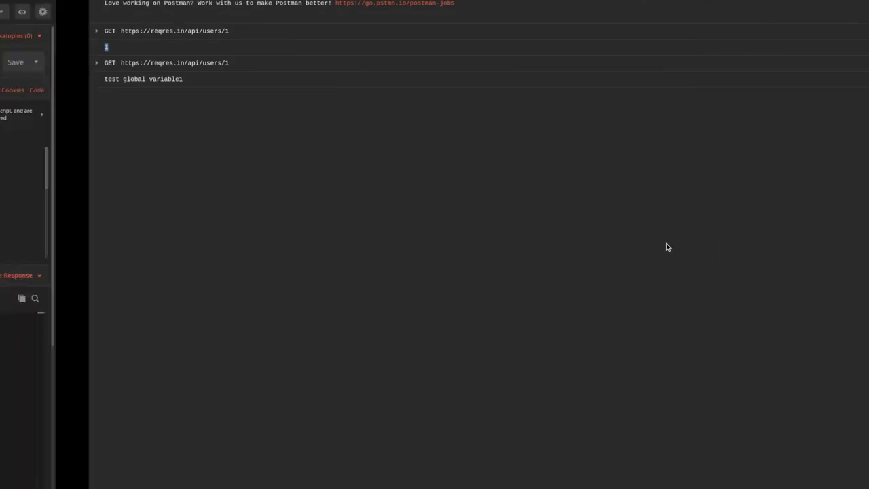
Add a trailing space inside the 'test global variable' label and send the request again
left_click(365, 109)
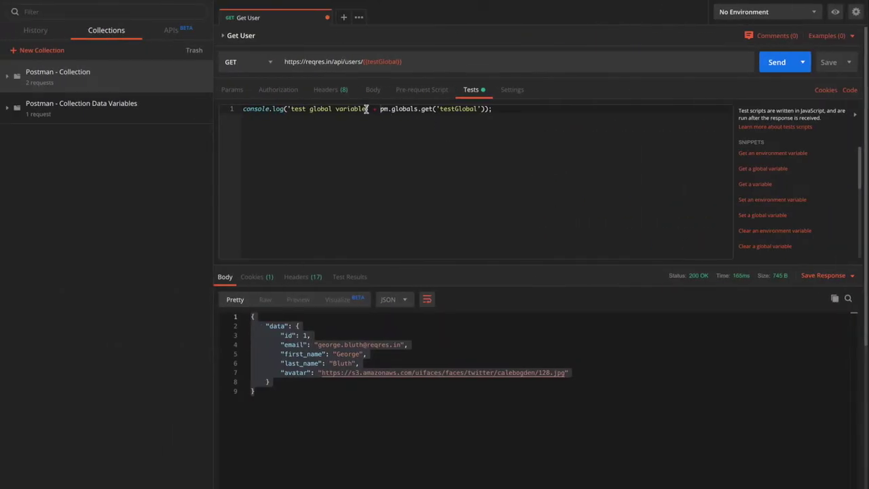
key("ctrl+Right")
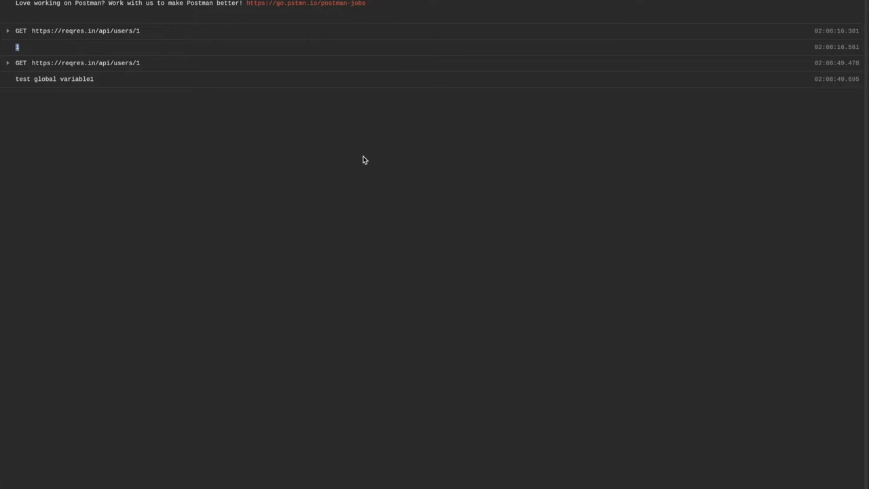
key("ctrl+Left")
left_click(769, 61)
Add a second line to the Tests script reading console.log(pm.variables.get('testGlobal'))
left_click(507, 109)
key("Return")
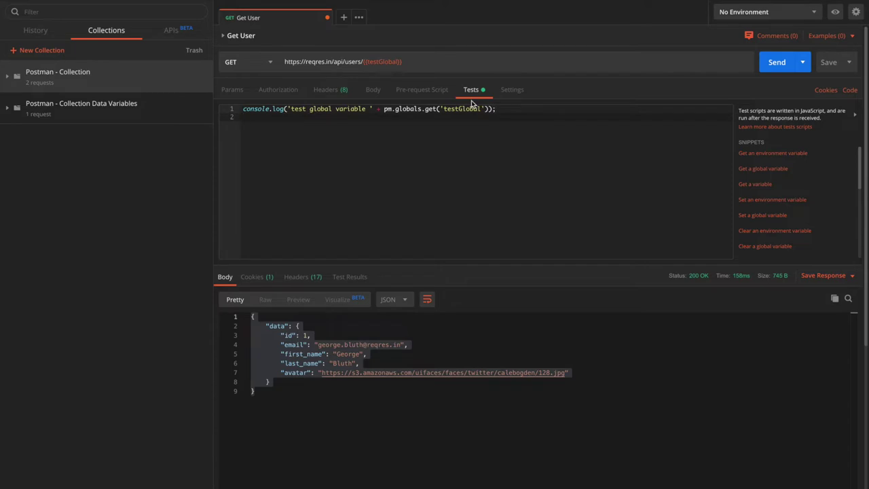
type("console.log(pm.variables.get('tes")
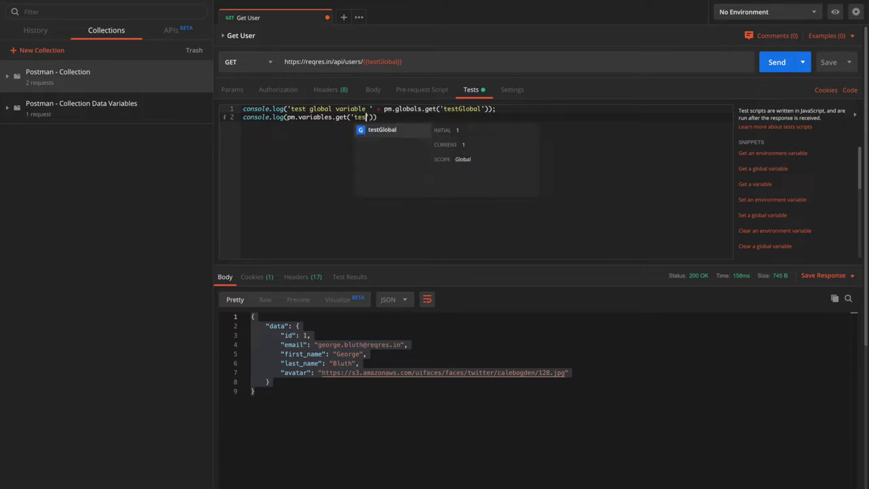
key("Return")
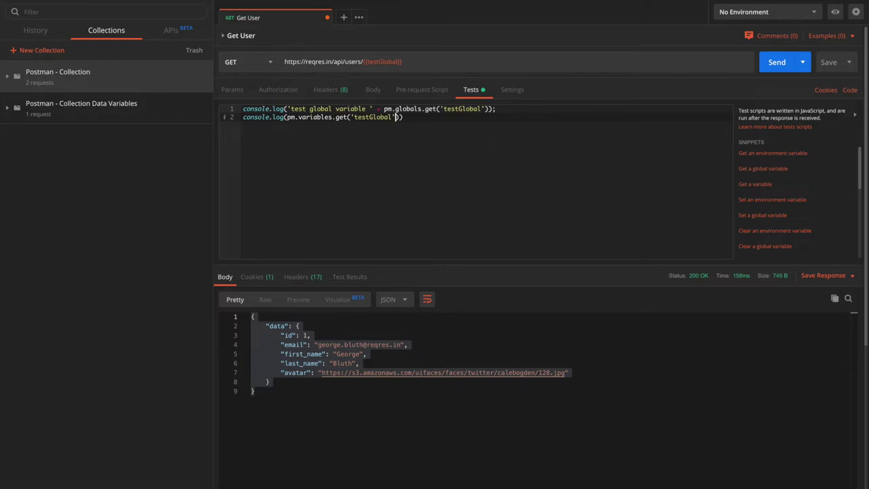
Prefix the second log line's value with 'test global variable ' +, matching the label on the first line
left_click_drag(292, 109, 341, 109)
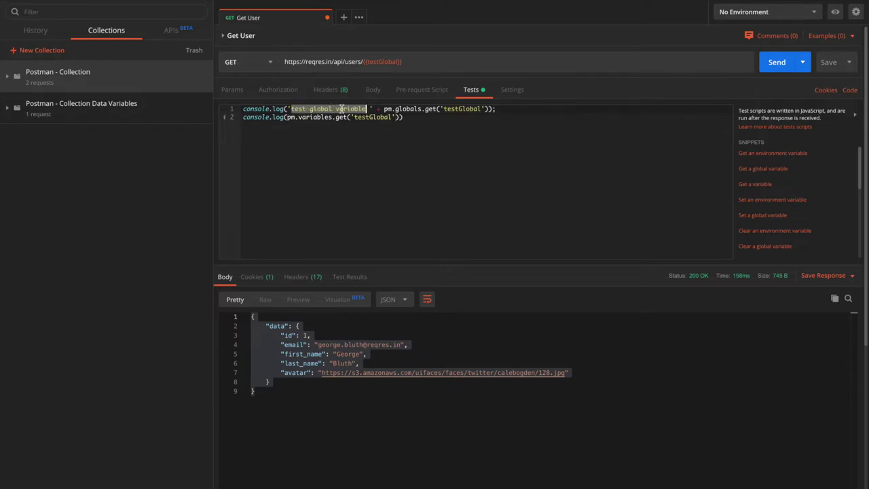
left_click(287, 117)
type("'test global variable")
type("test global variable")
type("' ")
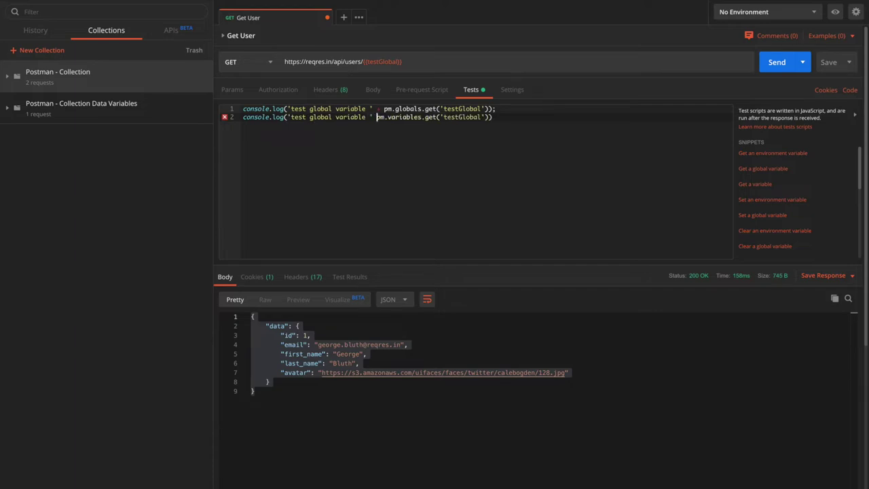
type("+")
Send the request, check the console output of both log lines, and compare the pm.globals and pm.variables calls in the script
left_click(758, 62)
key("super+alt+c")
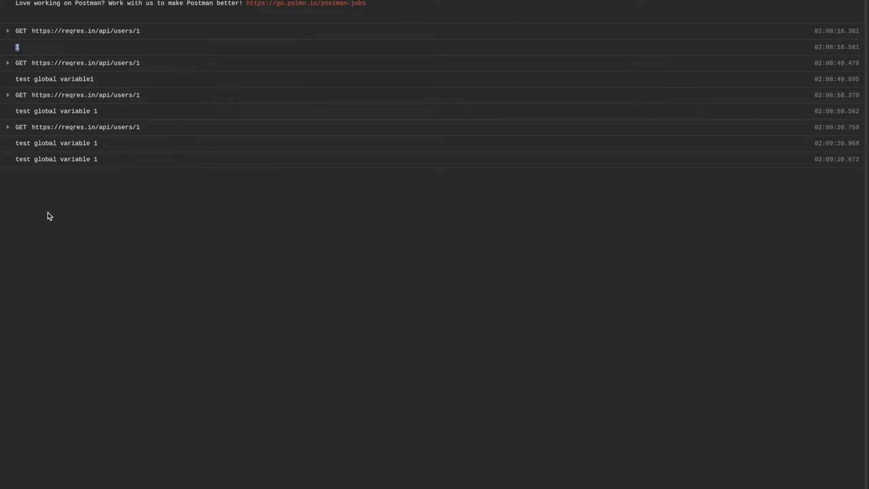
key("ctrl+Left")
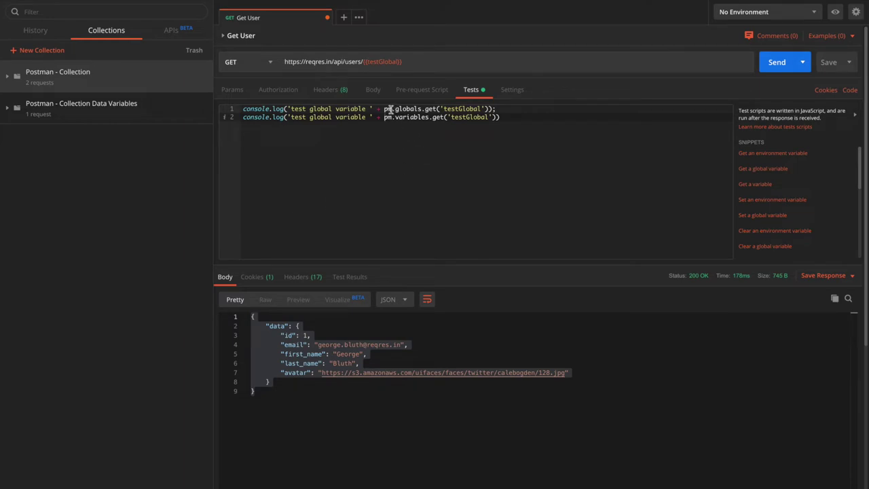
left_click_drag(385, 109, 429, 117)
left_click(406, 134)
left_click_drag(383, 116, 430, 118)
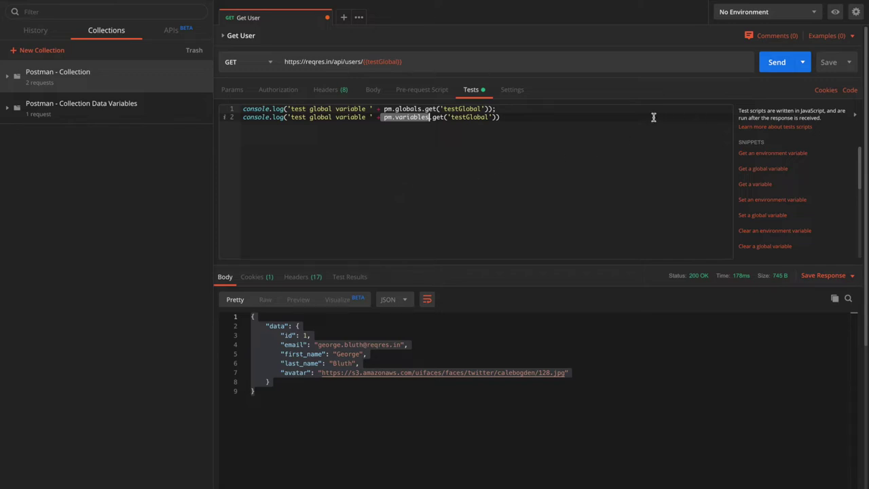
Create an environment named testEnv with a variable testEnvVar whose initial value is 5, and close the environment manager
left_click(836, 13)
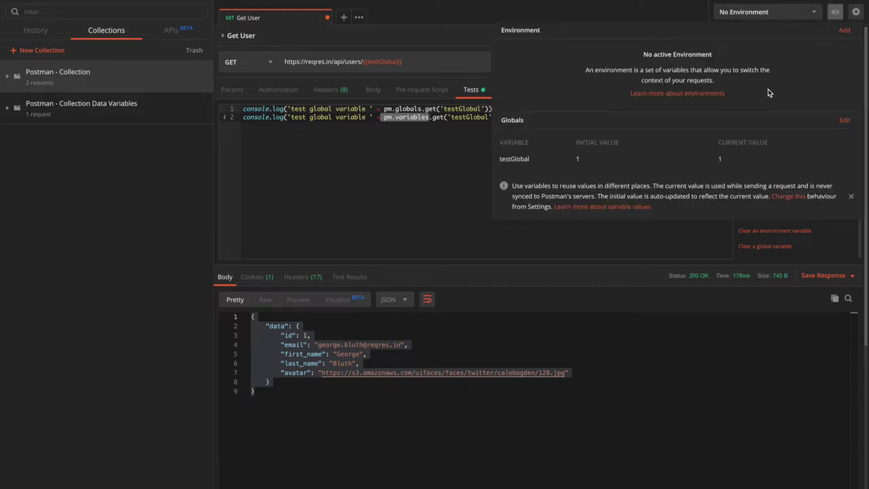
left_click(844, 32)
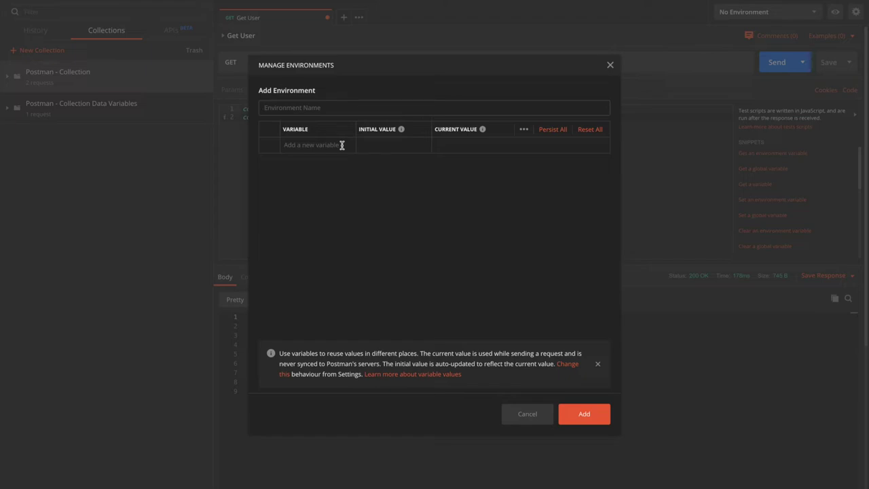
type("testEnv")
left_click(338, 151)
type("tes")
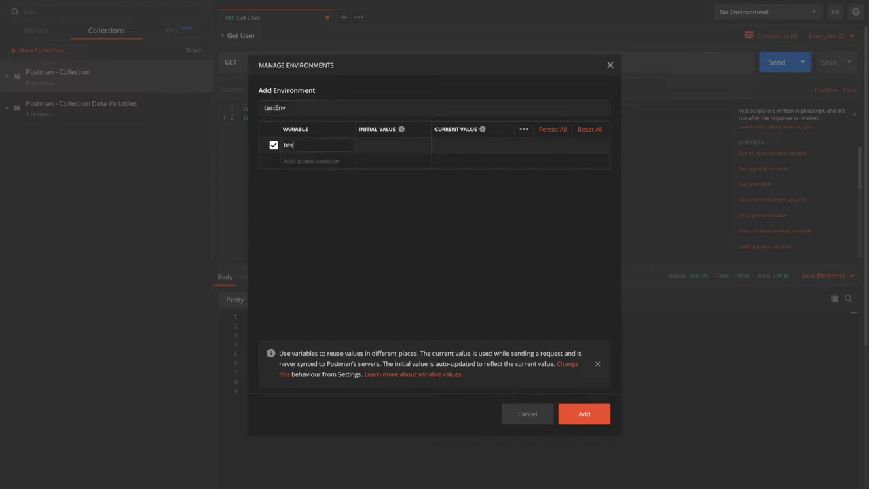
type("tEnvVar")
left_click(381, 144)
type("5")
left_click(584, 415)
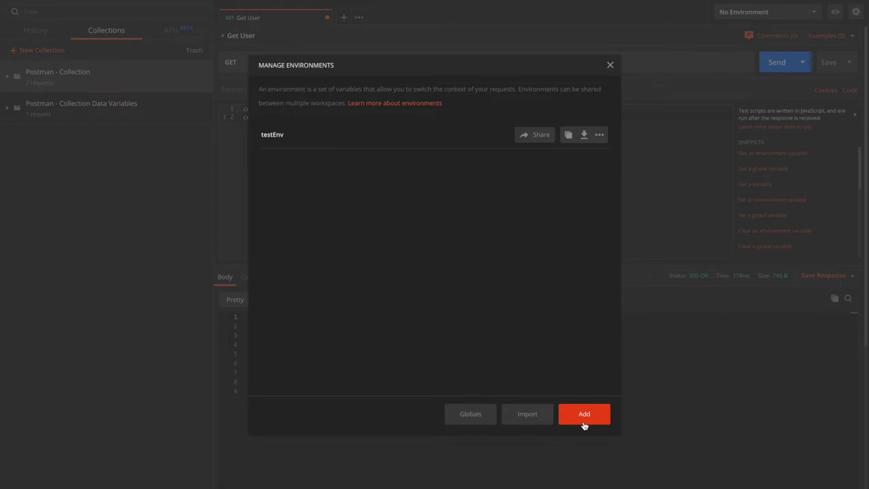
left_click(610, 67)
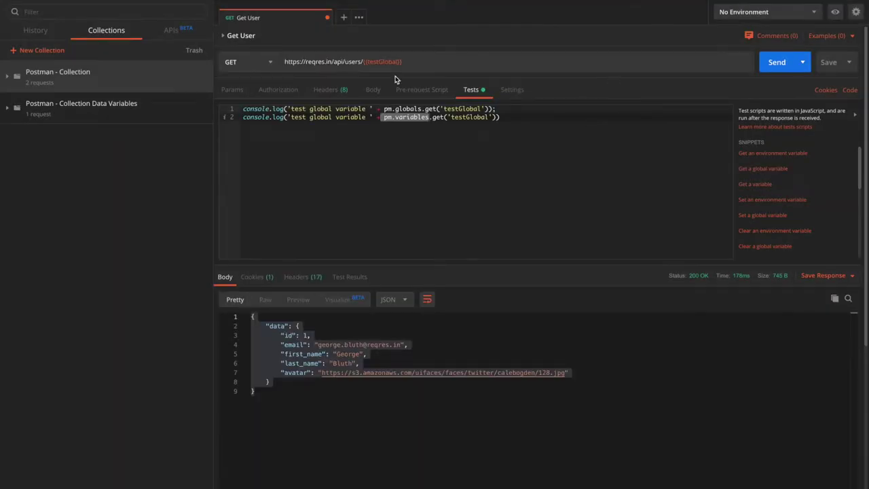
Replace the variable in the request URL with {{testEnv}} and check how it resolves
triple_click(375, 62)
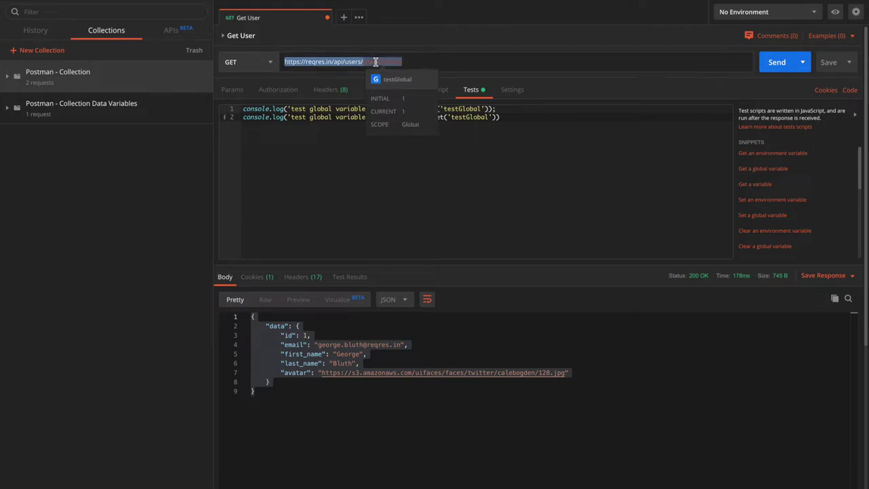
double_click(379, 62)
type("{{testGl")
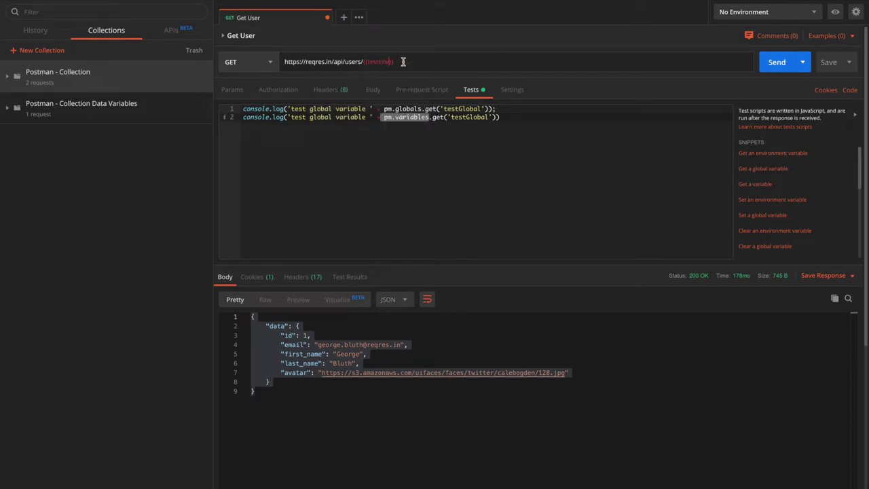
mouse_move(385, 61)
Make testEnv the active environment and set the variable in the request URL to {{testEnvVar}}
left_click(814, 15)
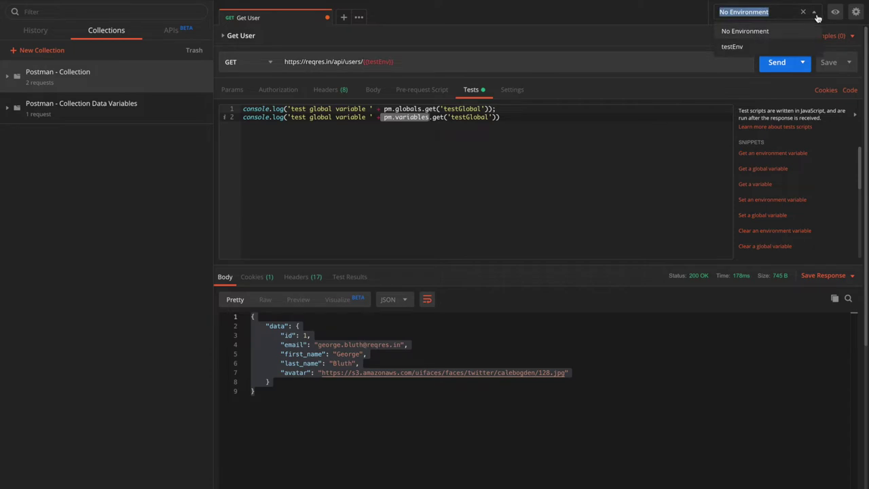
left_click(738, 47)
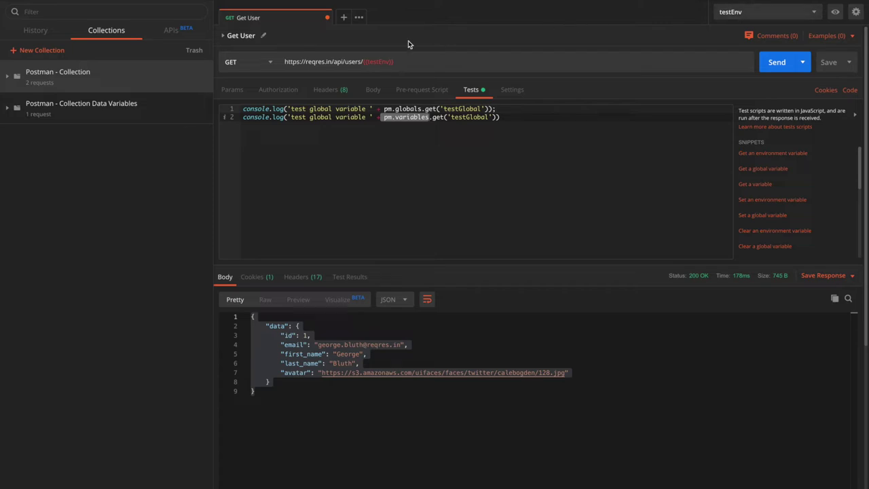
mouse_move(375, 62)
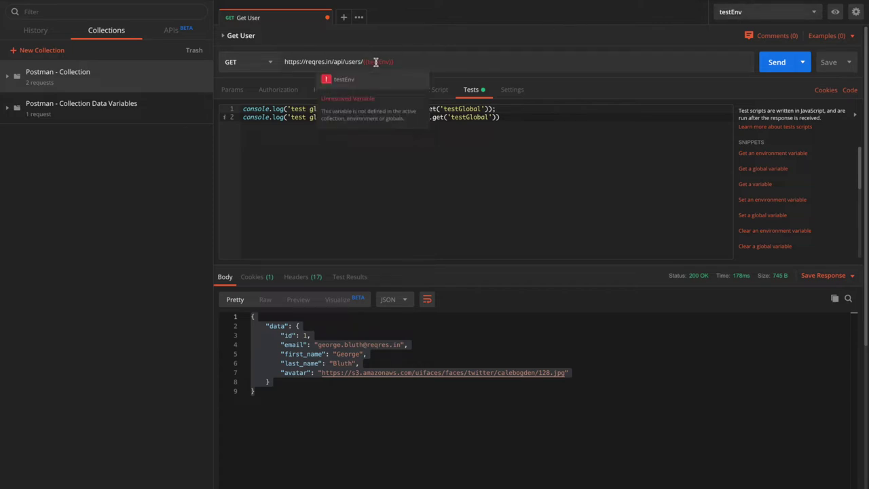
double_click(376, 62)
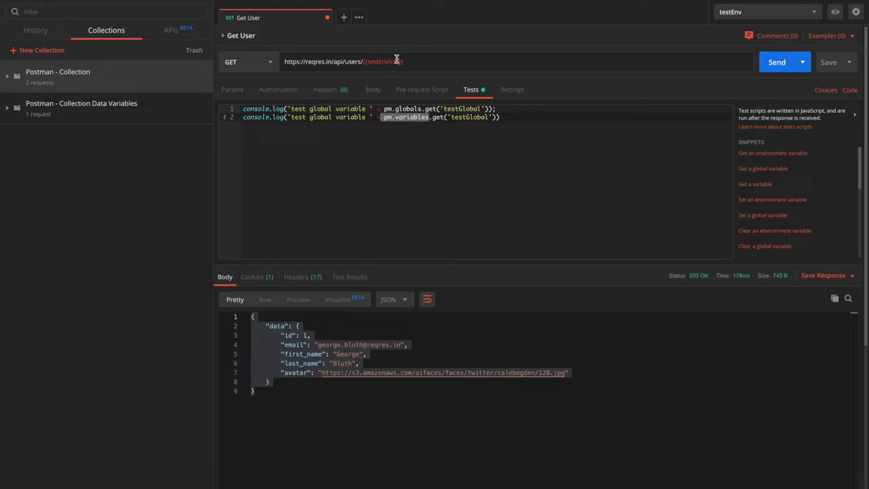
mouse_move(396, 63)
Send the request with the {{testEnvVar}} URL and check the id in the response body
left_click(778, 65)
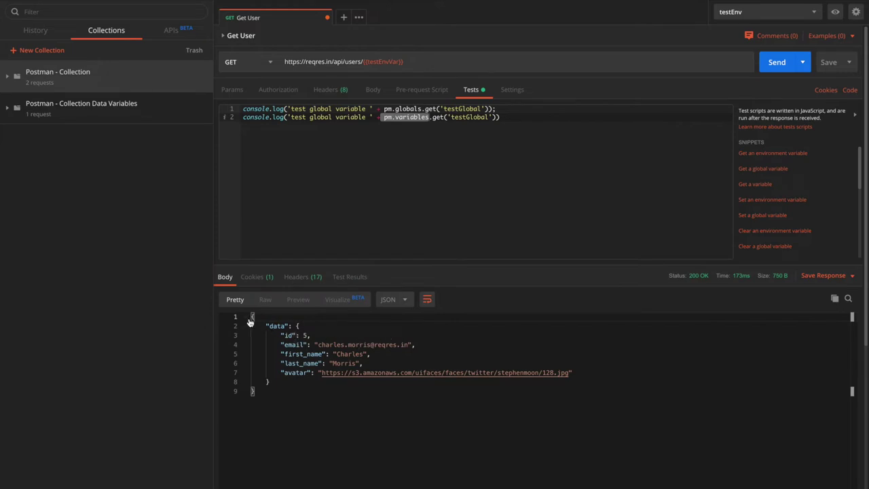
double_click(305, 335)
Duplicate the two console.log lines of the Tests script below the existing ones
left_click(315, 118)
key("ctrl+a")
key("ctrl+c")
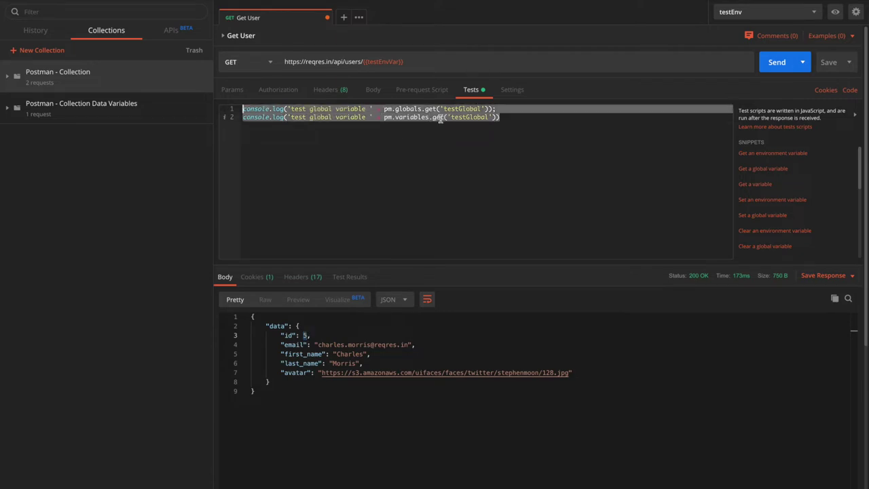
left_click(506, 123)
key("Return")
key("ctrl+v")
Change the third log line's call to pm.environment.get('testEnvVar')
double_click(404, 125)
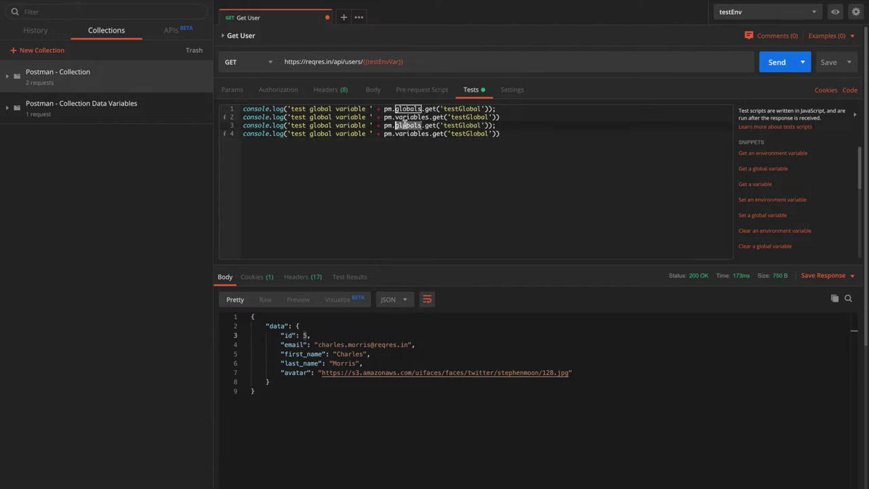
type("en")
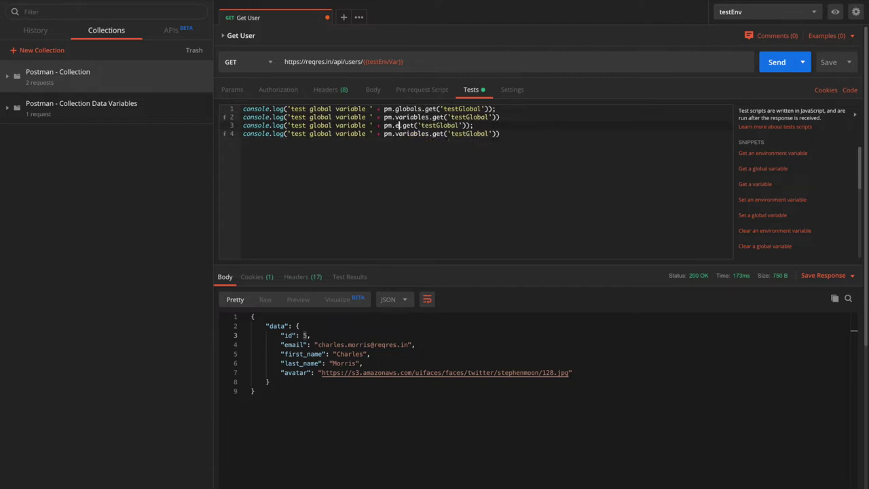
type("vironment")
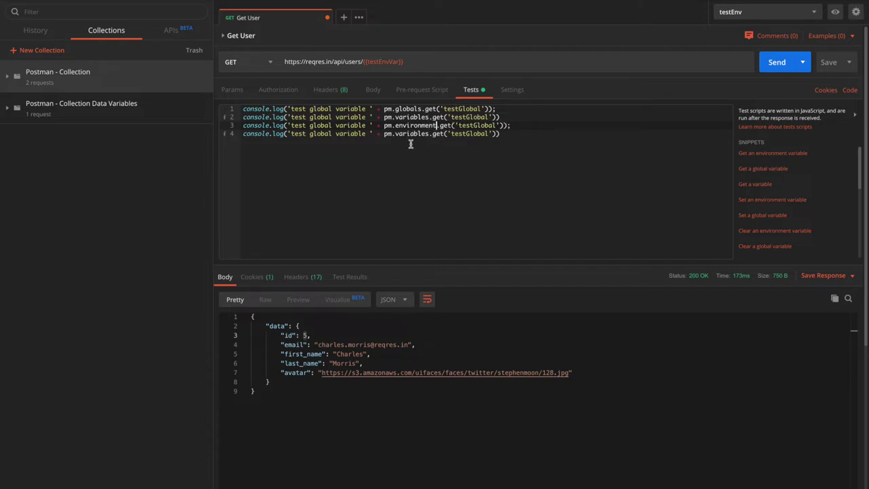
double_click(480, 125)
type("testEnv")
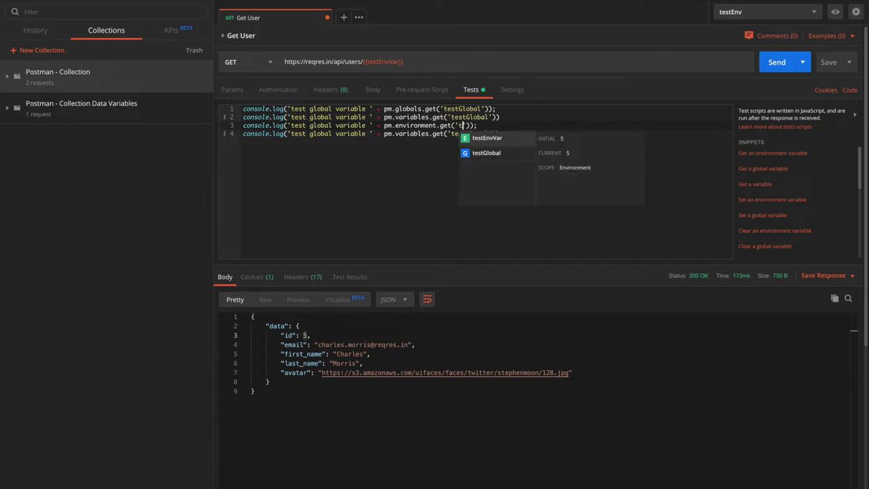
type("Var")
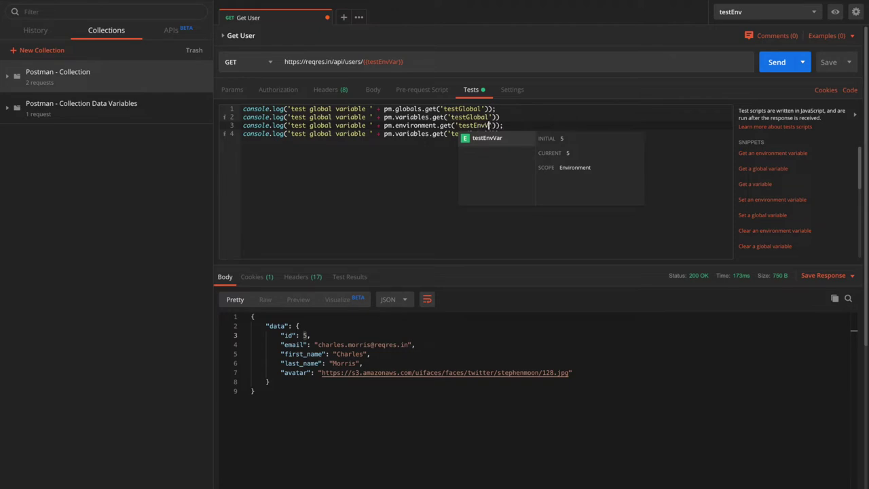
left_click(429, 152)
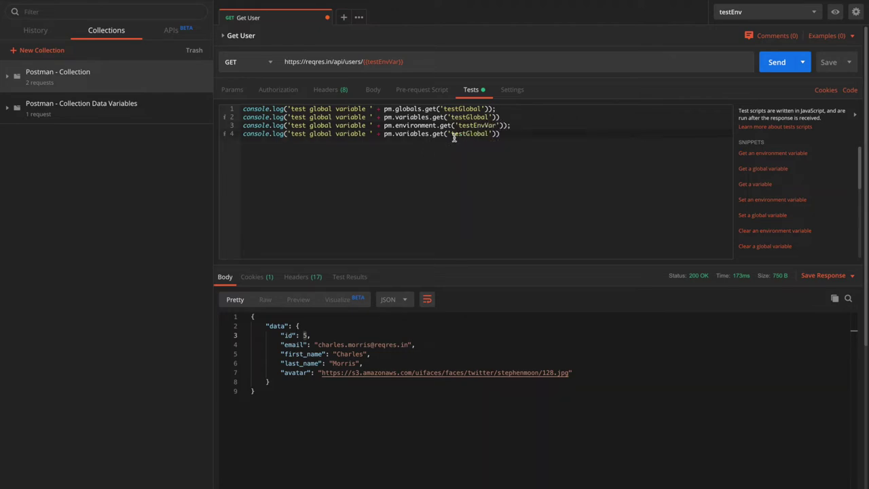
Change the variable name in the fourth log line's pm.variables.get call to 'testEnvVar'
double_click(458, 133)
type("tes")
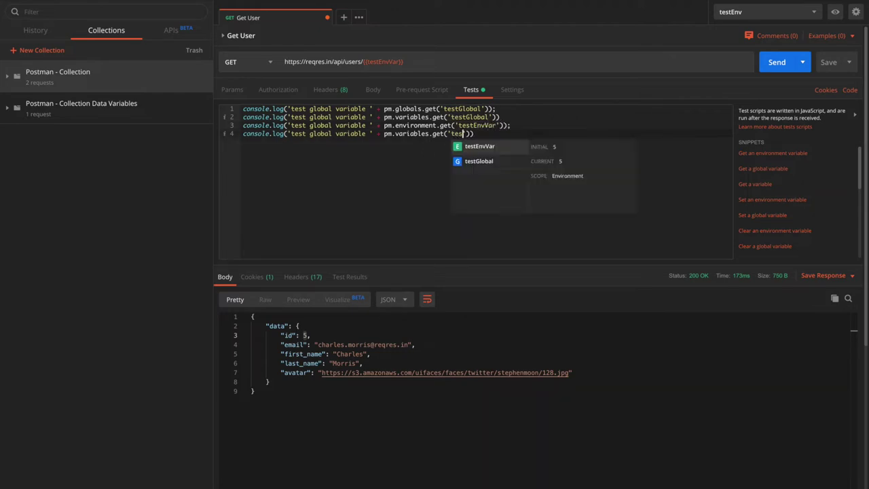
type("tEnvVar")
Replace the word global with environment in the label text of the third and fourth console.log lines
left_click(337, 125)
double_click(322, 125)
type("environment")
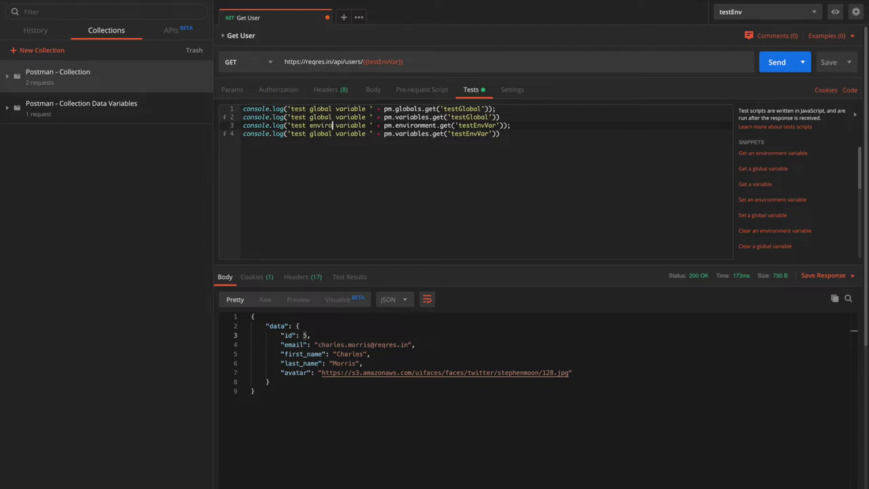
double_click(319, 127)
key("ctrl+c")
double_click(319, 133)
key("ctrl+v")
Send the request and check the global and environment variable values logged in the Postman console
left_click(774, 62)
key("ctrl+Right")
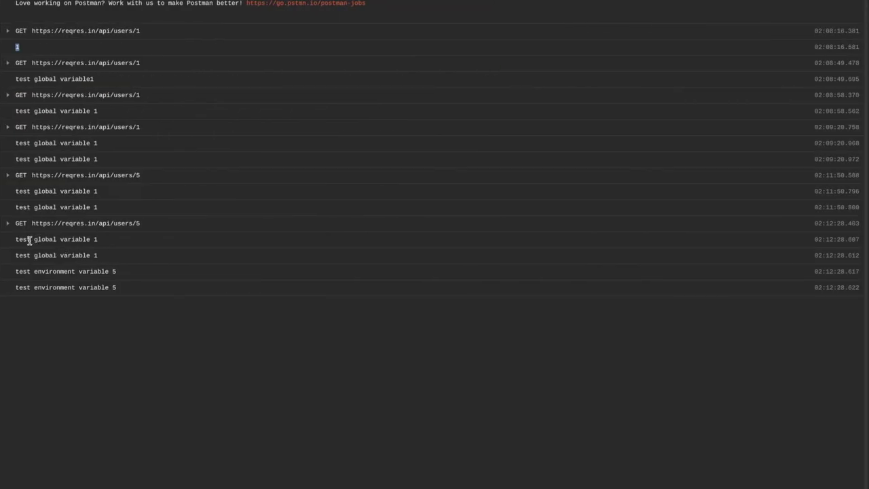
left_click_drag(16, 239, 116, 287)
double_click(99, 271)
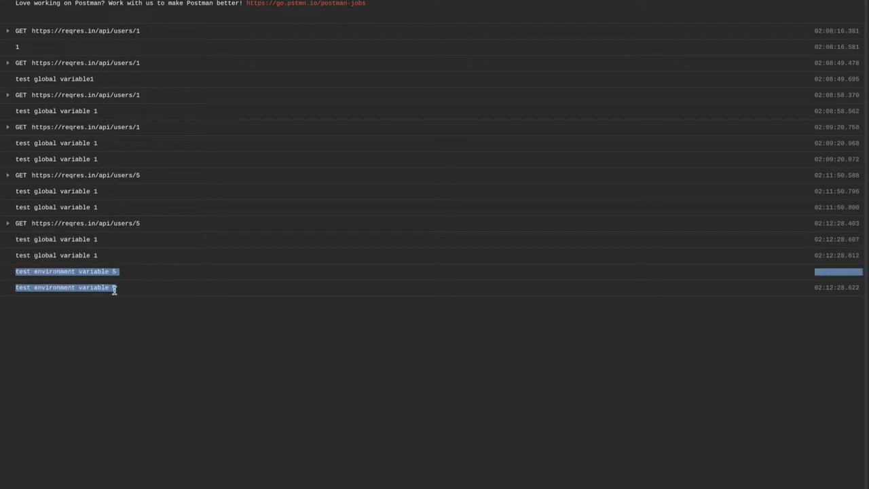
key("ctrl+Left")
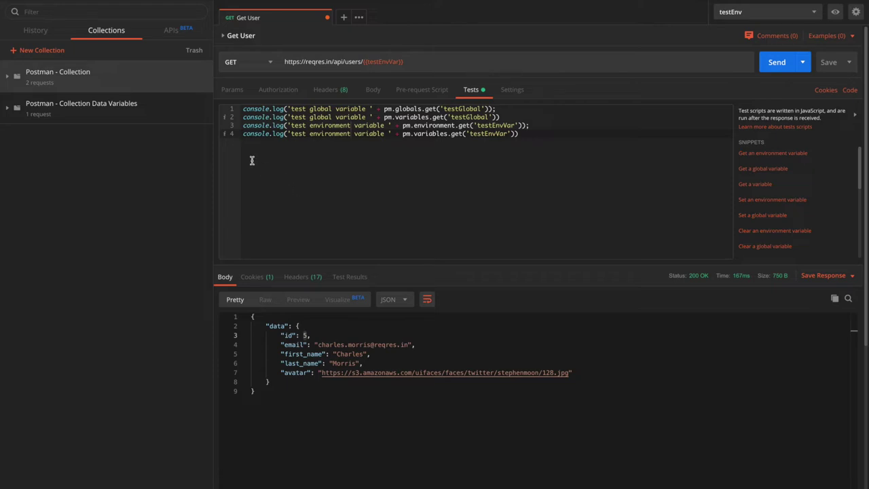
Add a collection variable testColVar with initial value 6 to Postman - Collection and update the collection
left_click(9, 76)
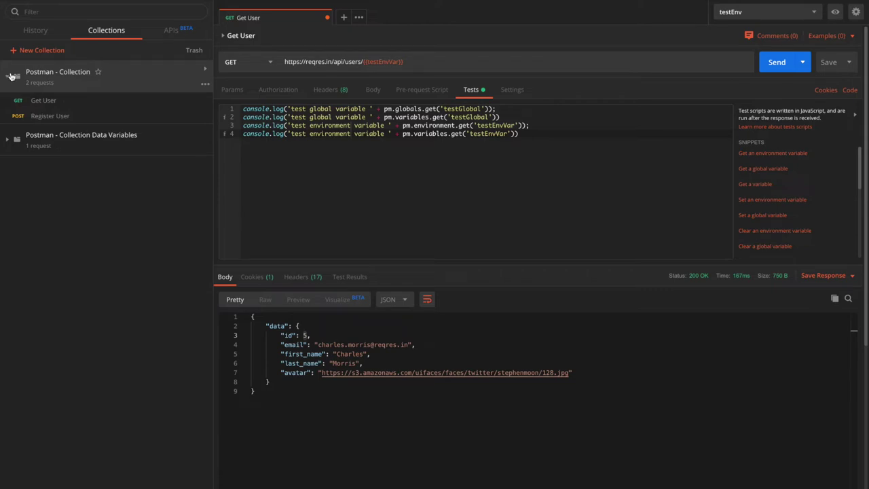
left_click(204, 87)
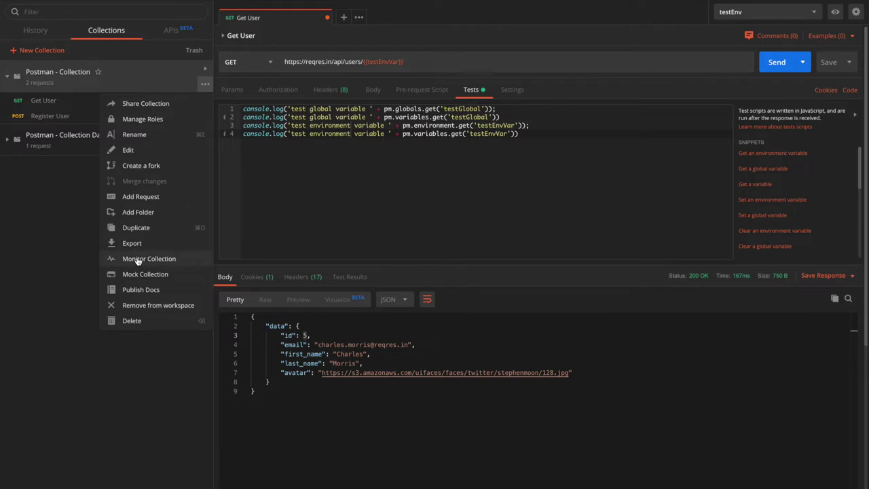
left_click(150, 150)
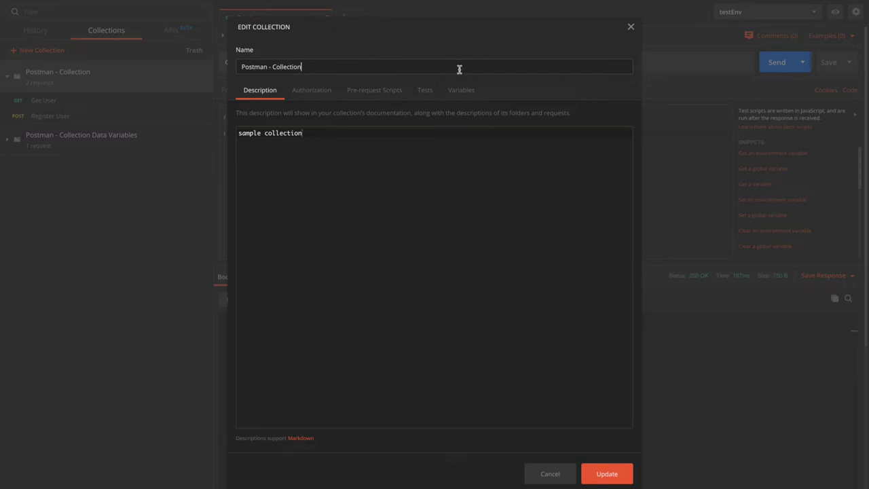
left_click(466, 90)
left_click(306, 150)
type("testColVar")
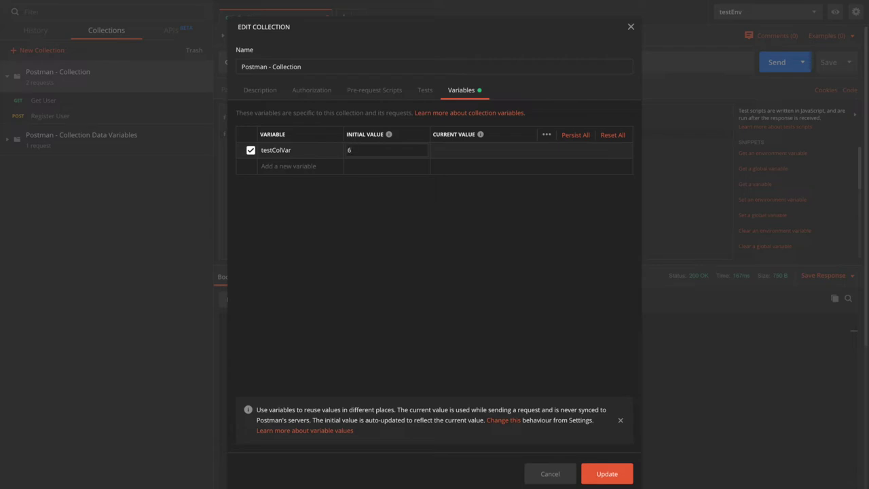
left_click(607, 474)
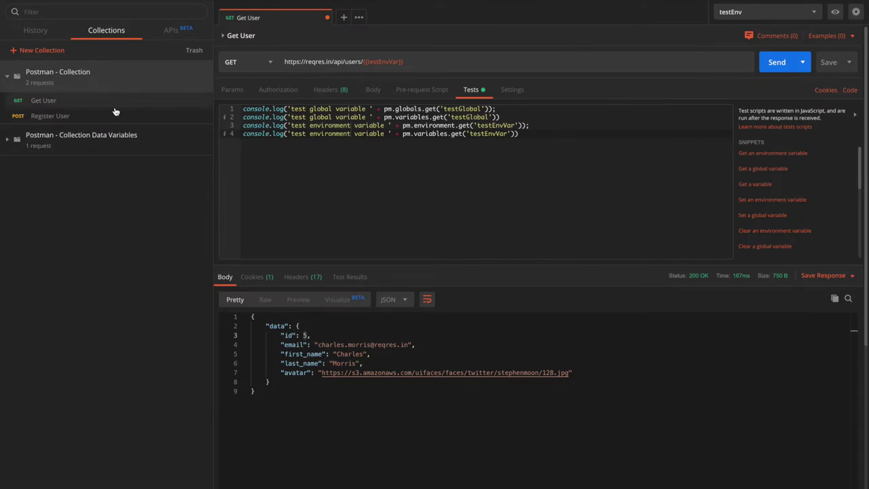
Set the variable in the request URL to {{testCollVar}} and save the request
double_click(382, 63)
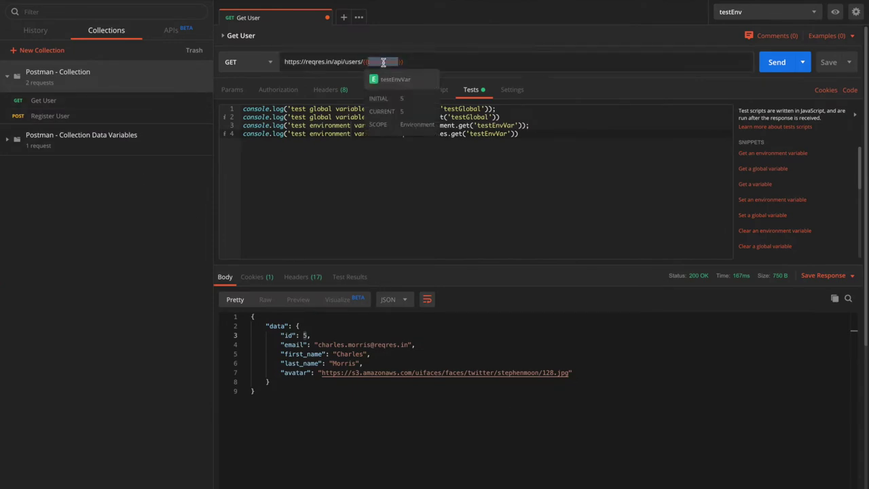
type("te")
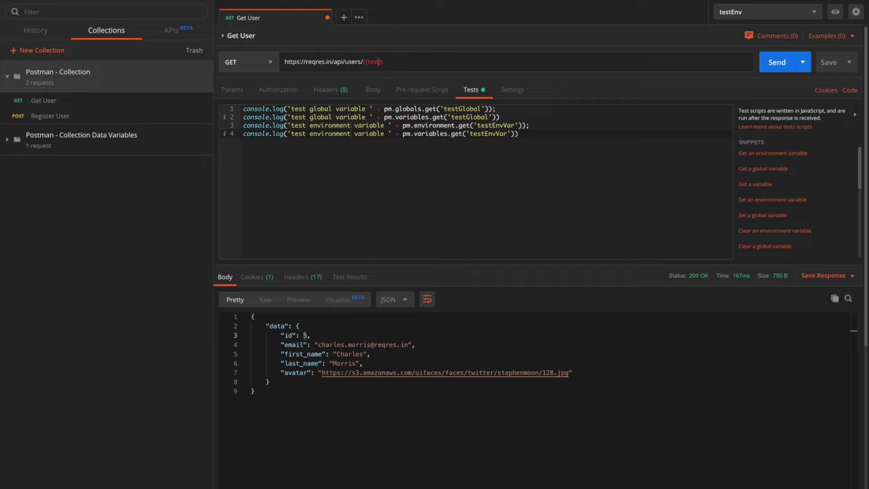
type("stColVar")
mouse_move(397, 62)
key("ctrl+s")
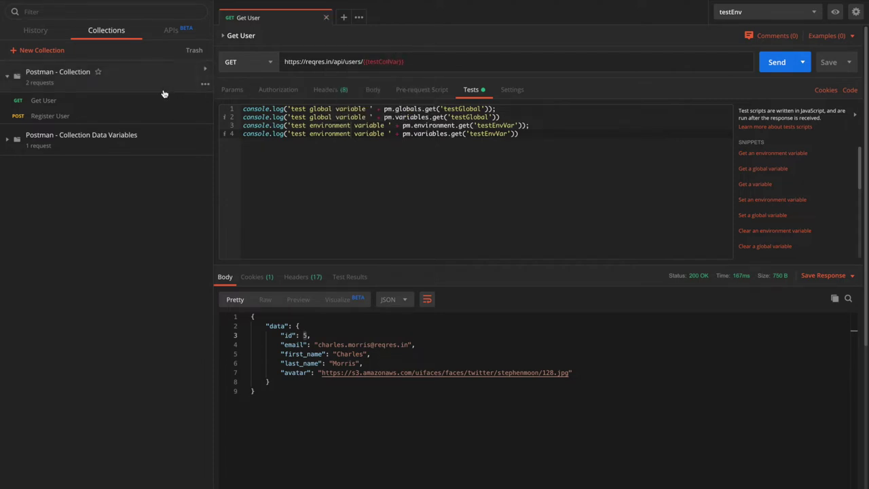
Check the collection variable's name in Postman - Collection and correct the request URL's variable to {{testColVar}}
left_click(205, 83)
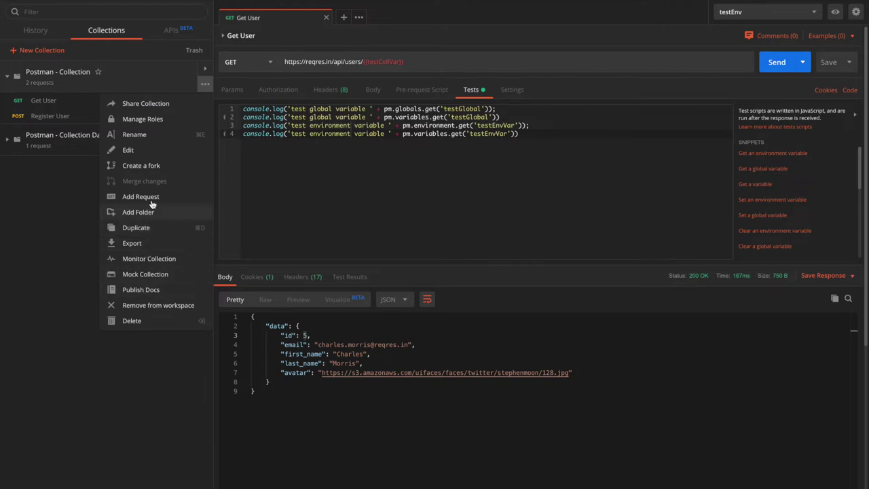
left_click(172, 154)
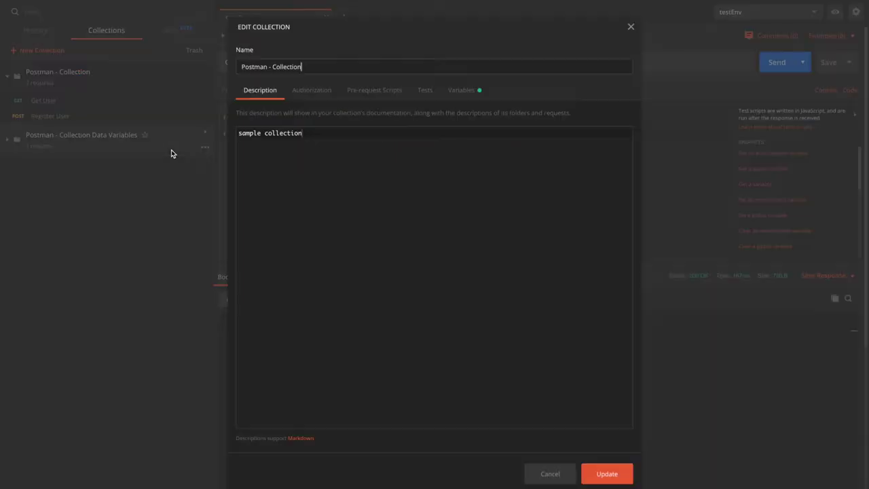
left_click(466, 96)
double_click(278, 150)
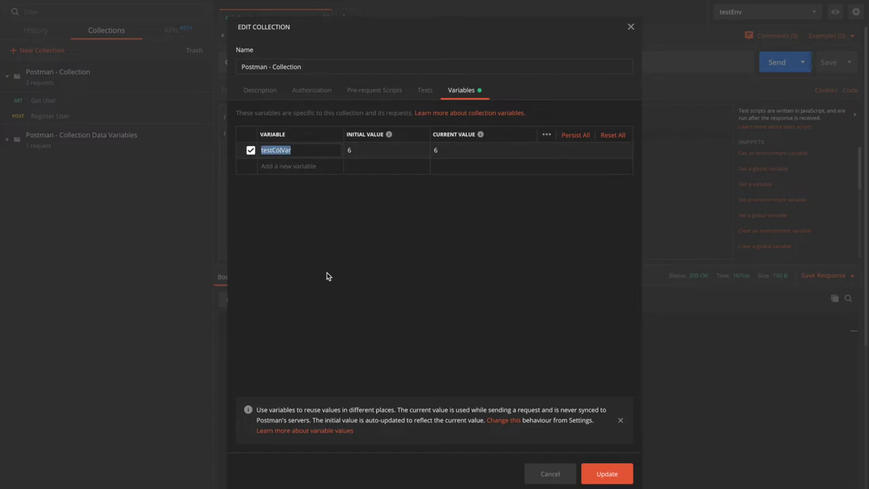
left_click(625, 474)
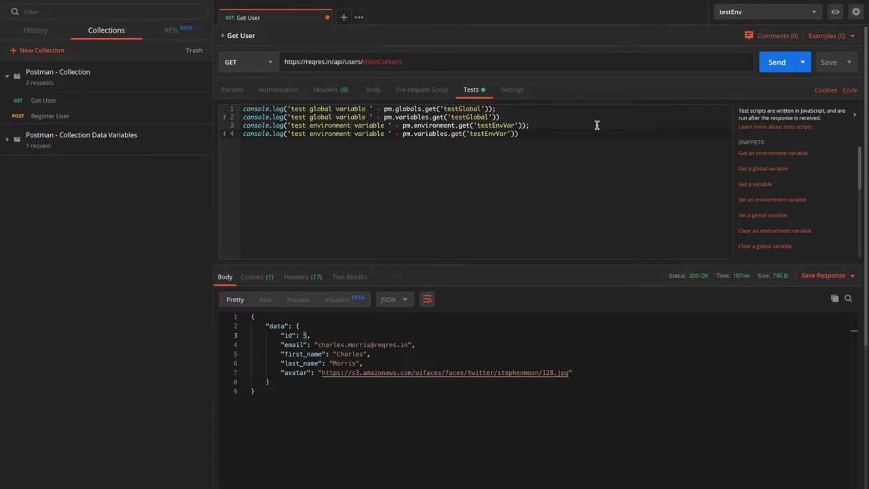
Send the request with the {{testColVar}} URL, then inspect its URL variable and the requests inside Postman - Collection
left_click(773, 65)
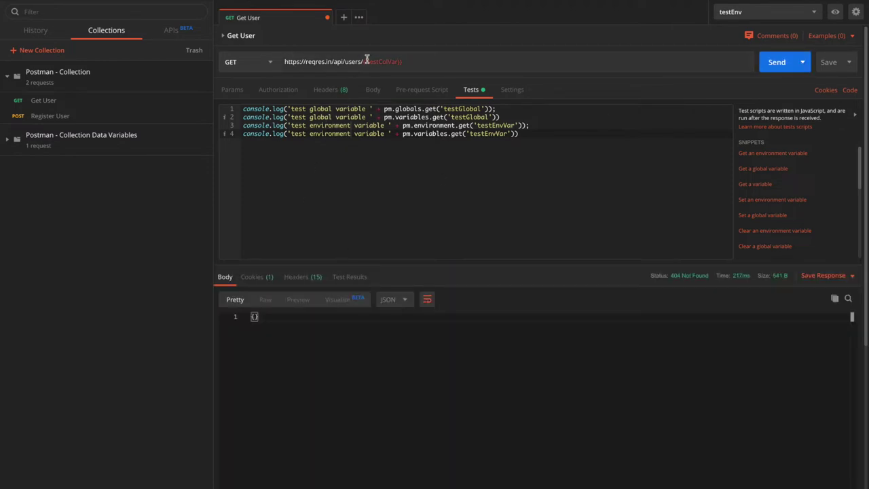
mouse_move(375, 62)
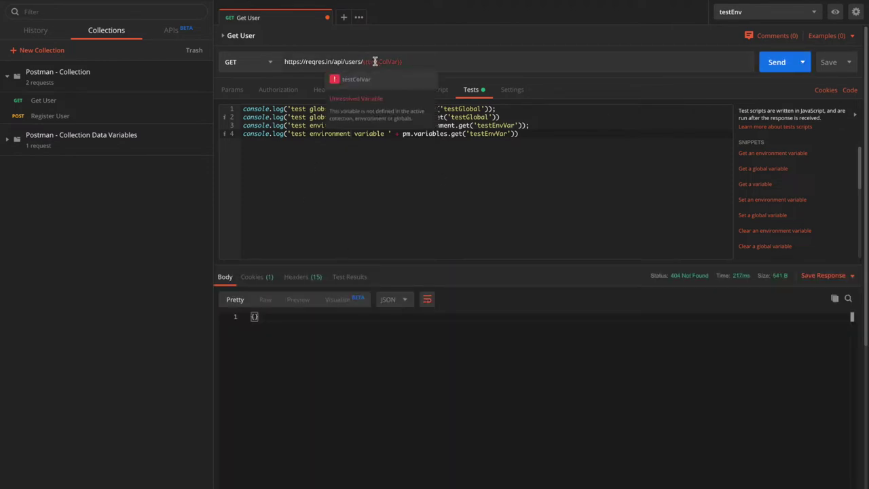
key("ctrl+t")
left_click(139, 100)
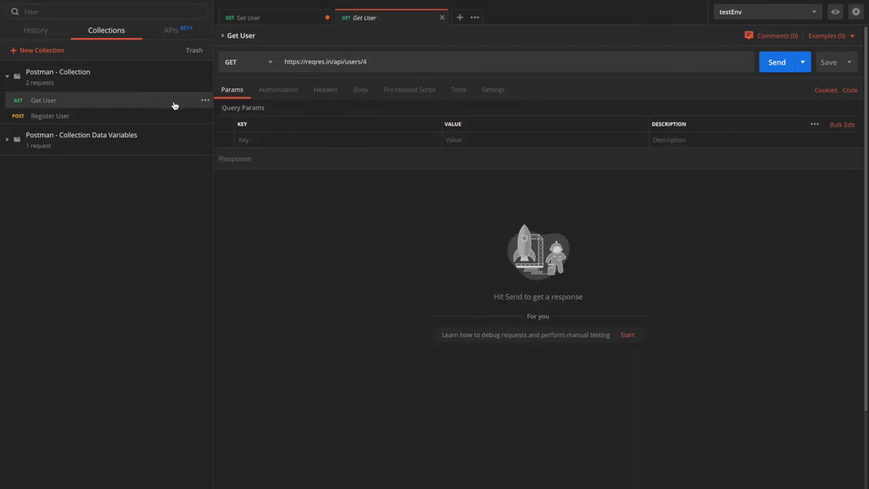
left_click(127, 119)
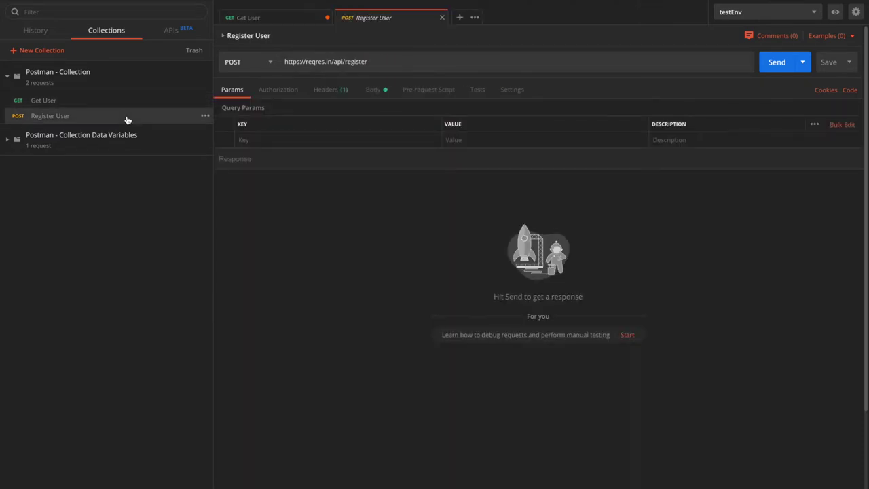
Close the open Get User and Register User requests
left_click(274, 21)
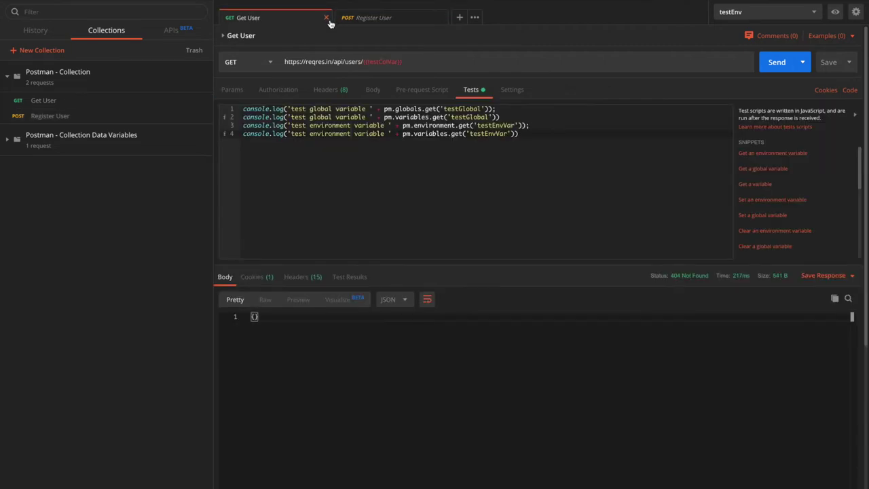
left_click(443, 17)
left_click(294, 17)
left_click(326, 18)
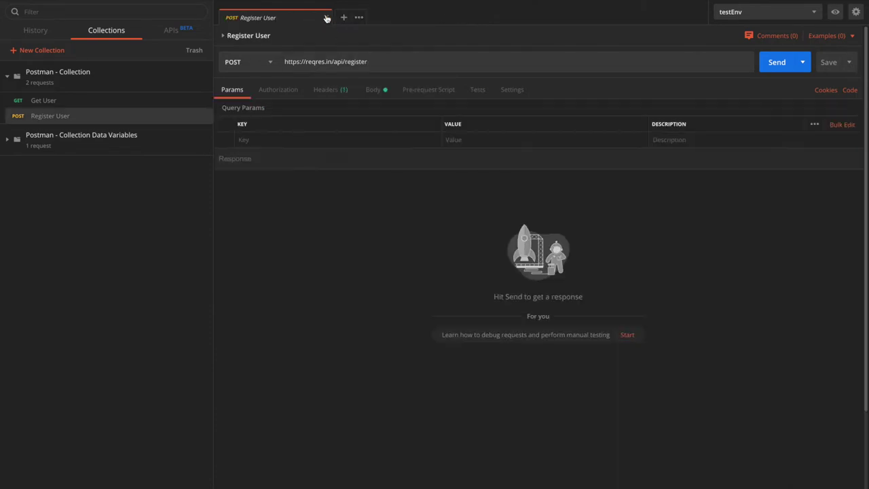
left_click(326, 18)
Open Get User from Postman - Collection and from Postman - Collection Data Variables, and inspect the variable in each URL
left_click(68, 102)
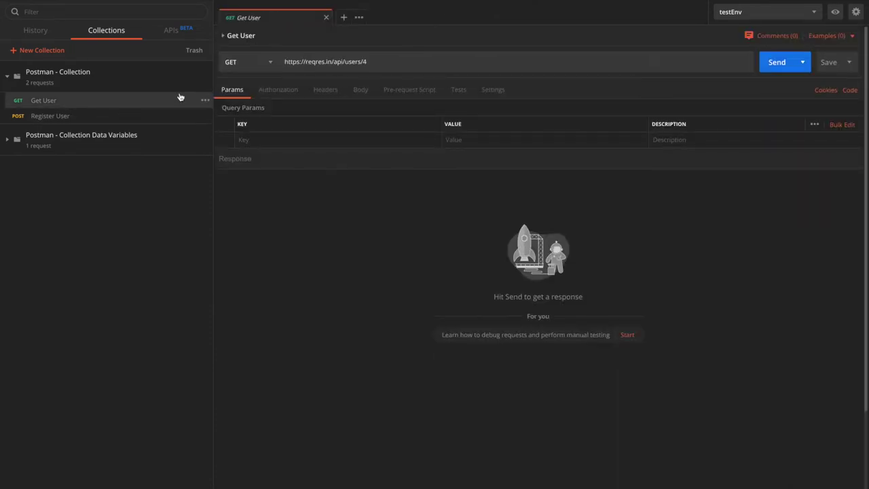
left_click(115, 144)
left_click(94, 167)
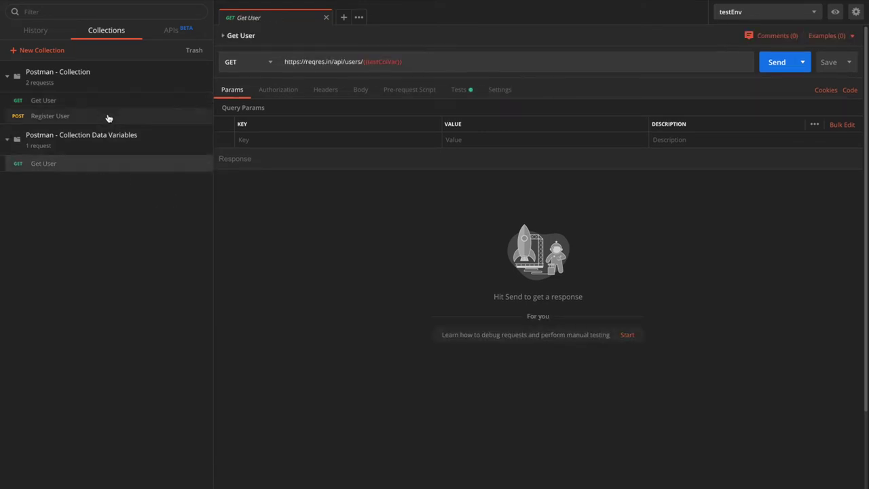
left_click_drag(363, 62, 415, 62)
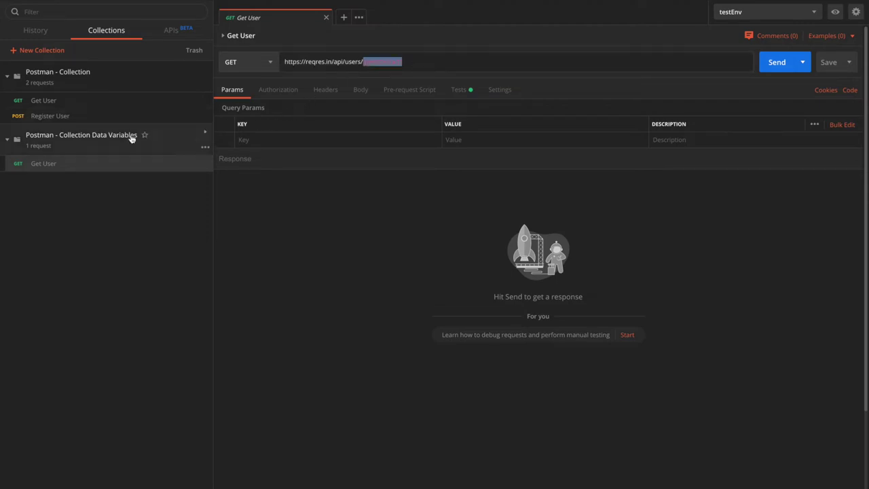
left_click(368, 63)
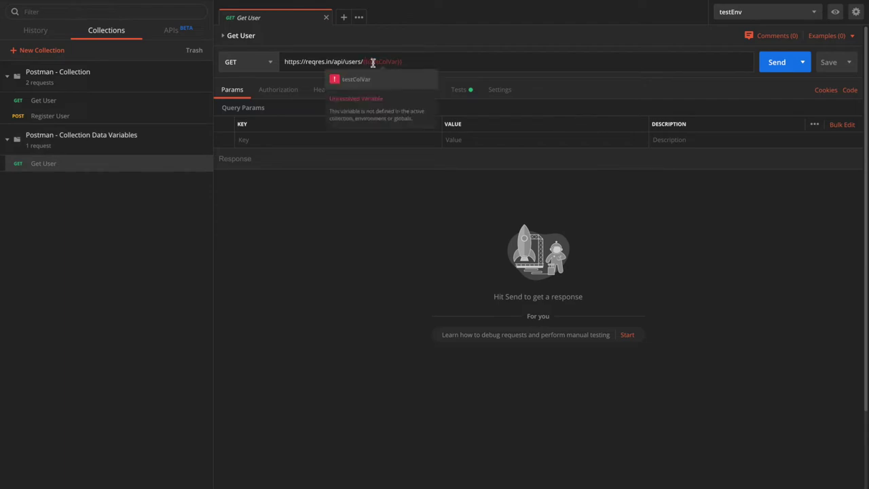
Set the URL variable of Get User in Postman - Collection Data Variables to {{testDataVar}}
left_click_drag(364, 62, 444, 62)
type("{{te")
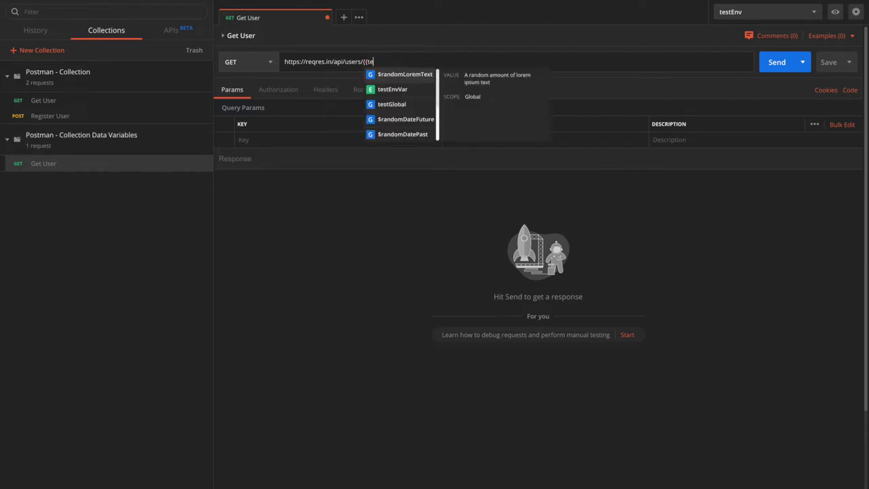
type("stDataVar")
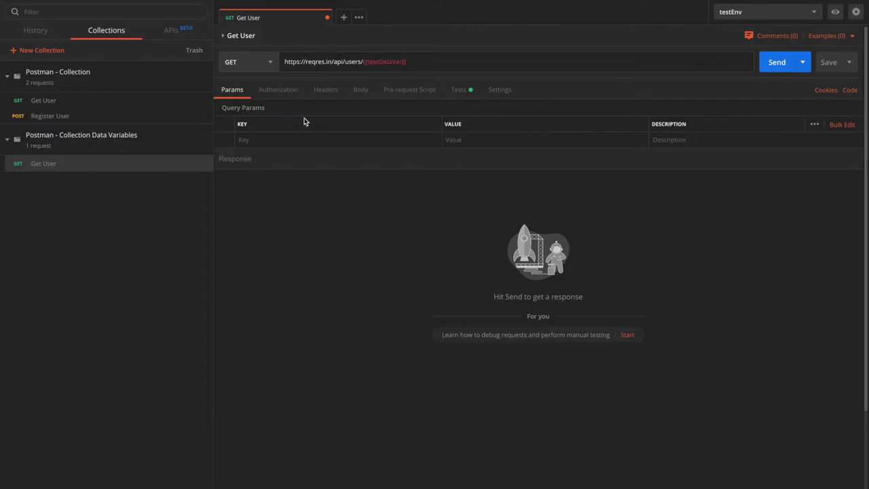
Open Get User in Postman - Collection, replace the user id in its URL with {{testColVar}}, and save the request
left_click(111, 100)
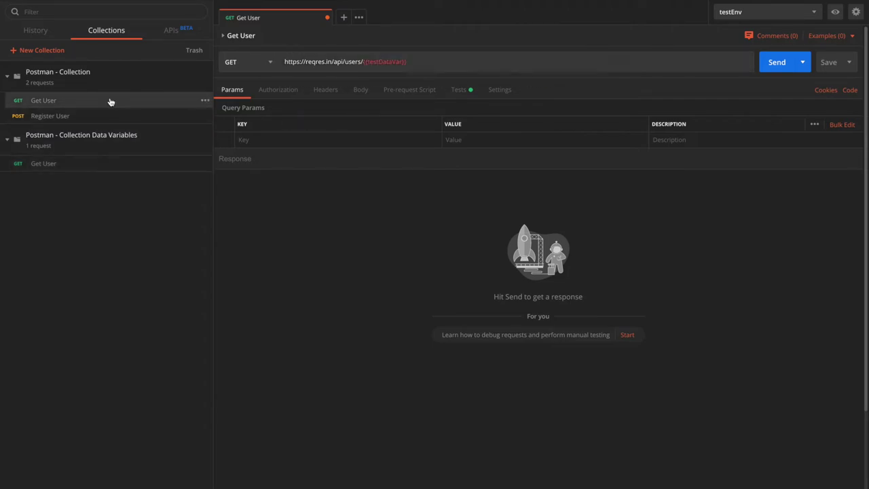
left_click(375, 61)
key("BackSpace")
type("{{")
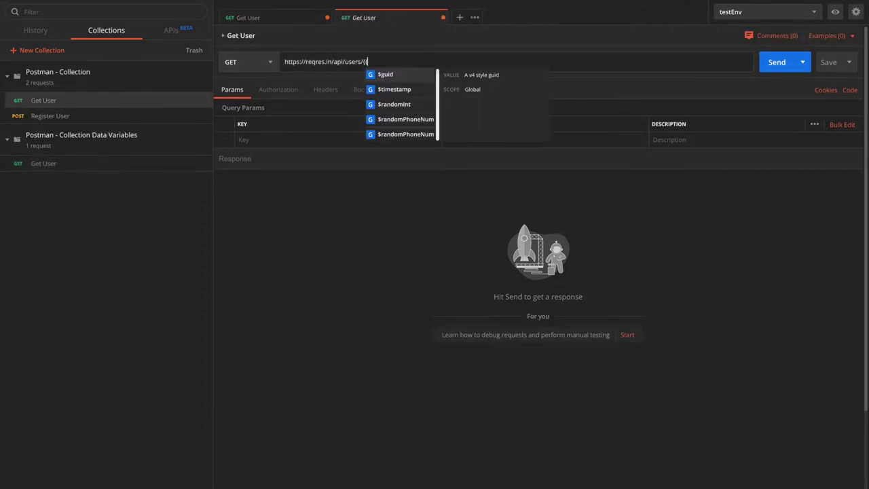
type("testC")
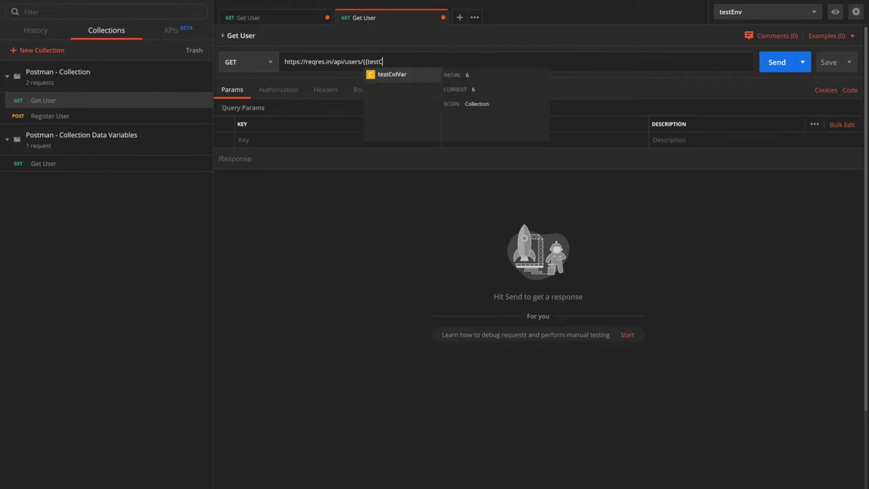
type("olVar}}")
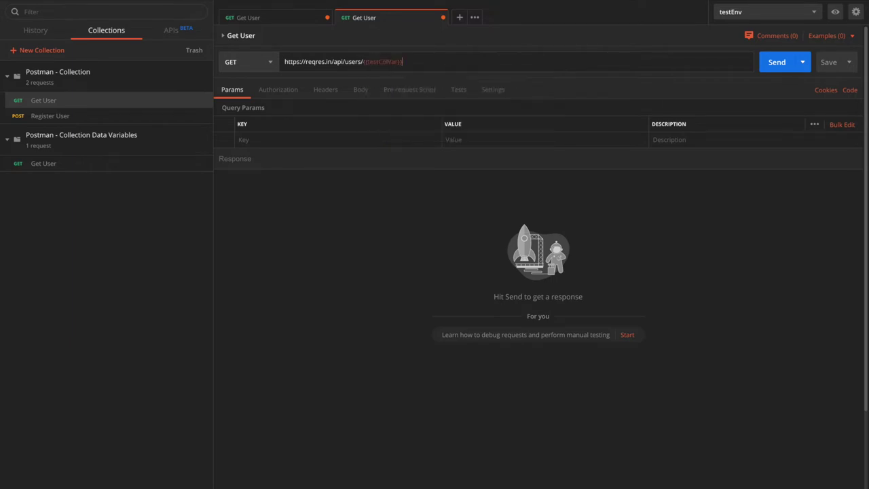
Cut the entire test script from Get User in Postman - Collection Data Variables and save the request
left_click(87, 161)
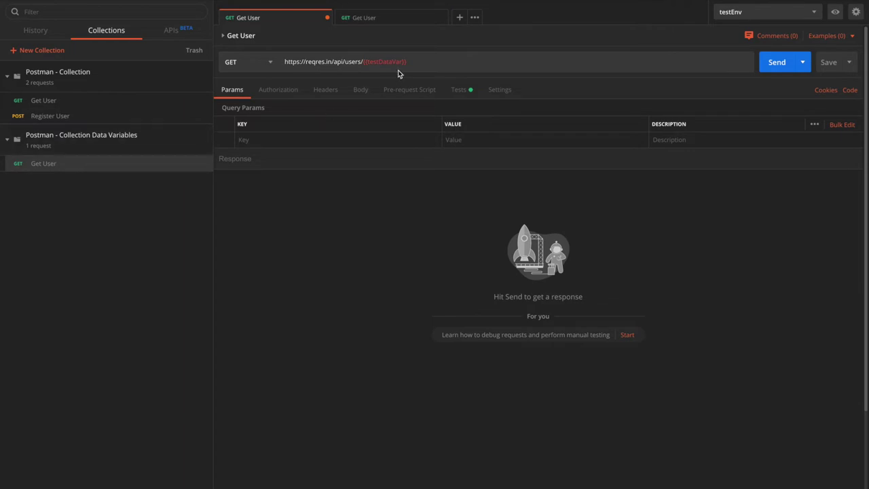
left_click(459, 91)
key("ctrl+a")
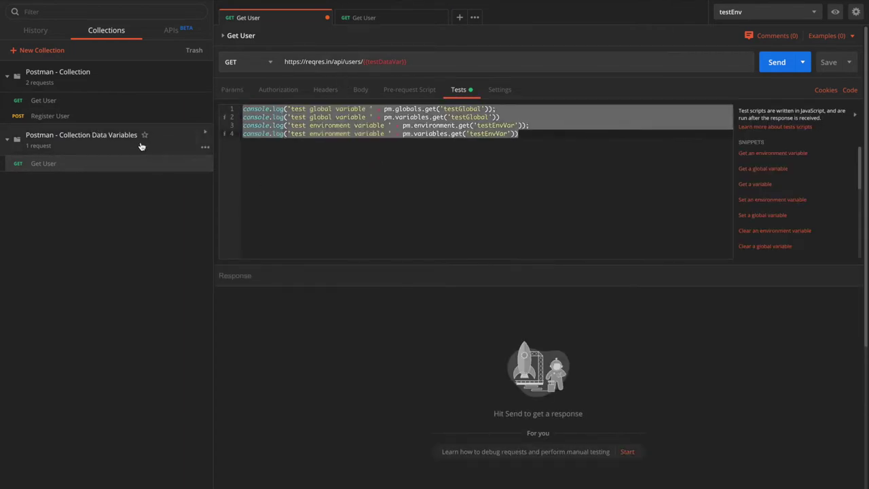
left_click(344, 119)
key("ctrl+a")
key("ctrl+c")
key("BackSpace")
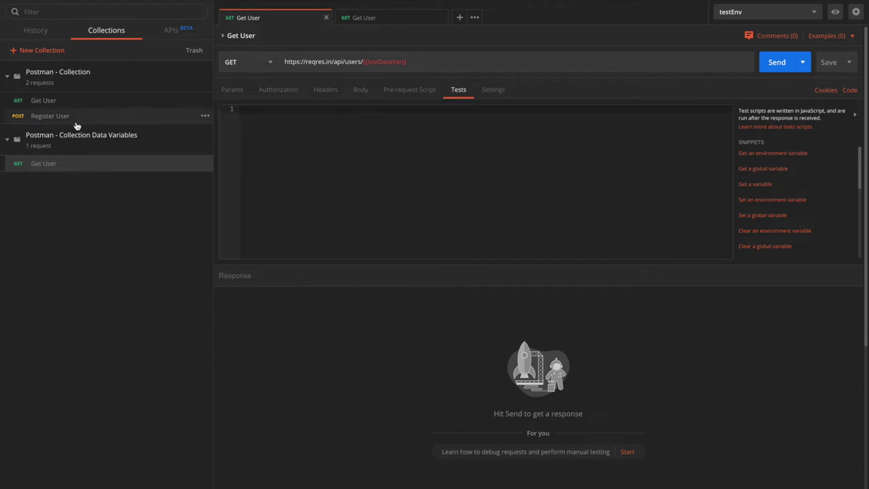
key("ctrl+s")
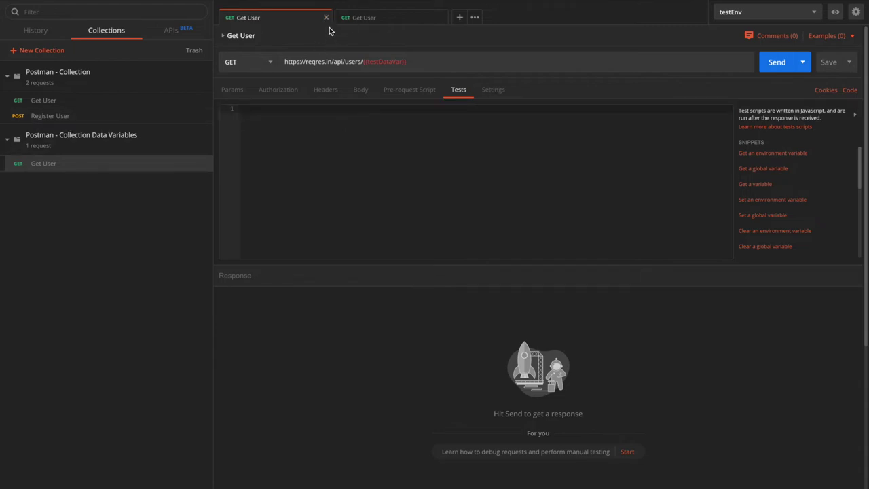
Paste the copied test script into Get User in Postman - Collection, then close the Get User request from Postman - Collection Data Variables
left_click(141, 103)
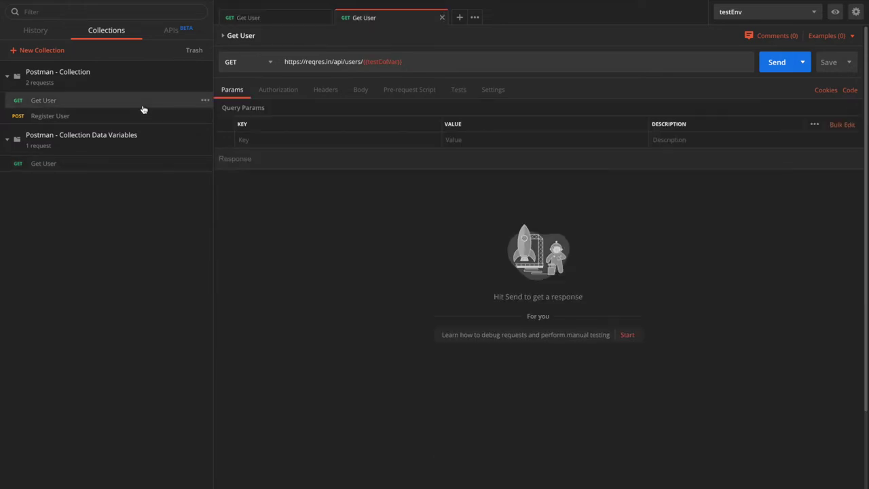
left_click(458, 90)
left_click(451, 146)
key("ctrl+v")
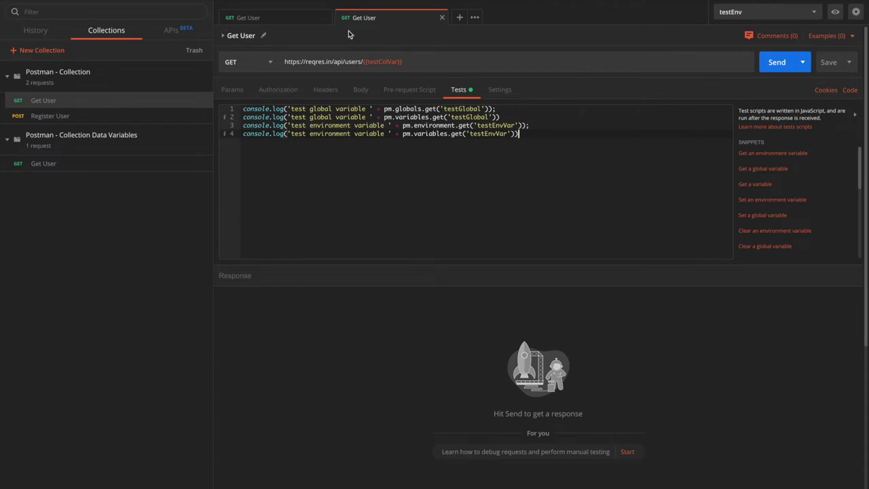
left_click(327, 18)
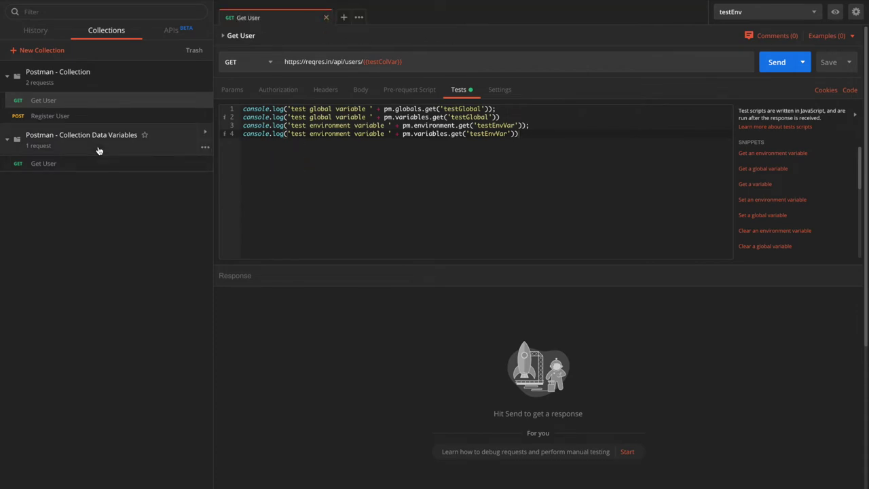
Inspect {{testColVar}} in the URL of Postman - Collection's Get User, then send the request and review the response body
left_click(82, 116)
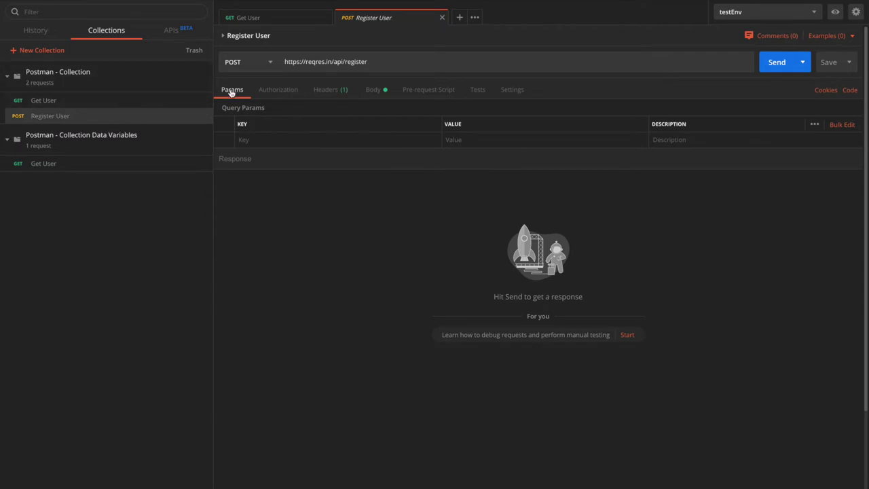
left_click(124, 106)
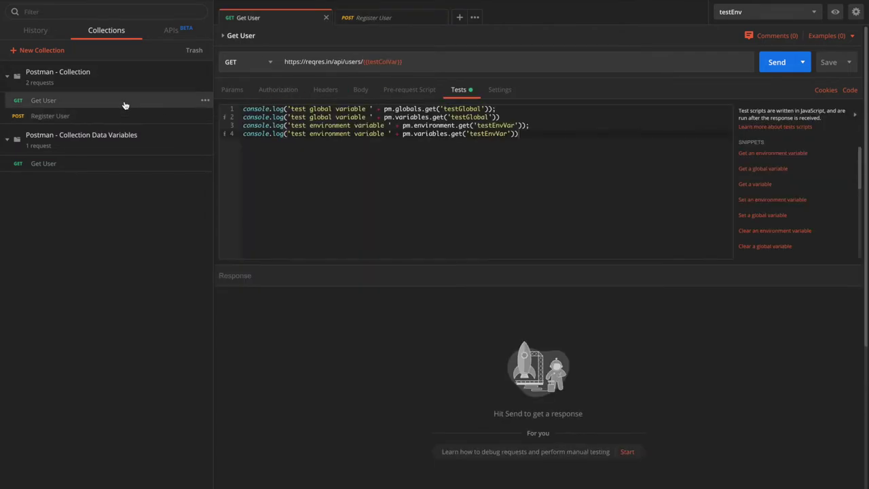
left_click(285, 93)
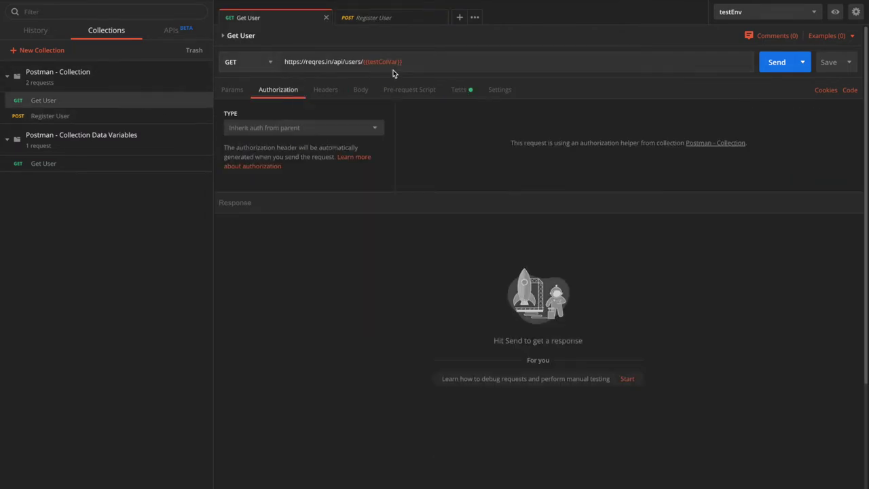
mouse_move(383, 63)
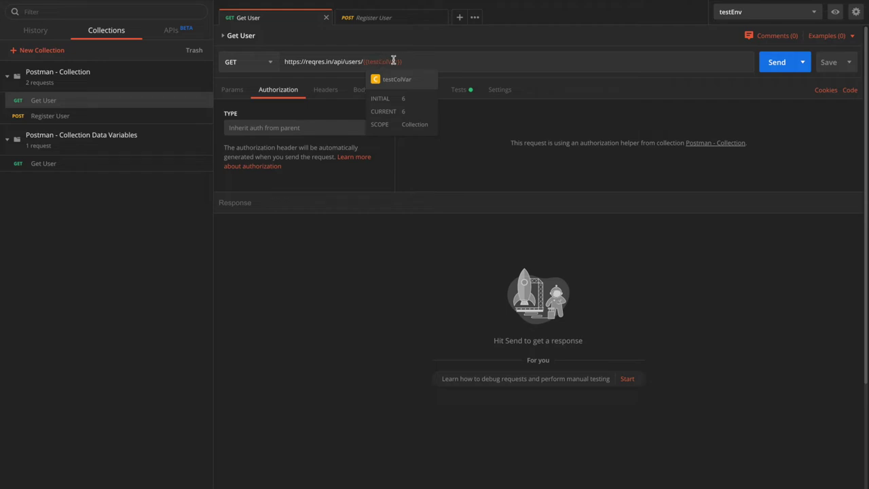
left_click(766, 64)
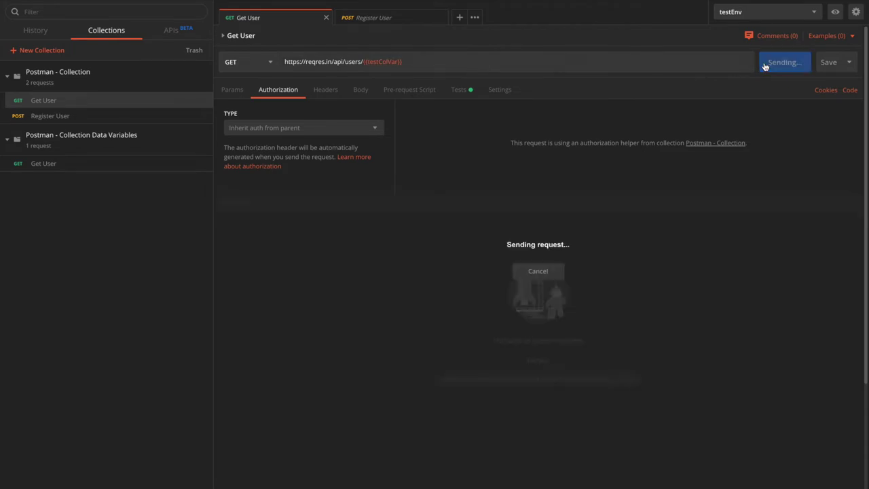
left_click_drag(256, 318, 243, 246)
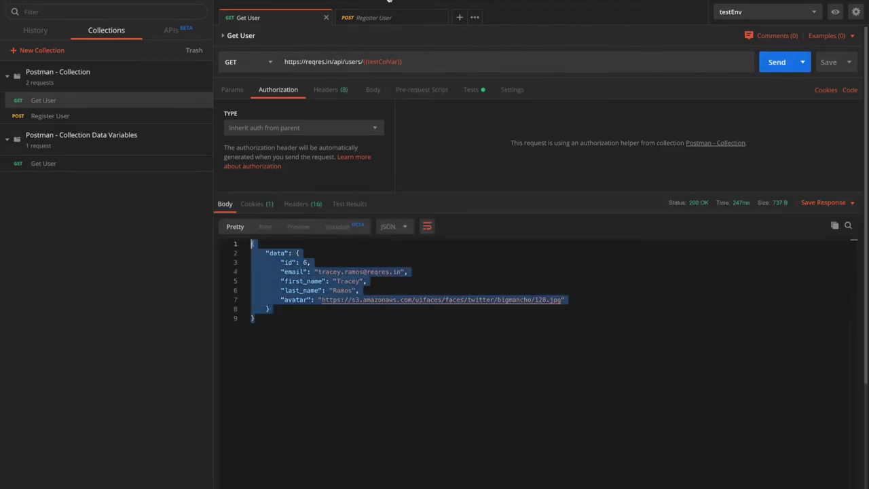
Duplicate the last test script line, change the copy to read 'testColVar' through pm.variables.get, and send the request
left_click(470, 89)
triple_click(305, 133)
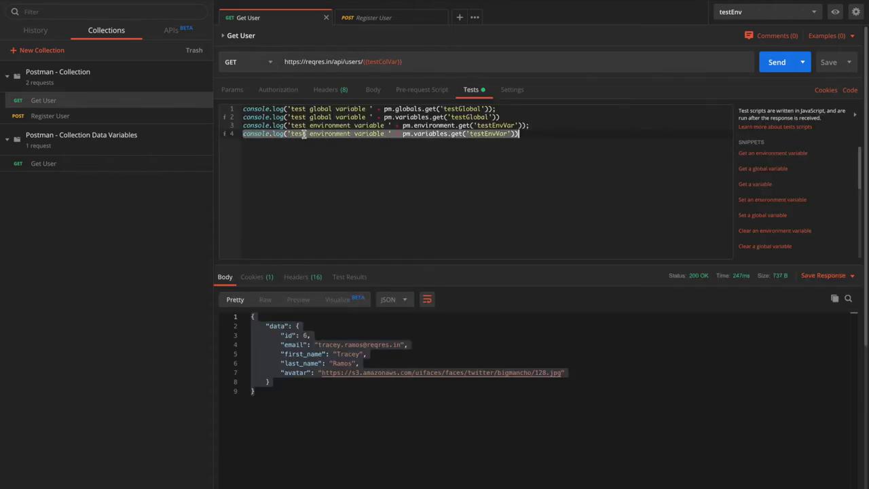
triple_click(352, 135)
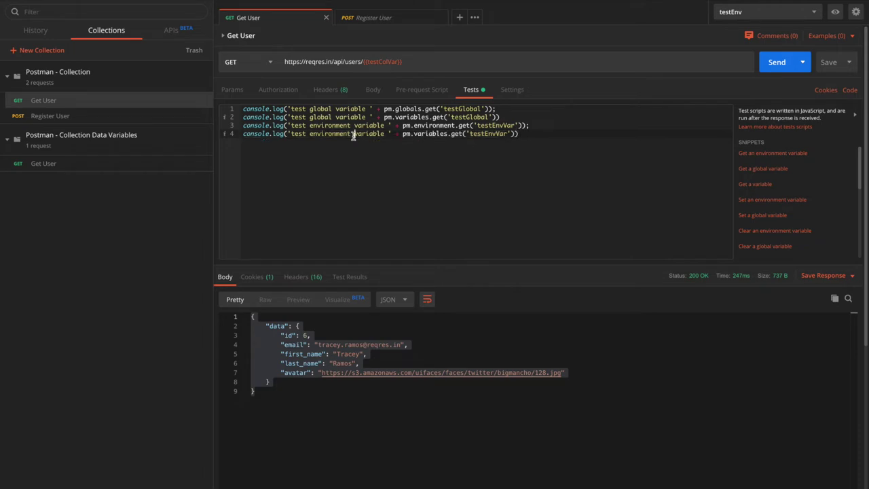
key("ctrl+c")
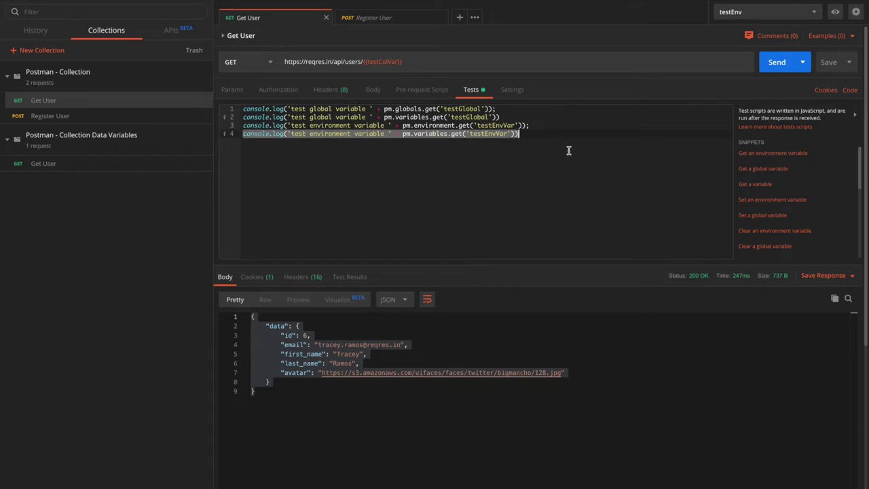
left_click(534, 135)
key("Return")
key("ctrl+v")
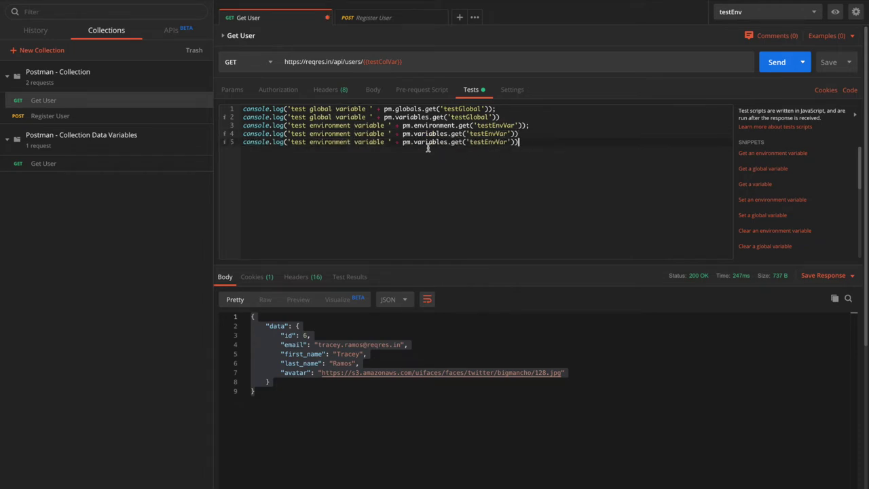
double_click(481, 142)
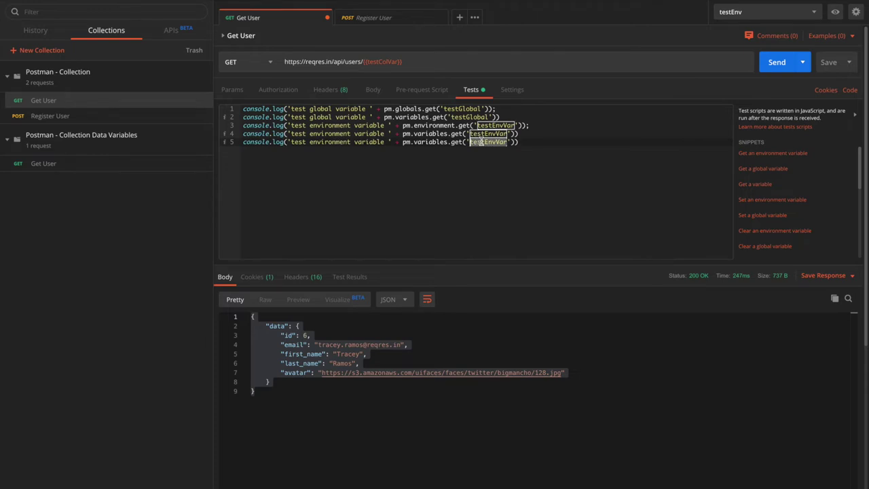
type("testCol")
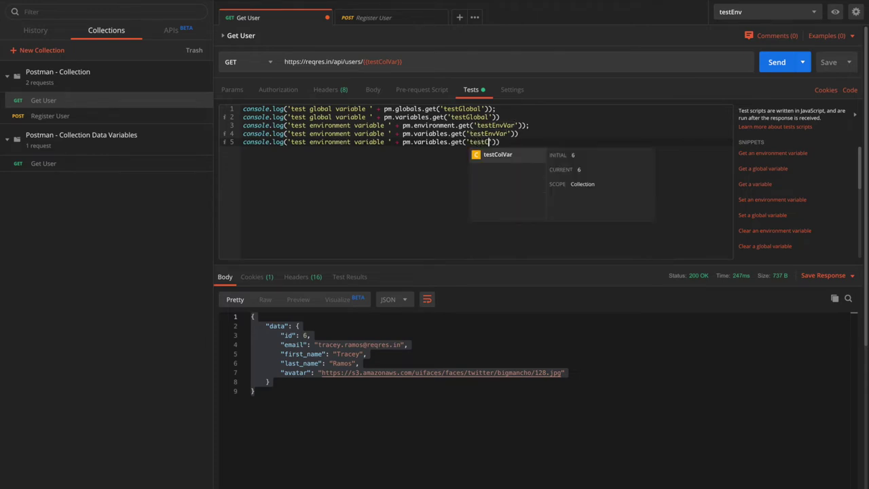
type("Var")
left_click(627, 133)
left_click(777, 62)
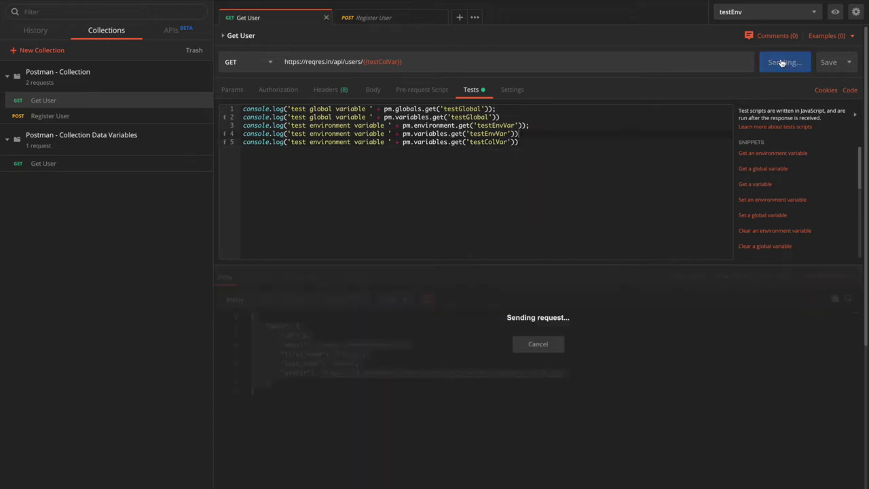
Change the label in the fifth console.log line to 'test collection variable ' and save the request
double_click(327, 144)
key("BackSpace")
type("collectio")
type("n")
key("ctrl+s")
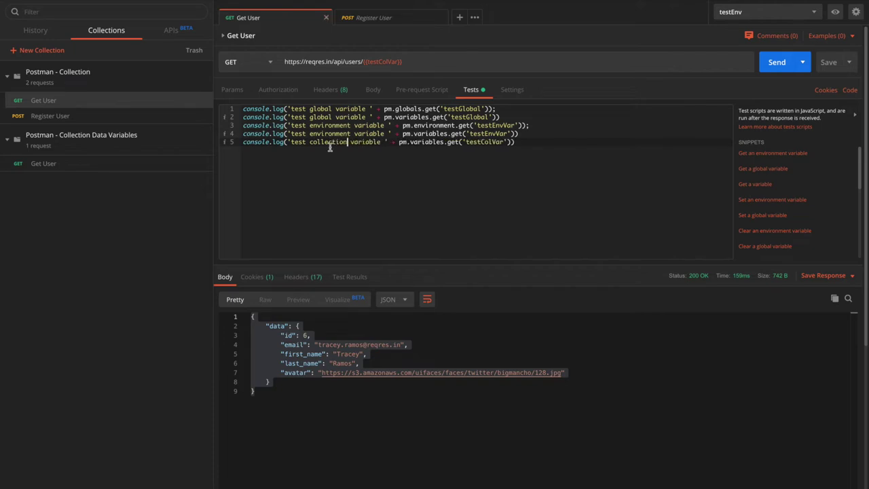
Send Get User again and check the collection variable's output in the console against its pm.variables.get line
left_click(786, 58)
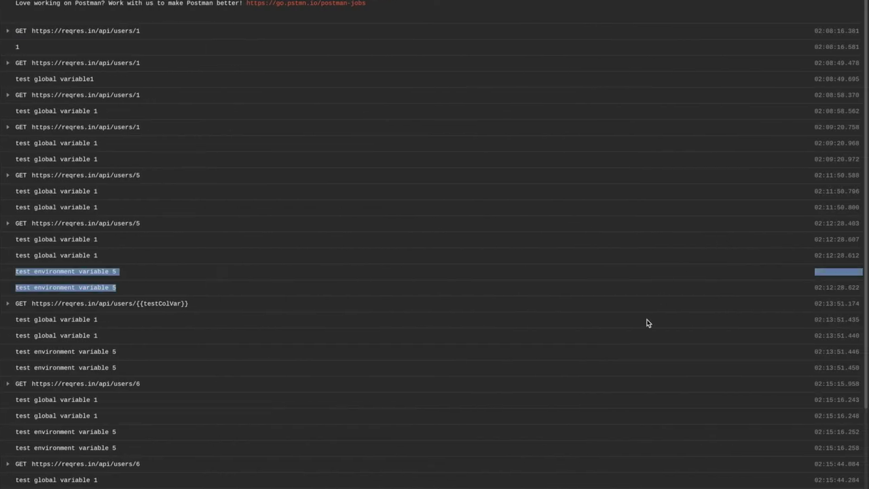
left_click(860, 6)
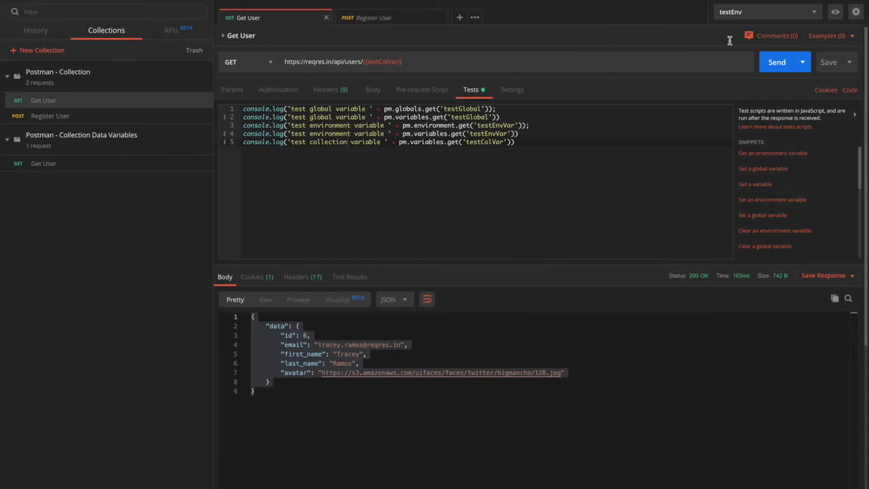
left_click(777, 62)
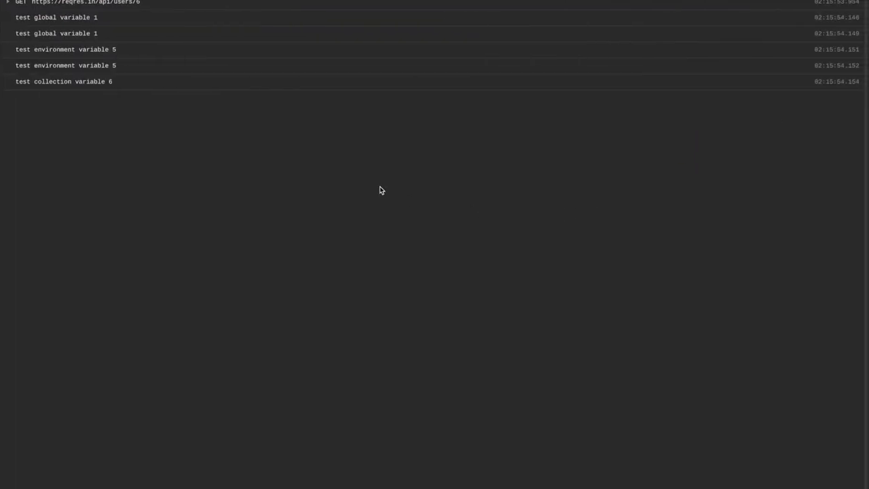
left_click_drag(15, 82, 146, 85)
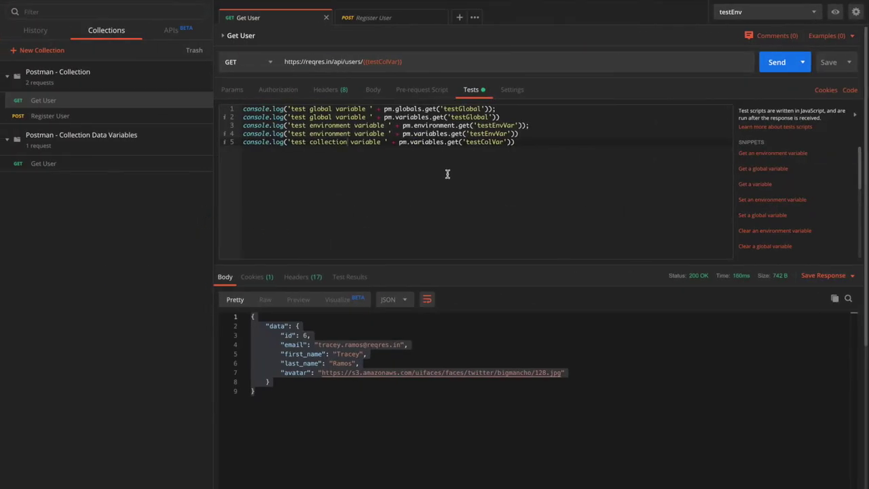
double_click(419, 142)
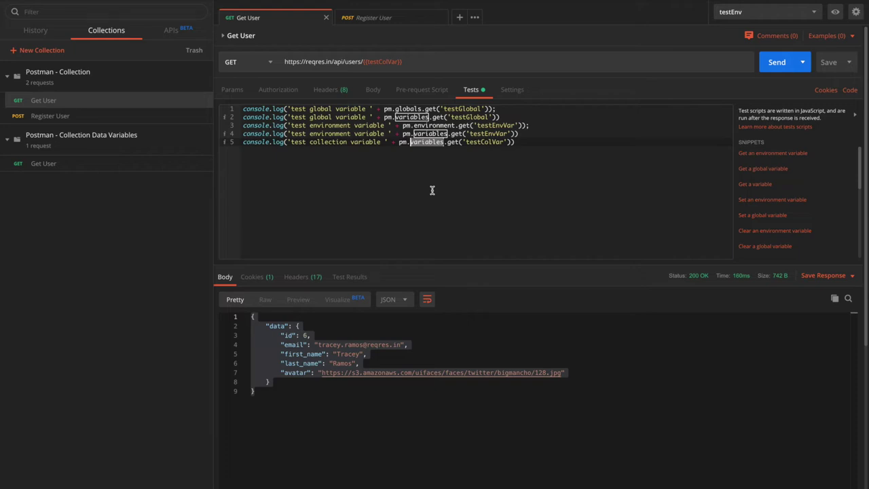
Add a sixth console.log line reading the nonexistent variable 'testColVar2', send the request, and check its console output
triple_click(404, 143)
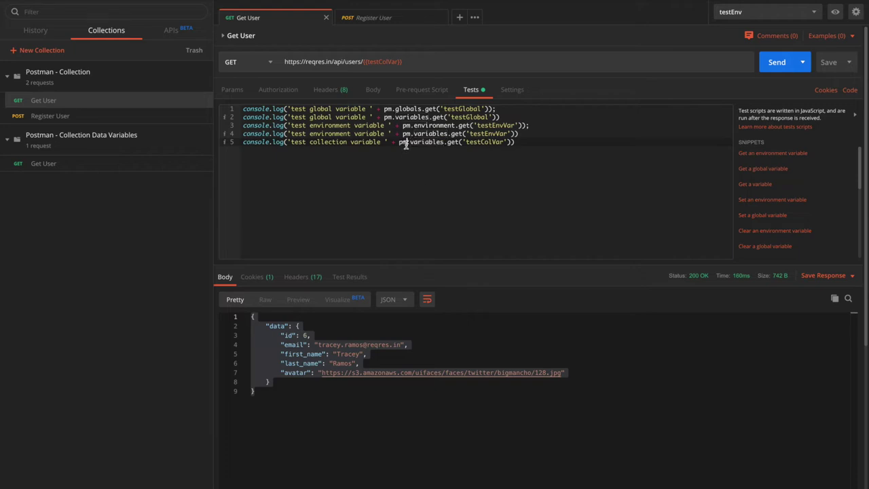
left_click(534, 144)
key("Return")
key("ctrl+v")
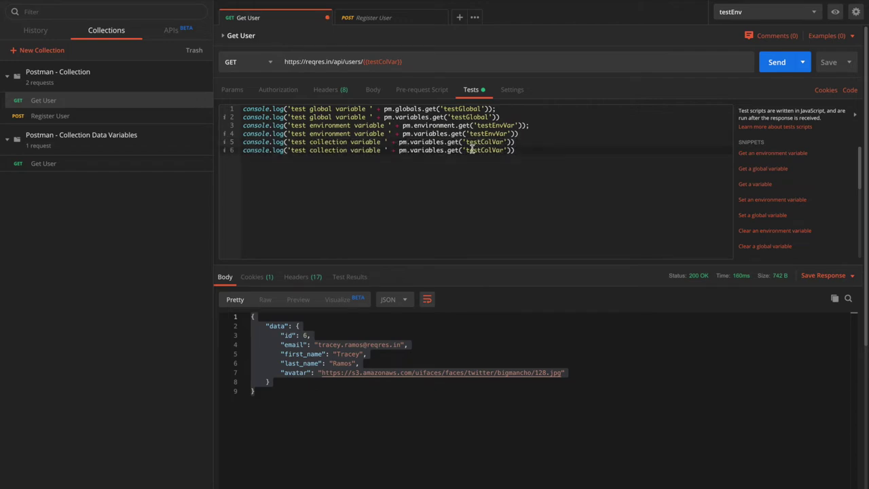
left_click(506, 150)
key("Left")
type("2")
left_click(773, 65)
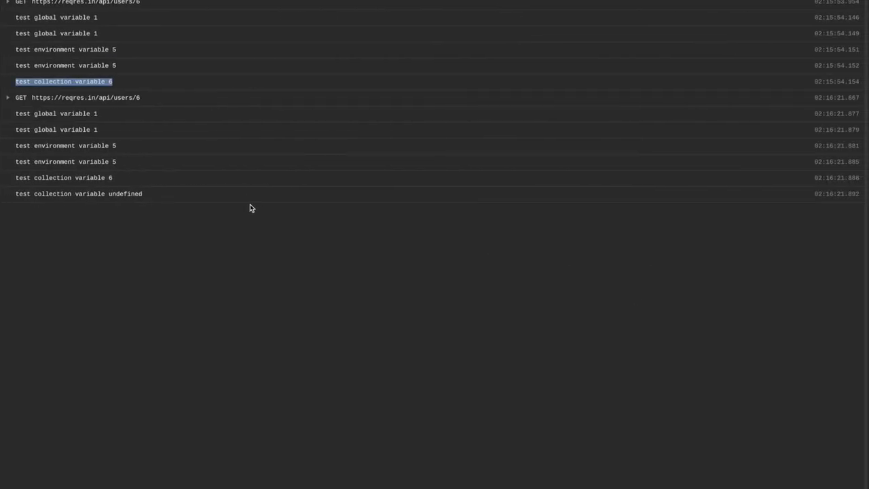
double_click(111, 194)
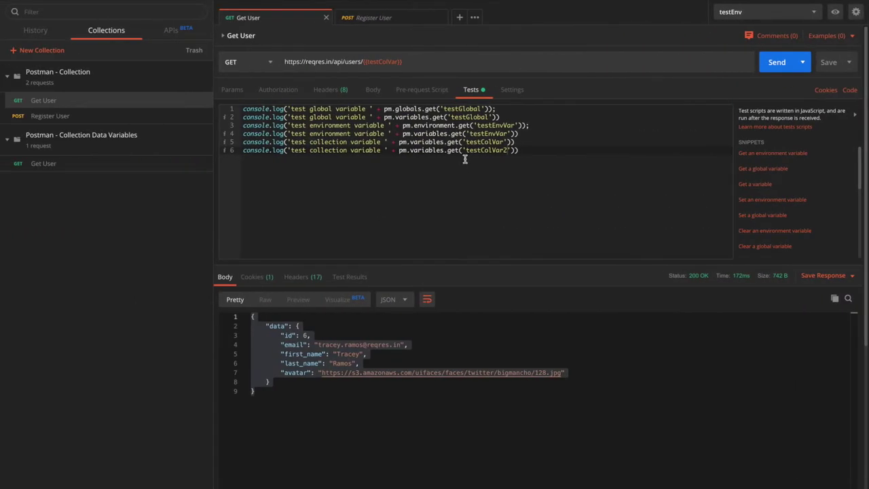
Delete the 'testColVar2' line from the test script and save the request
key("shift+Home")
key("BackSpace")
key("ctrl+s")
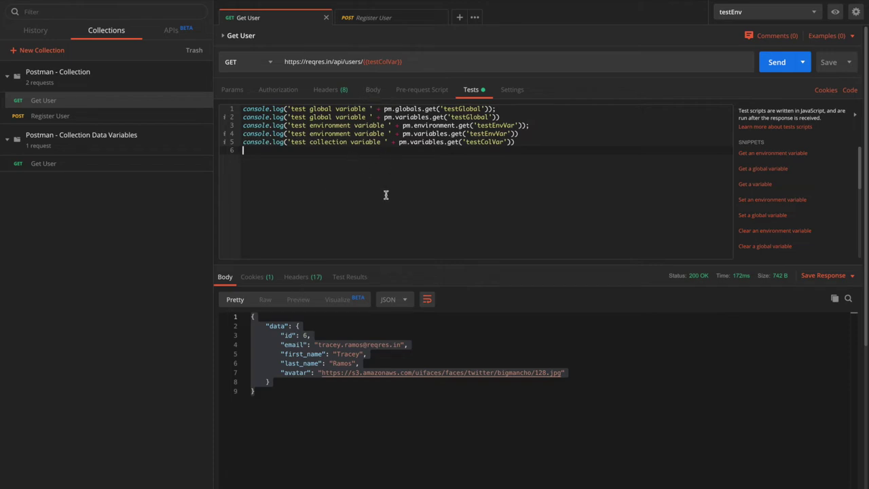
Write pm.variables.set('testLocalVar',7); in the pre-request script of Get User
left_click(417, 92)
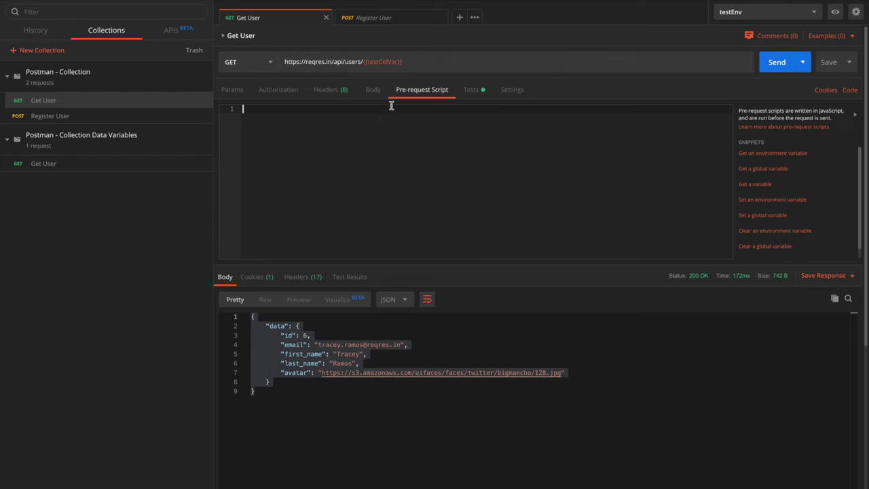
type("pm.variable")
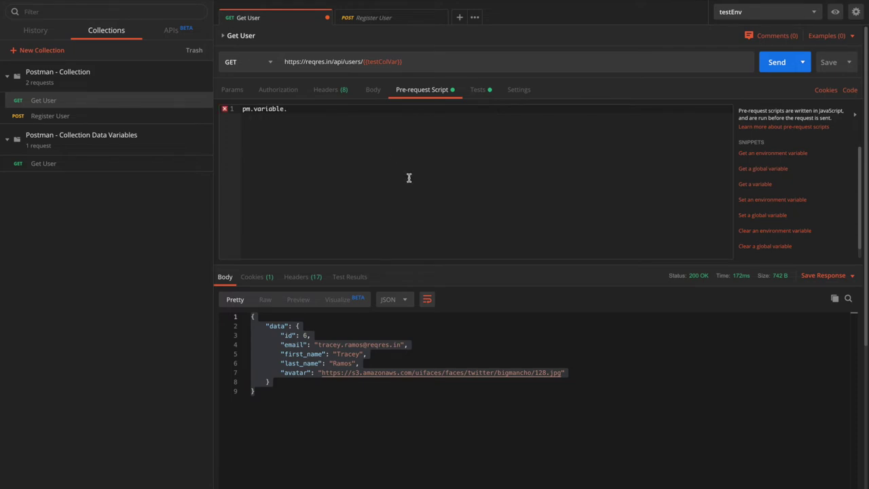
type("s.set('testLocalVar',7);")
Replace the collection variable in the Get User URL with {{testLocalVar}} and save the request
double_click(380, 61)
key("BackSpace")
type("testLoca")
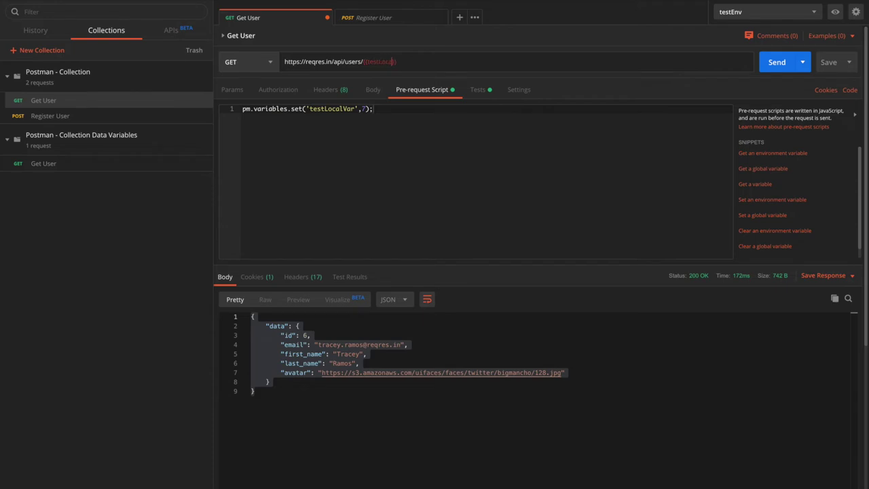
type("lVar")
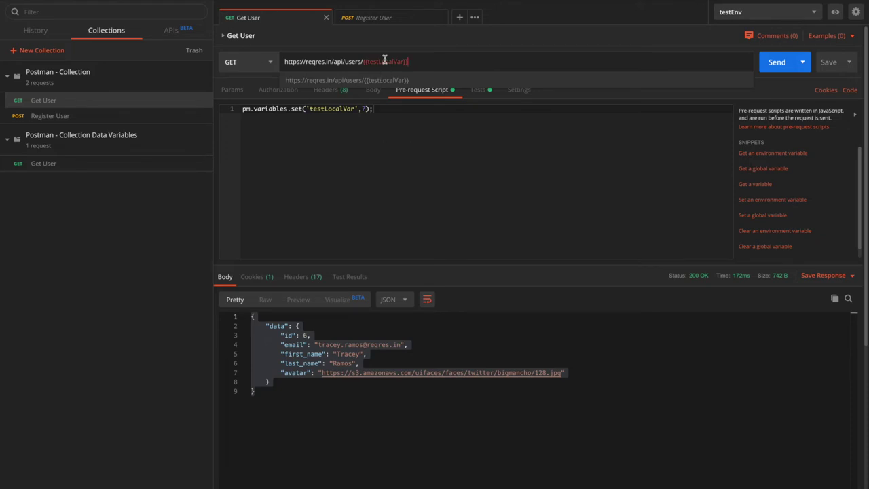
Send the Get User request with {{testLocalVar}} in the URL and compare the response with its pre-request script
mouse_move(384, 59)
left_click(452, 129)
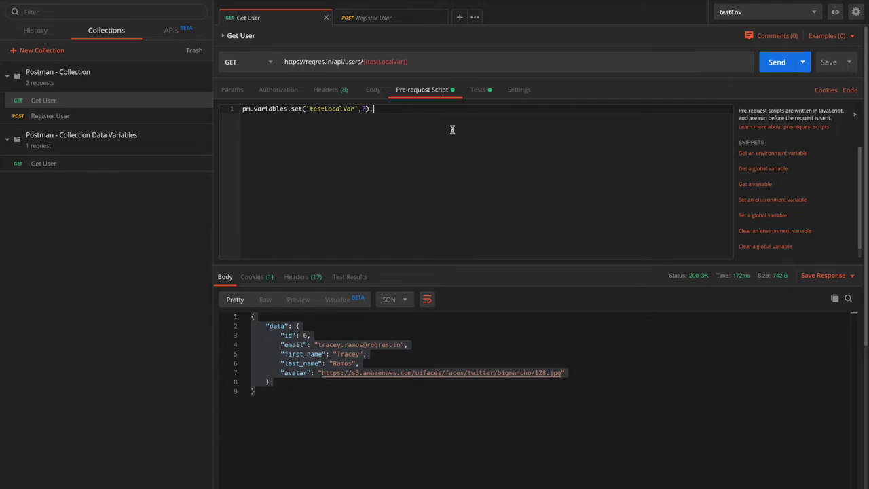
left_click(480, 94)
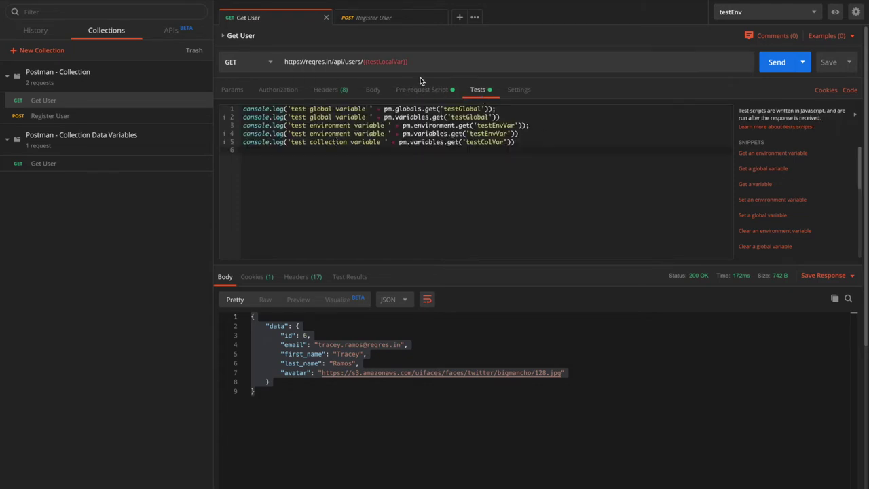
left_click(777, 63)
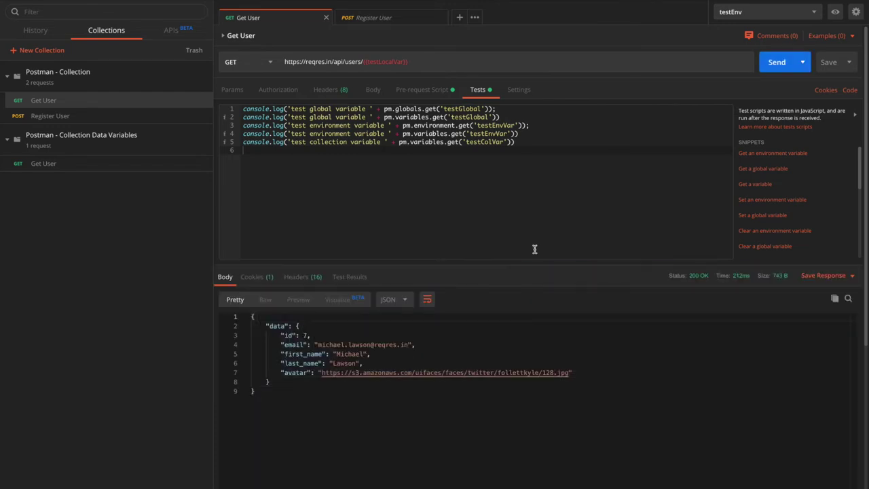
left_click_drag(262, 393, 253, 315)
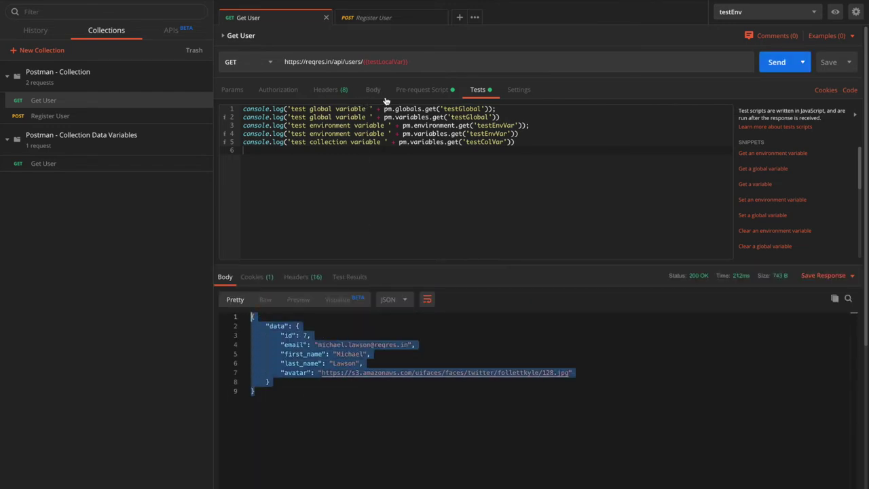
left_click(423, 93)
left_click_drag(388, 109, 246, 107)
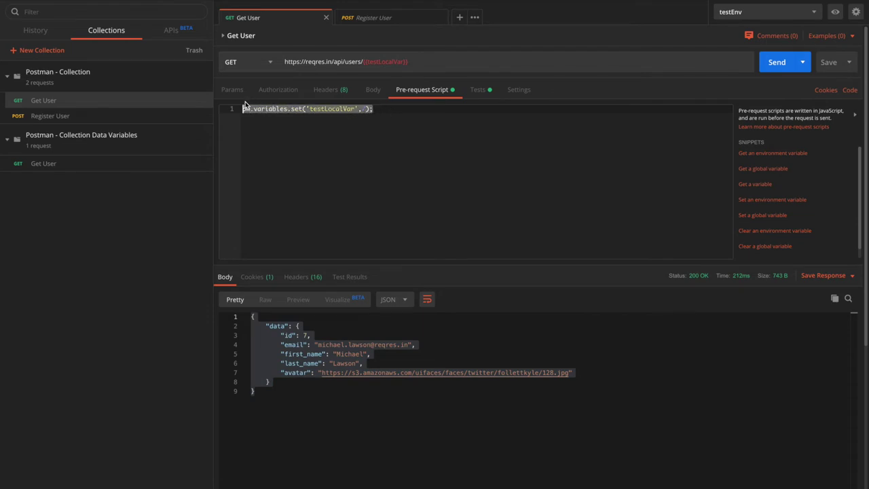
Add the line console.log('test local variable ' + pm.variables.get('testLocalVar')) below the collection variable line in the Get User test script
left_click(480, 90)
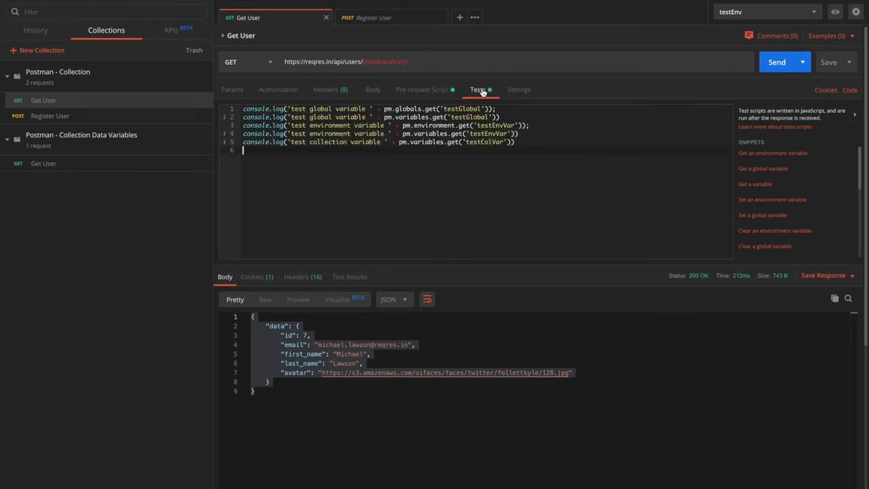
triple_click(423, 143)
key("ctrl+c")
left_click(516, 142)
key("Return")
key("ctrl+v")
double_click(330, 151)
type("local")
double_click(461, 150)
type("testLocal")
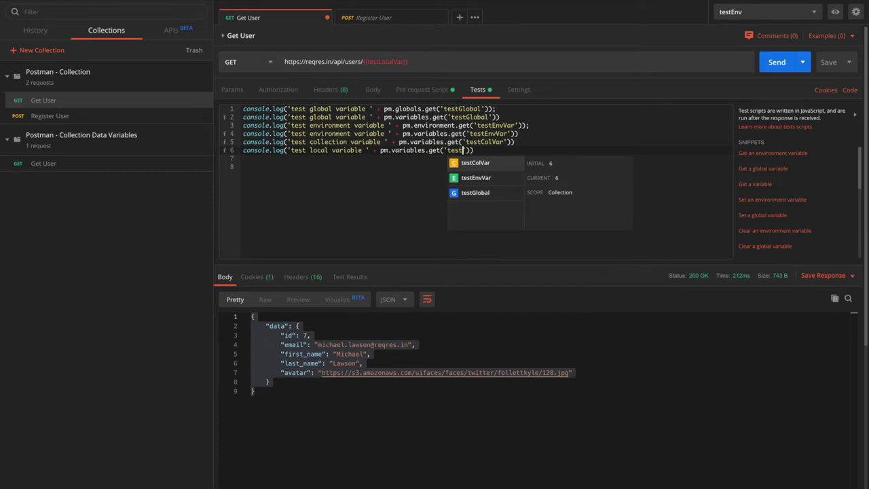
type("Var")
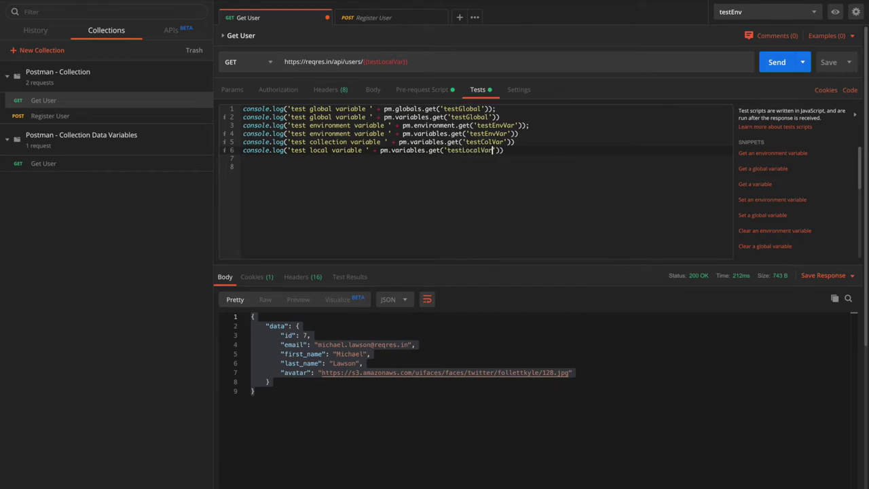
Send the Get User request and check the local variable's line in the console output
left_click(779, 64)
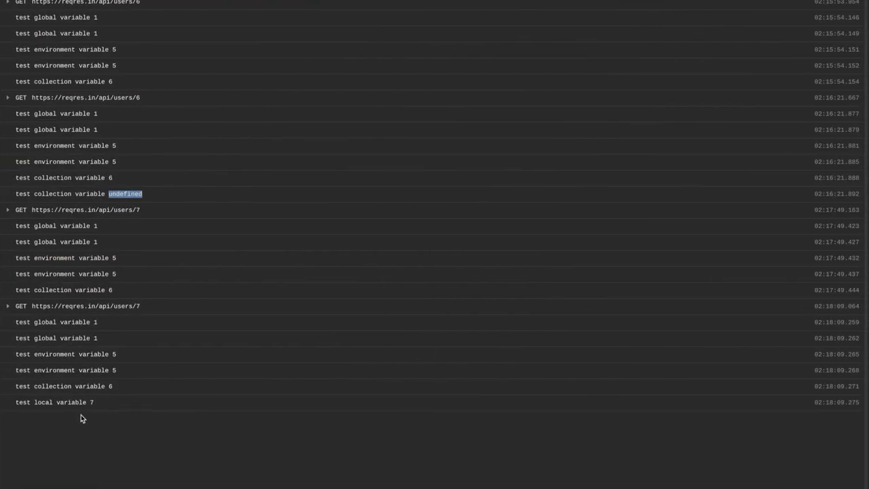
left_click_drag(93, 405, 6, 326)
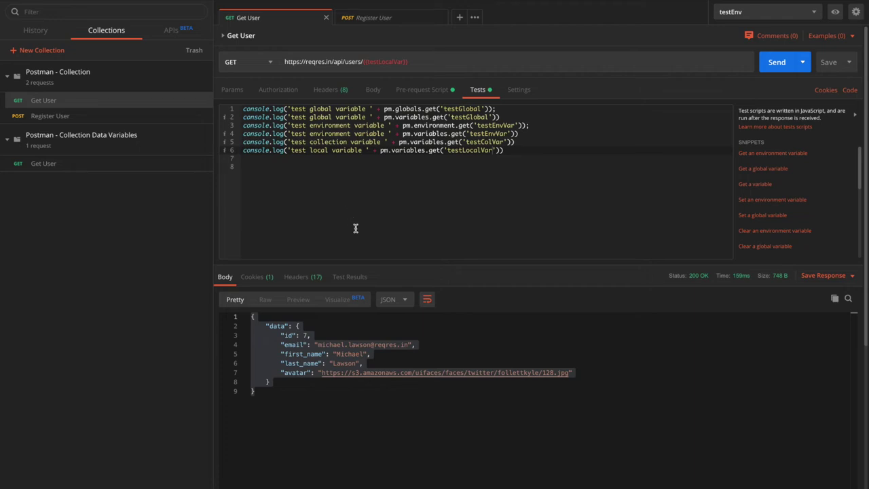
left_click(522, 158)
Add a variable testCommon with the value 1 to the testEnv environment and update it
left_click(835, 15)
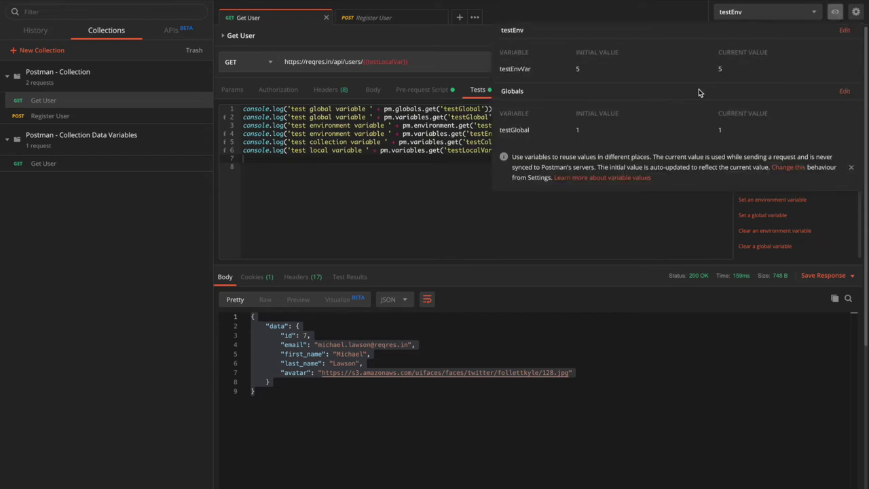
left_click(845, 32)
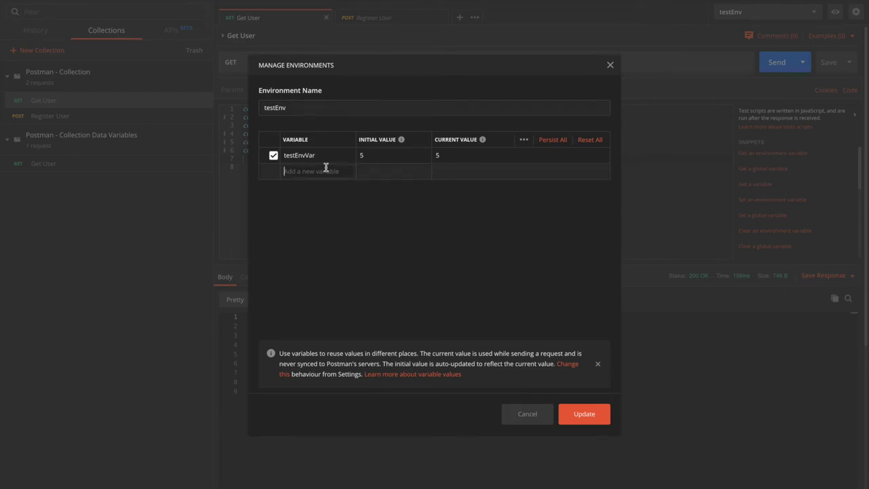
left_click(326, 170)
type("testCommon")
left_click(368, 169)
left_click(584, 414)
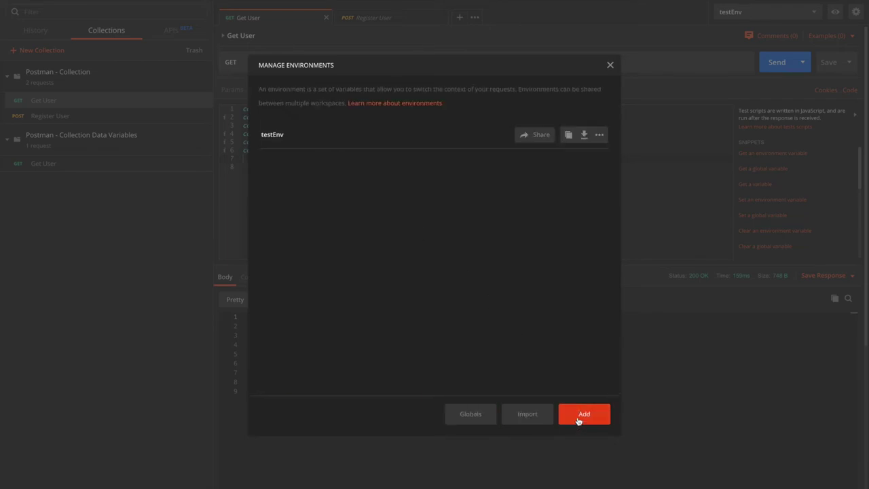
left_click(611, 65)
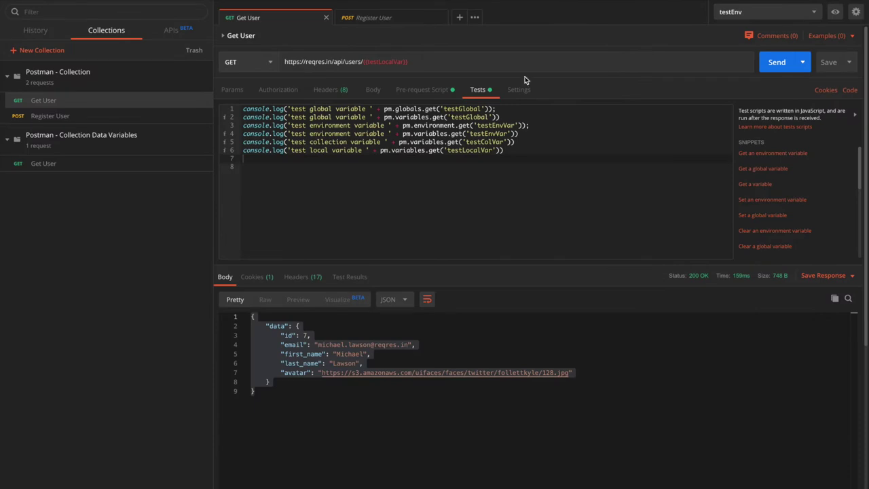
Duplicate the pm.variables.set line onto a second line in the Get User pre-request script
left_click(334, 89)
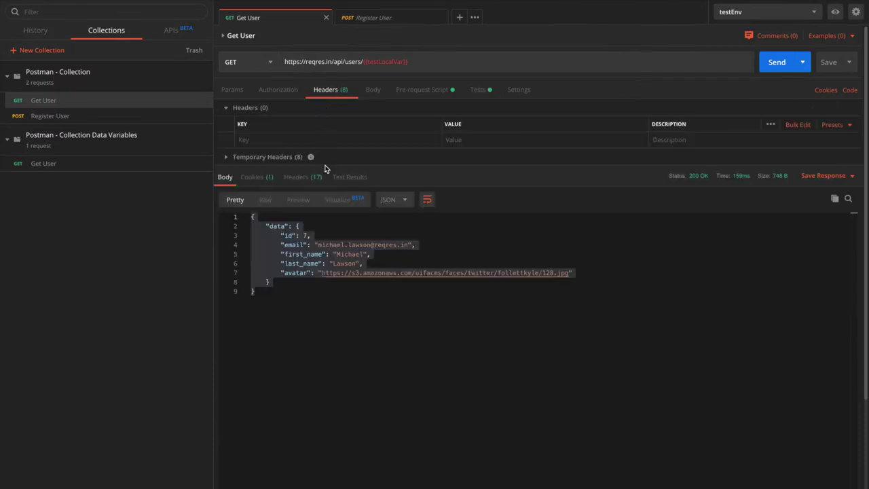
left_click(413, 94)
left_click(356, 110)
key("ctrl+a")
key("ctrl+c")
key("End")
key("Return")
key("ctrl+v")
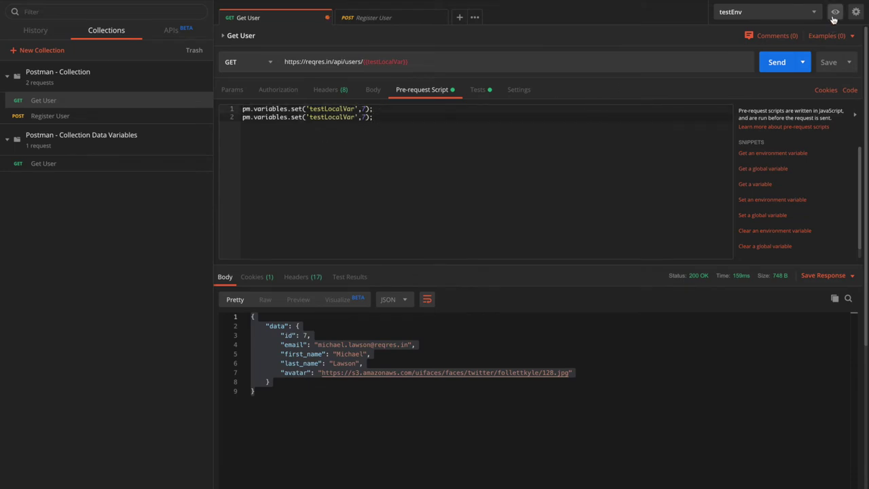
Change the second pre-request script line to pm.variables.set('testCommon',2); and save the request
left_click(835, 11)
left_click(835, 11)
double_click(322, 117)
type("testCommon")
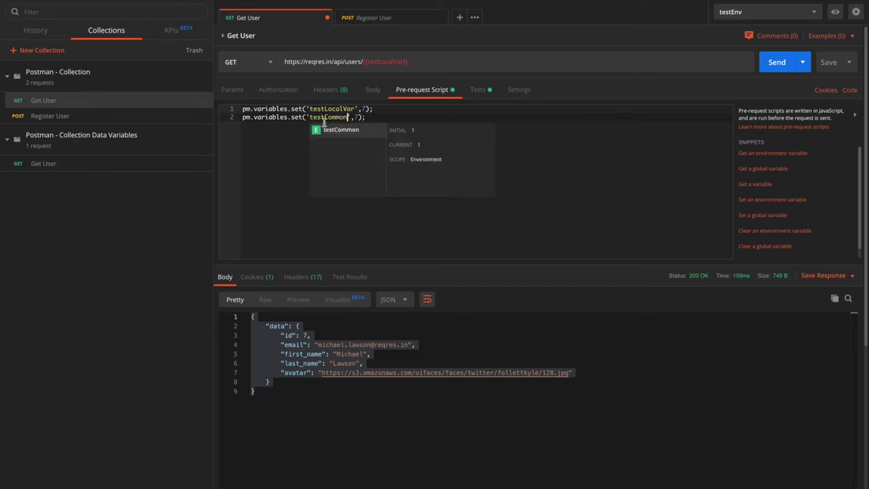
left_click(357, 117)
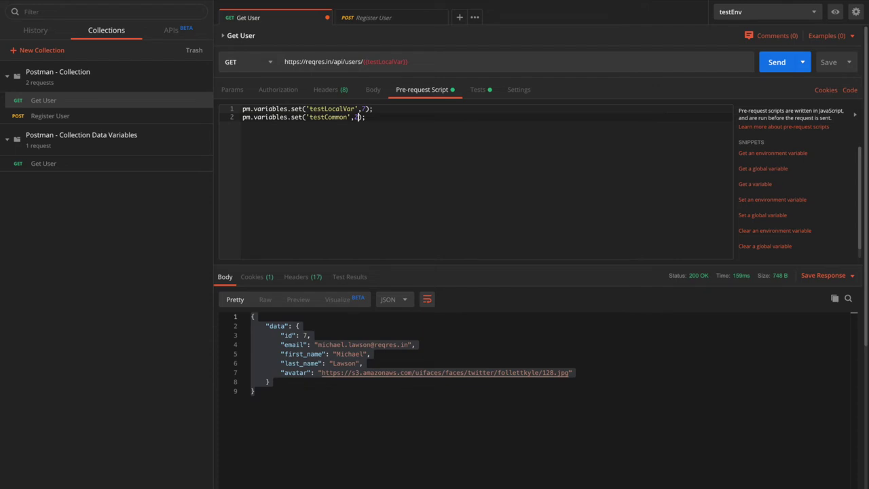
key("ctrl+s")
Replace testLocalVar in the Get User URL with {{testCommon}} and save the request
double_click(387, 62)
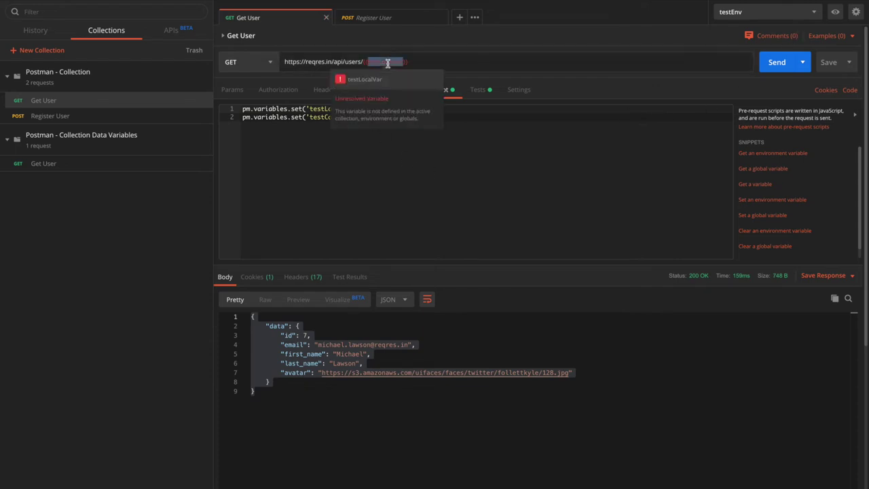
type("testCommon")
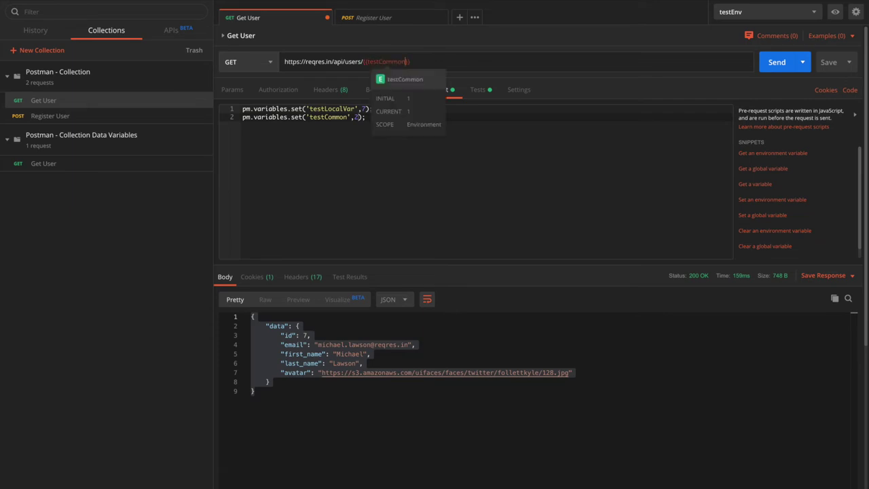
left_click(350, 136)
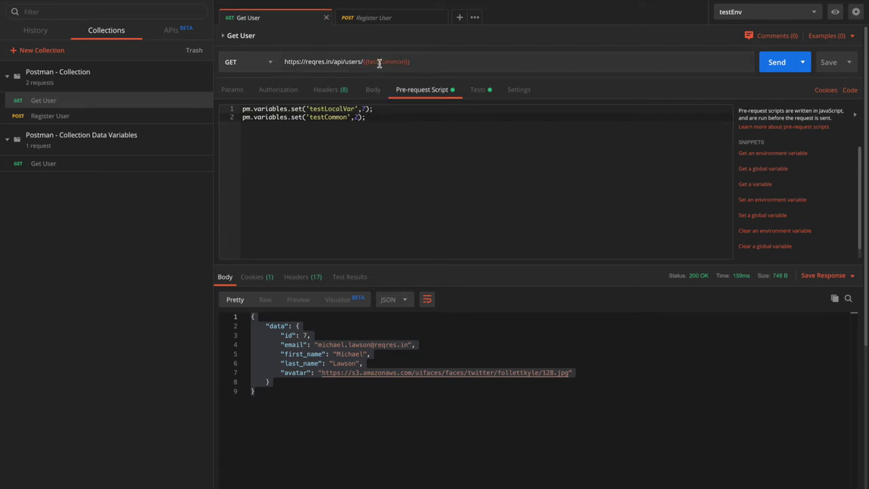
Send the request and examine which testCommon value the response used, comparing the URL variable's environment scope with the pre-request script
mouse_move(380, 62)
left_click(780, 62)
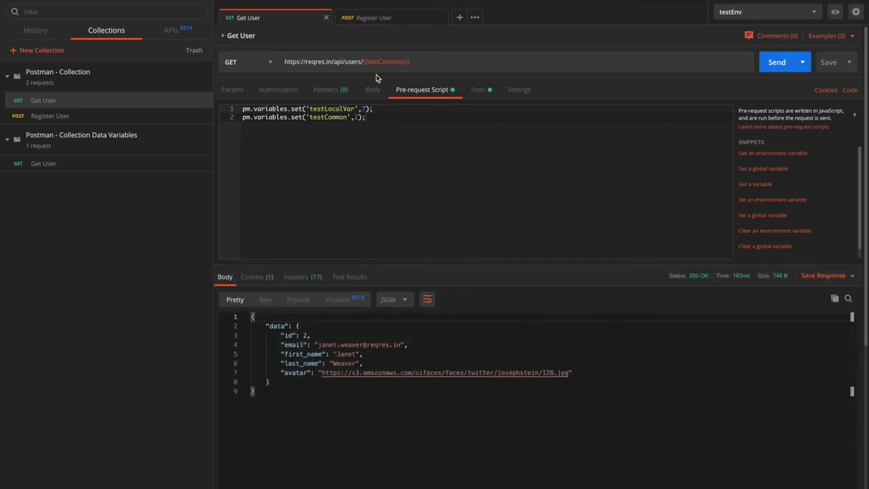
mouse_move(397, 59)
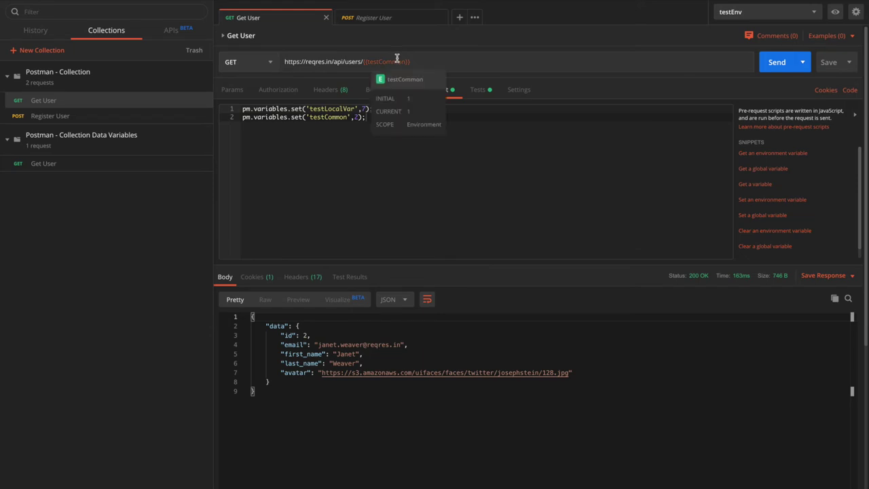
left_click_drag(256, 392, 242, 316)
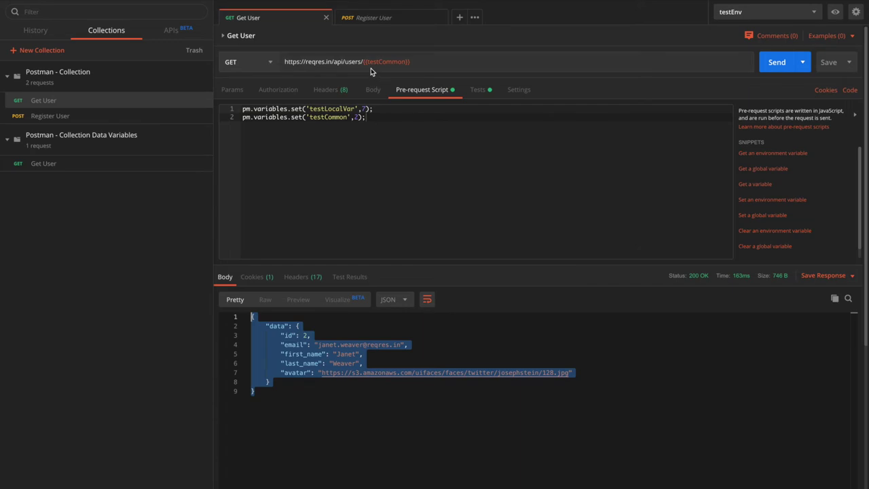
left_click_drag(364, 61, 414, 62)
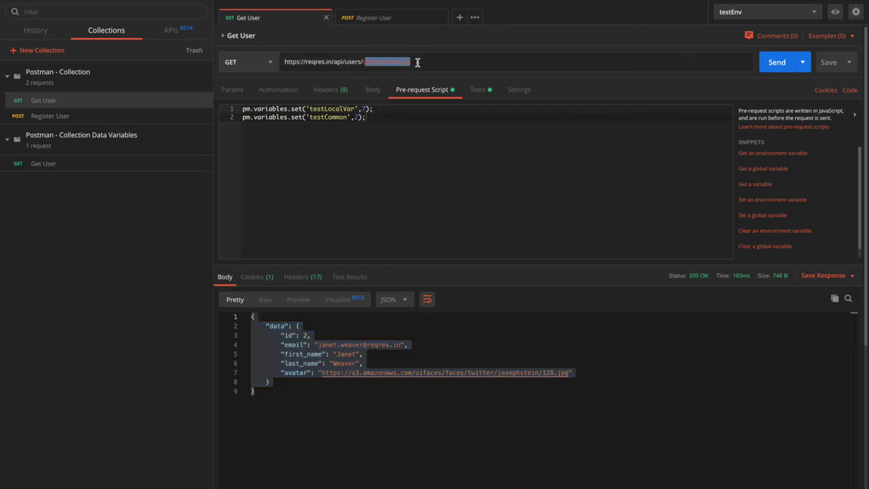
key("ctrl+a")
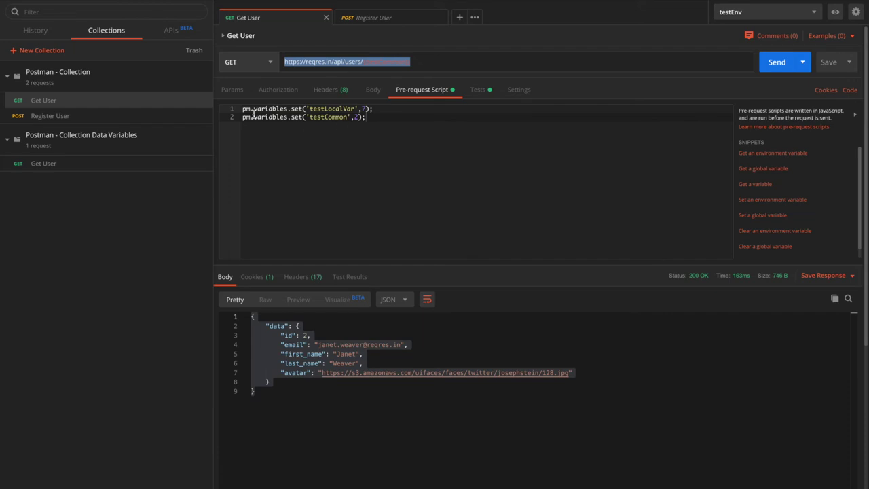
left_click_drag(243, 117, 297, 115)
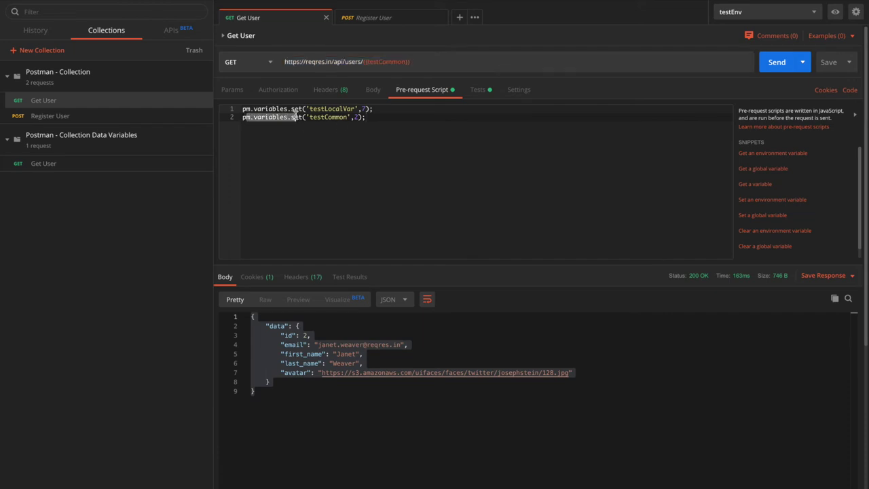
mouse_move(390, 60)
Add a seventh test script line, console.log('test common variable ' + pm.variables.get('testCommon')), and save the request
left_click(478, 89)
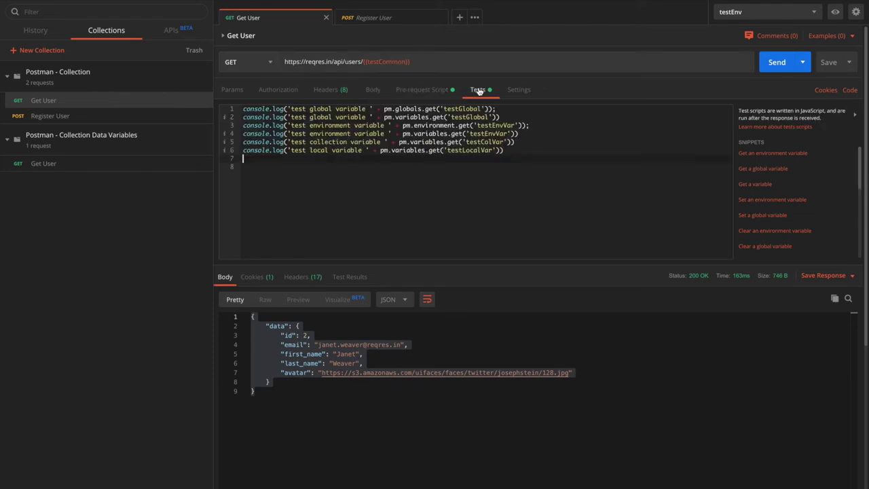
triple_click(345, 154)
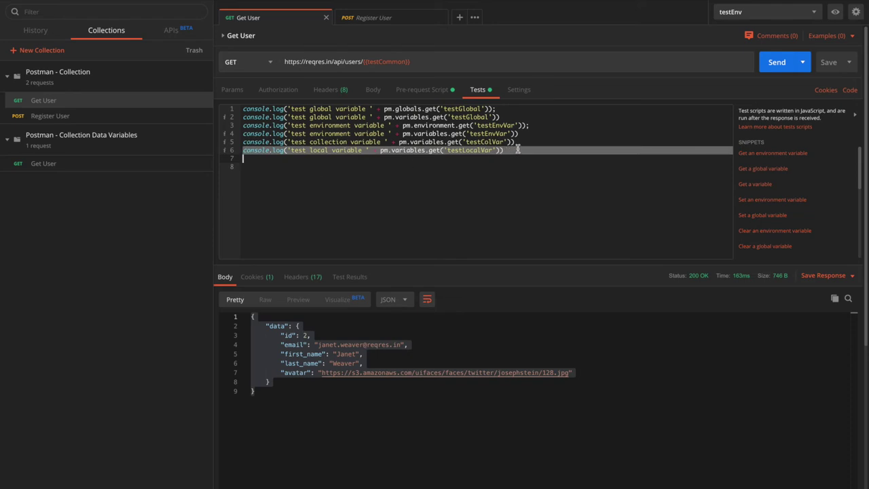
key("ctrl+c")
key("ctrl+v")
double_click(323, 159)
type("common")
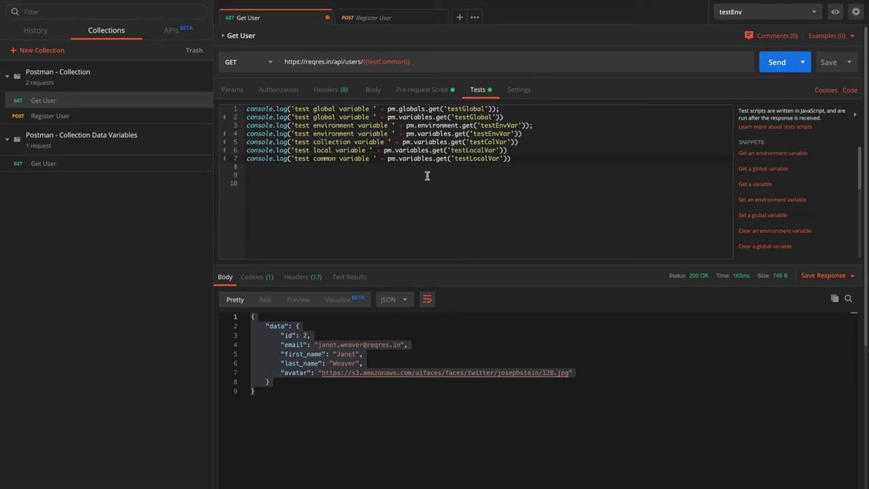
double_click(460, 158)
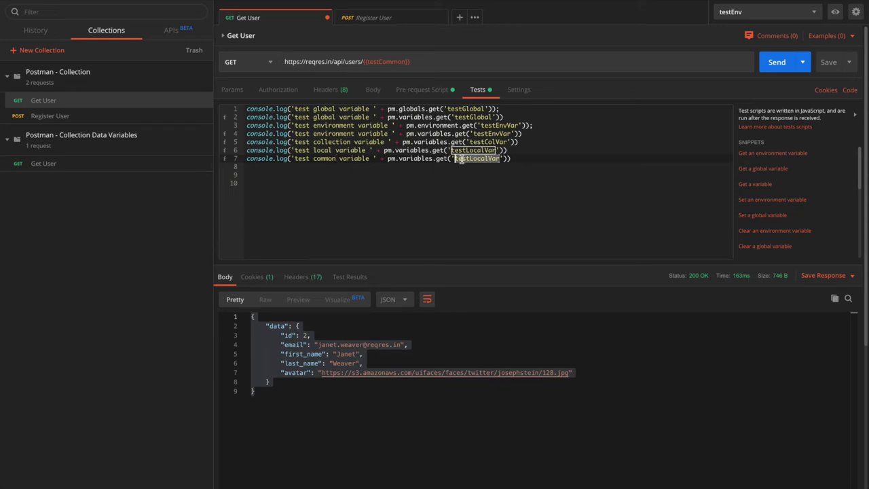
type("testCommon")
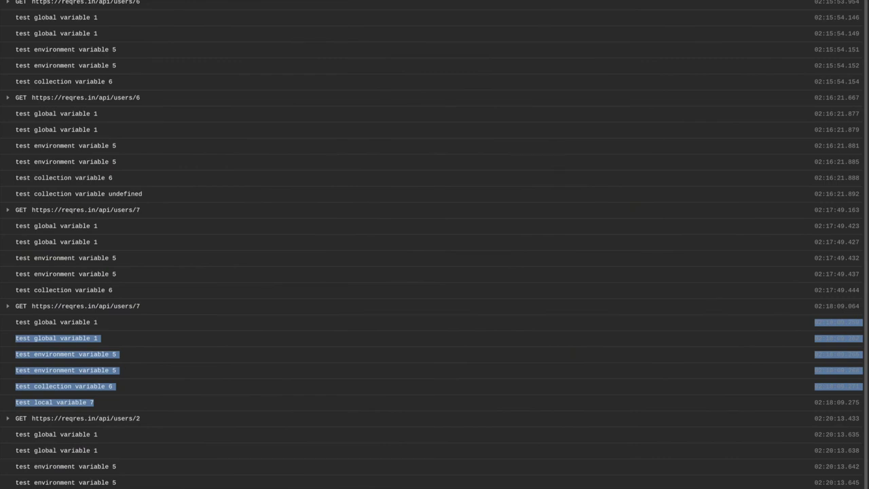
Send the Get User request and check the common variable's line in the console output
left_click(806, 22)
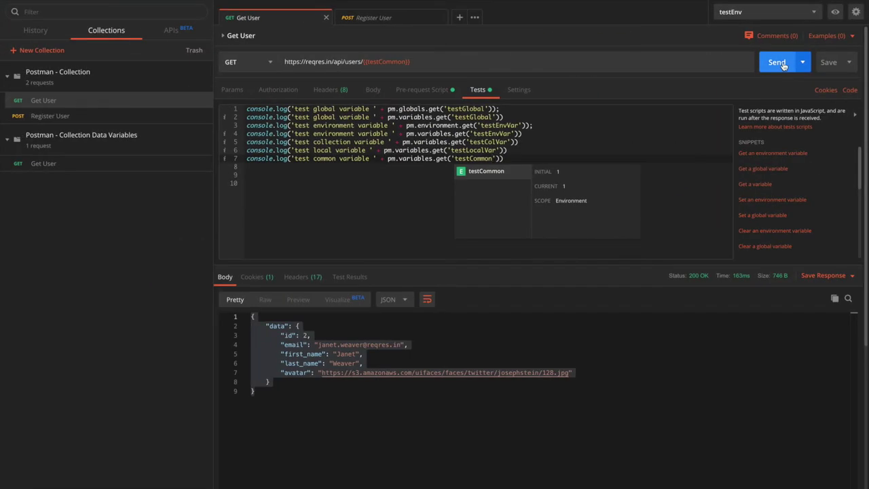
left_click(783, 63)
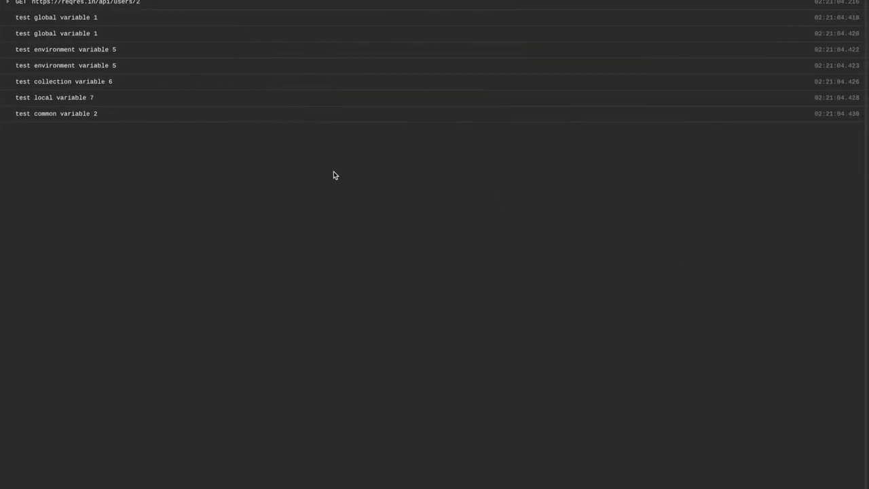
left_click_drag(138, 111, 157, 8)
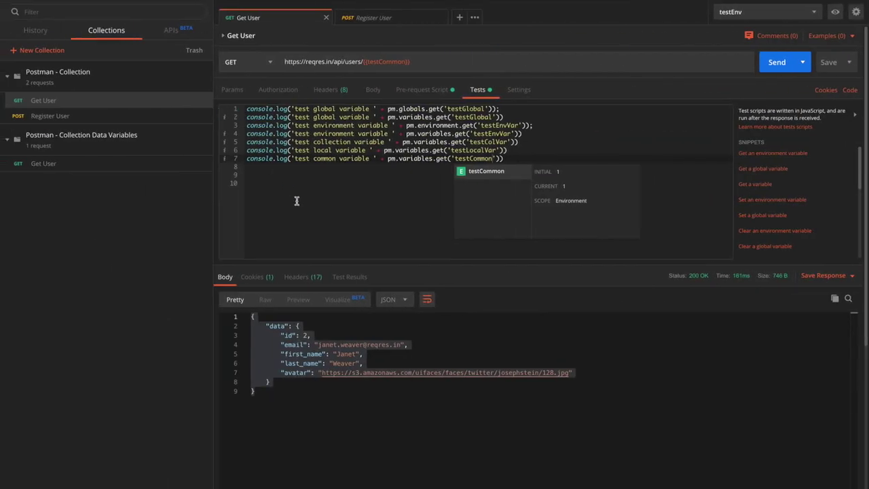
Remove one empty line below the common variable's console.log line in the Get User test script
left_click(296, 200)
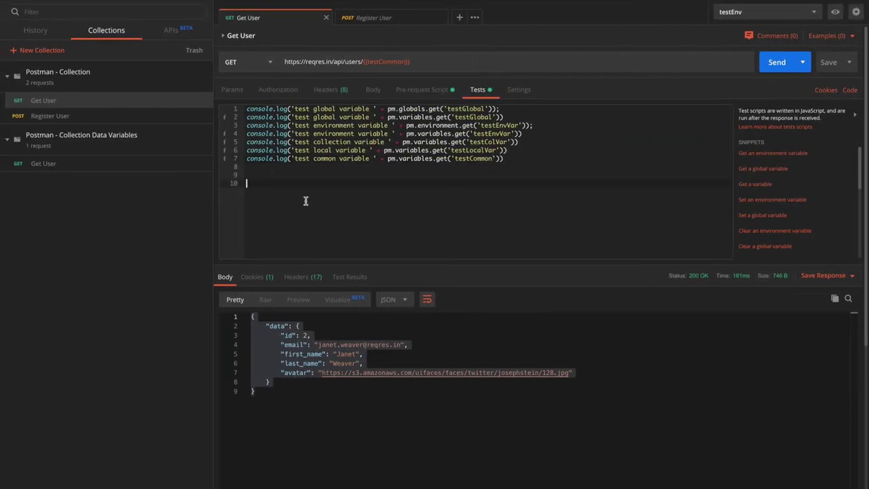
left_click(440, 158)
triple_click(440, 158)
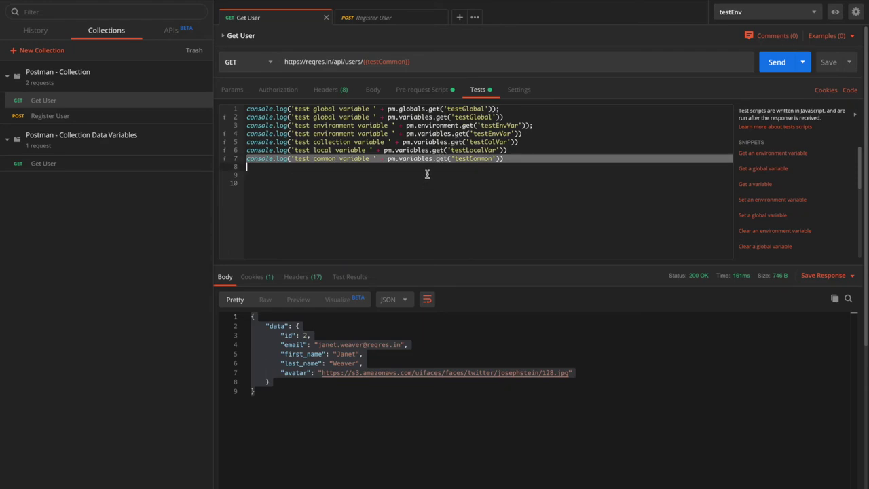
left_click(427, 174)
key("BackSpace")
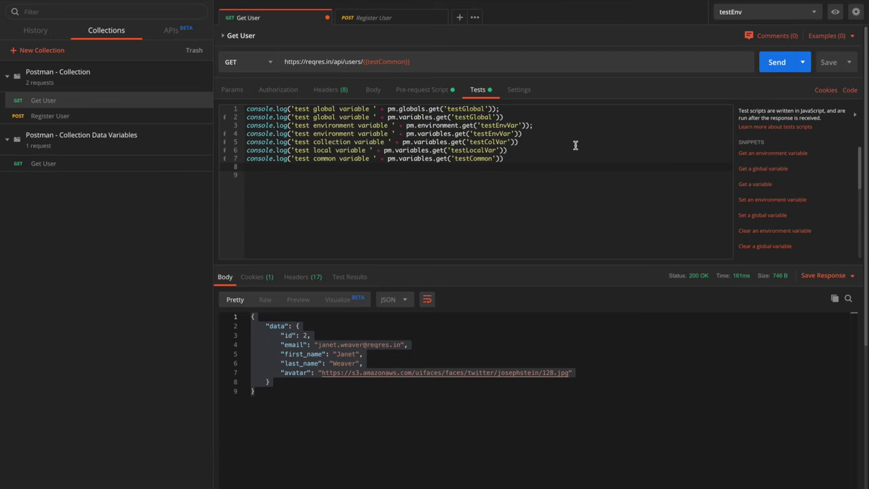
Add a global variable testCommon with initial and current value 3, and save the globals
left_click(835, 11)
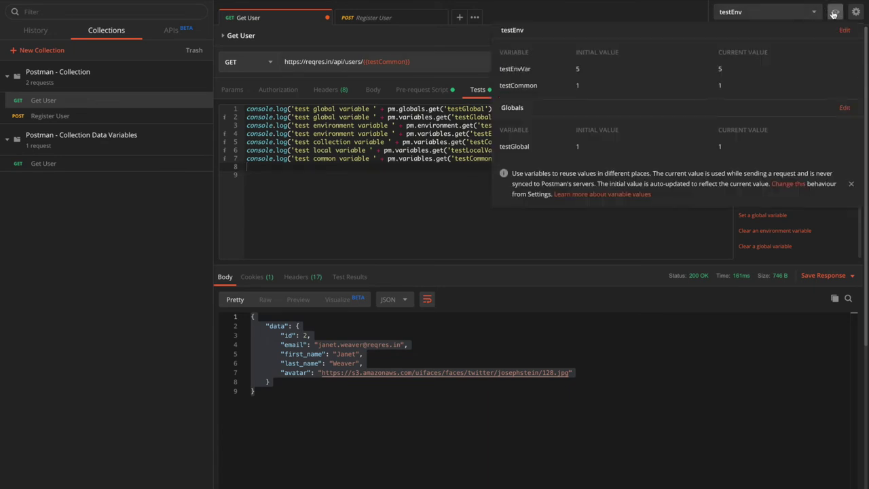
left_click(845, 109)
left_click(313, 173)
type("testCommon")
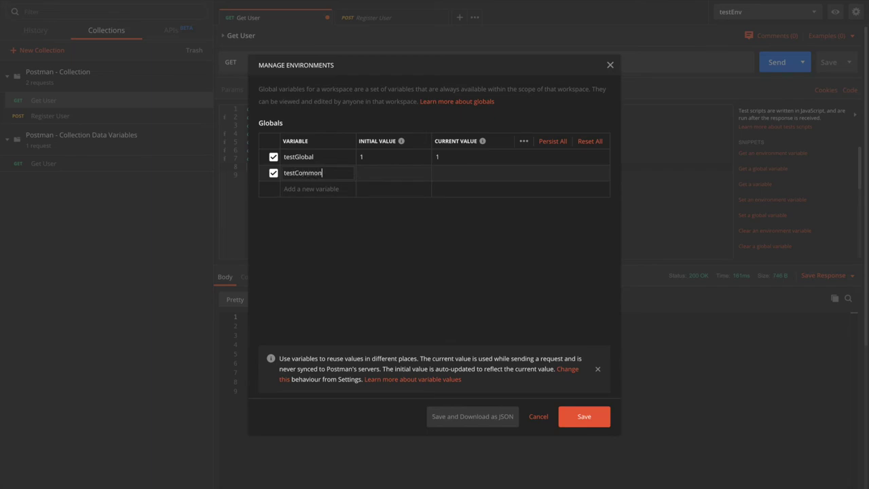
left_click(370, 171)
type("3")
left_click(450, 173)
type("3")
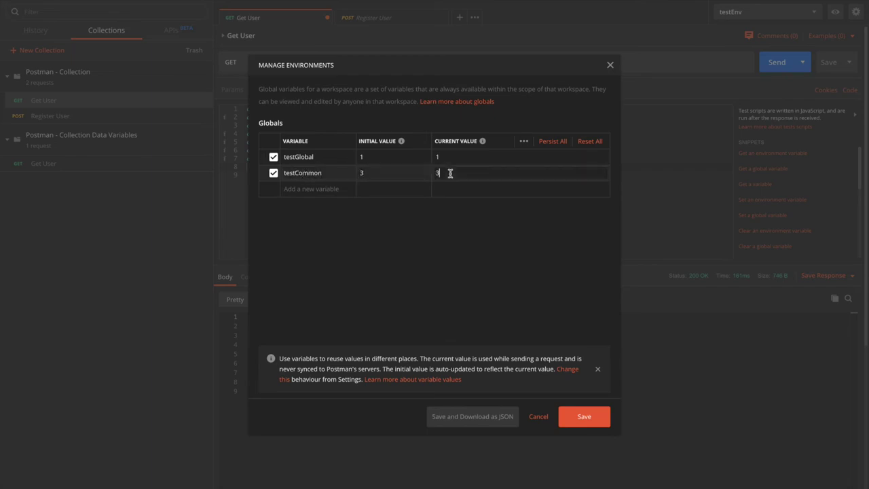
left_click(584, 417)
left_click(610, 66)
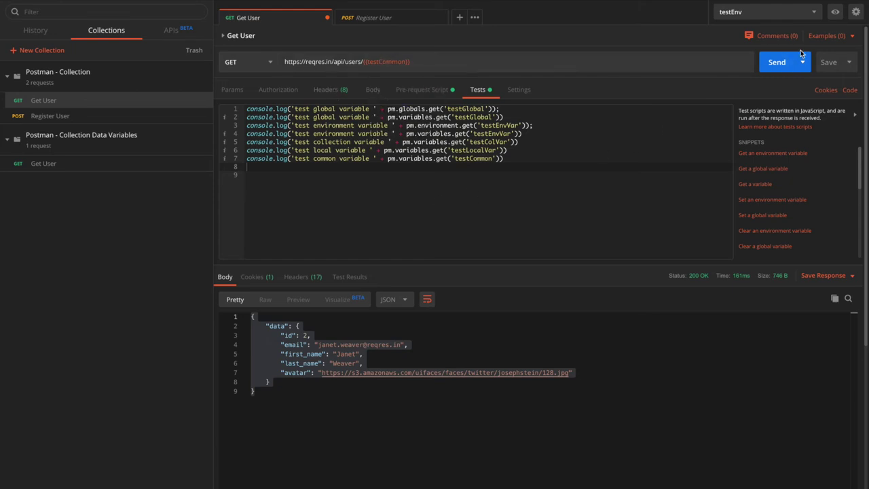
Send the Get User request and examine which testCommon value the response used
left_click(778, 62)
left_click(269, 386)
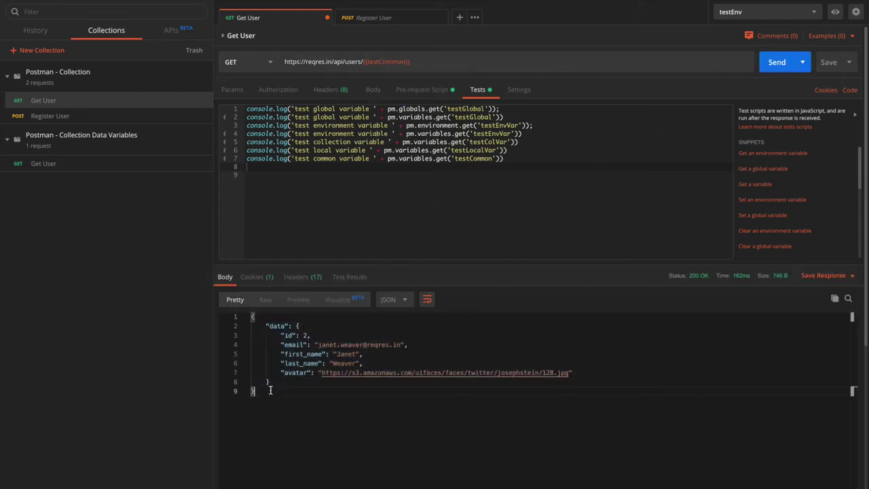
key("ctrl+a")
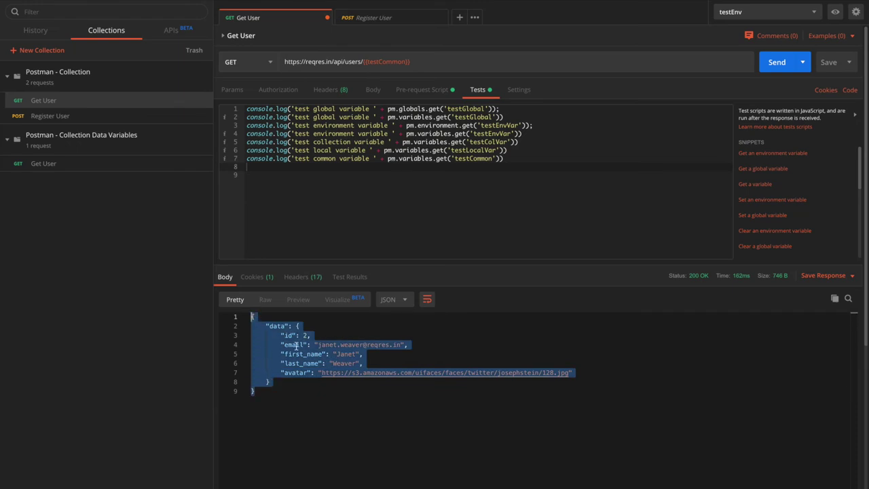
Delete the line pm.variables.set('testCommon',2); and its leftover empty line from the Get User pre-request script
left_click(419, 91)
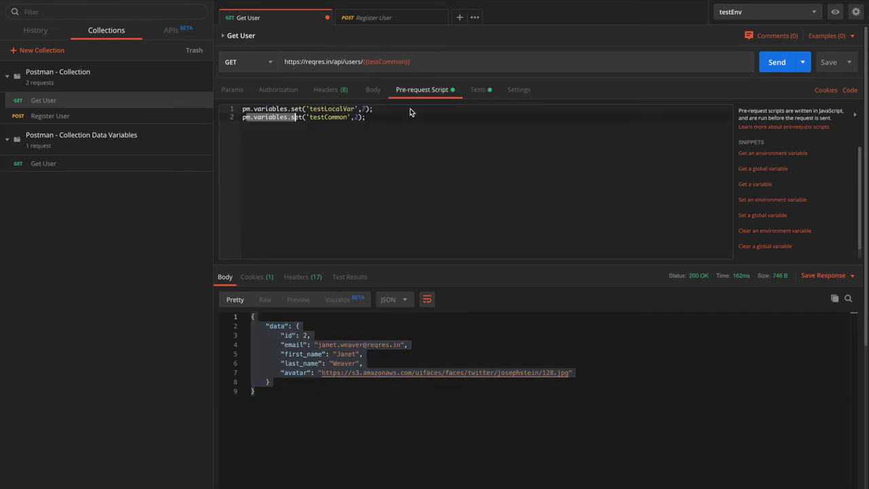
left_click(409, 117)
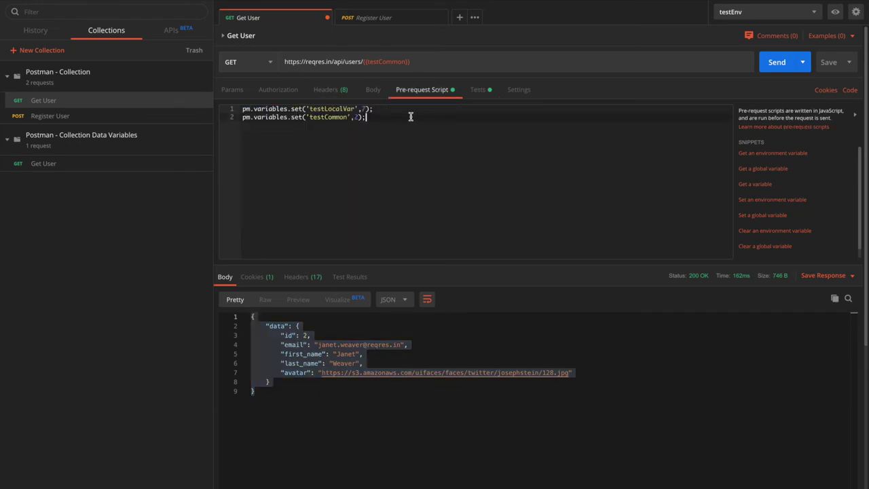
triple_click(329, 117)
key("BackSpace")
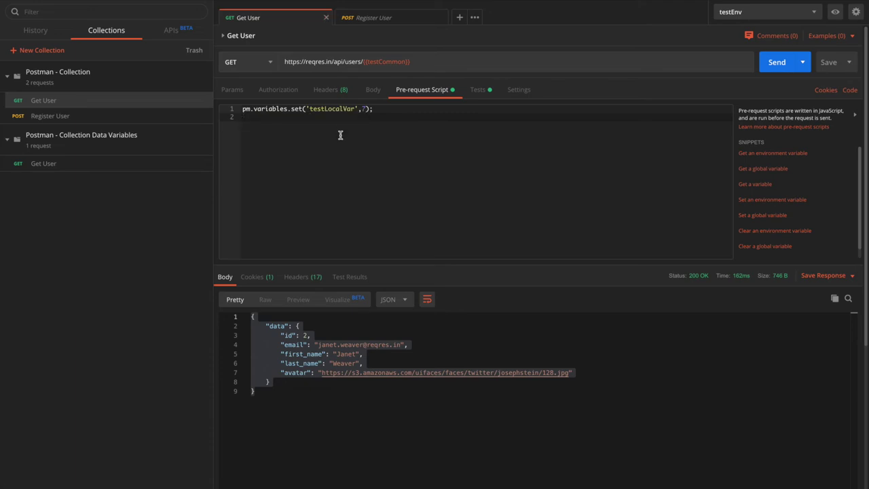
key("BackSpace")
Send the request and compare the returned user id with testCommon's environment and global values
left_click(833, 13)
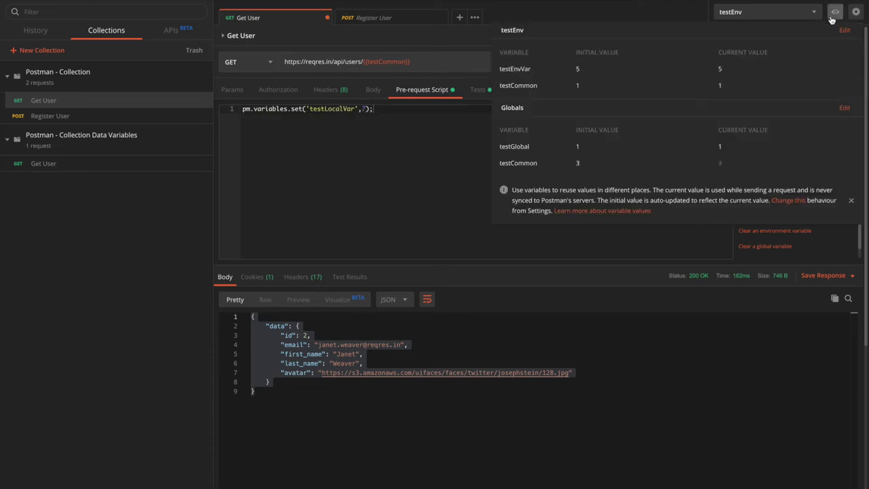
left_click(437, 156)
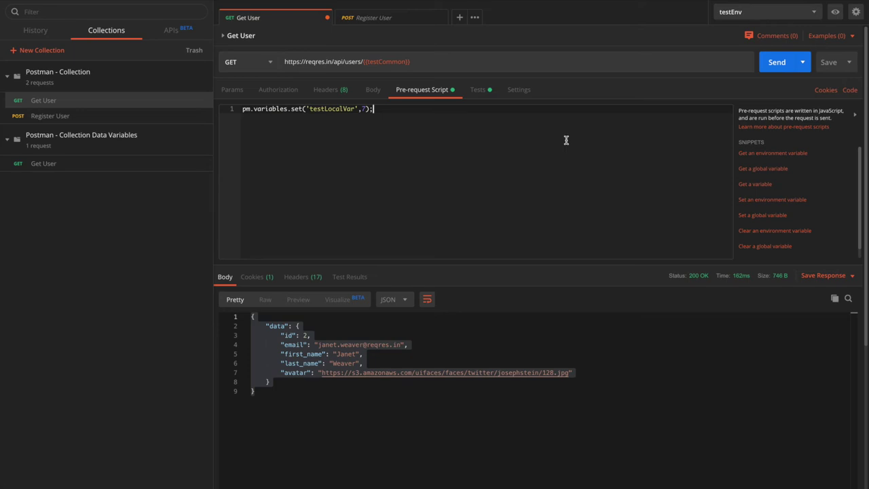
left_click(776, 62)
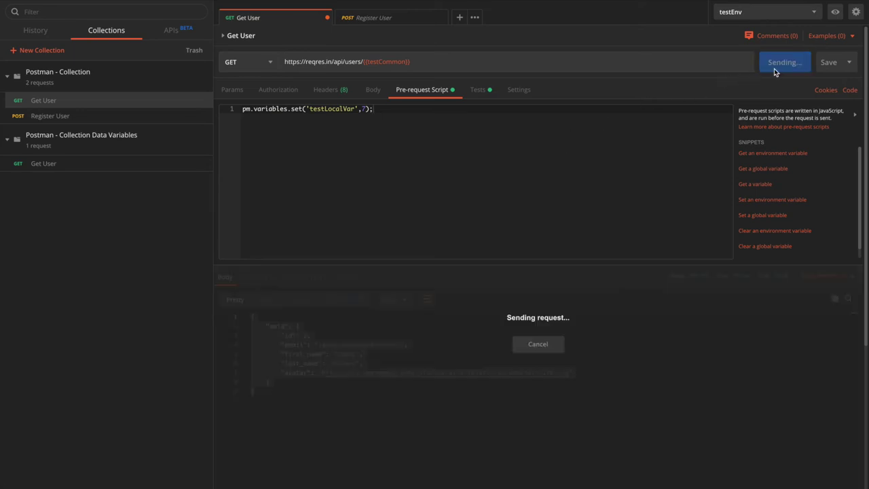
left_click_drag(275, 392, 258, 316)
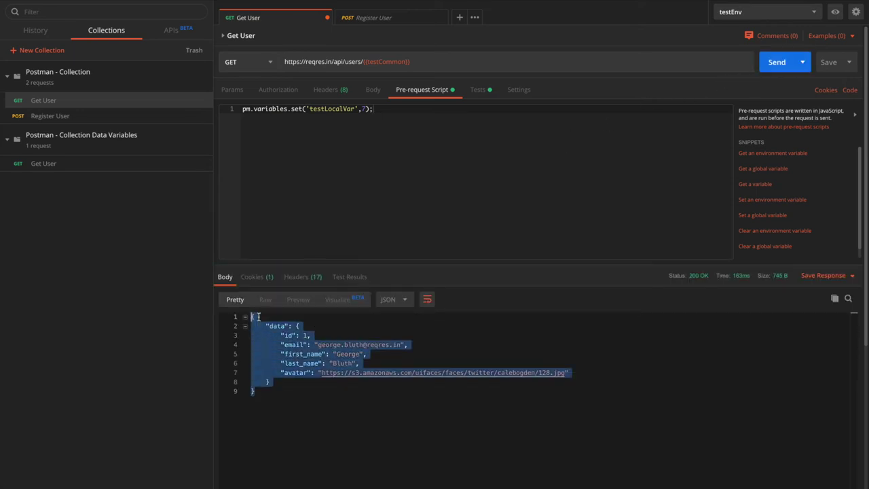
left_click(835, 13)
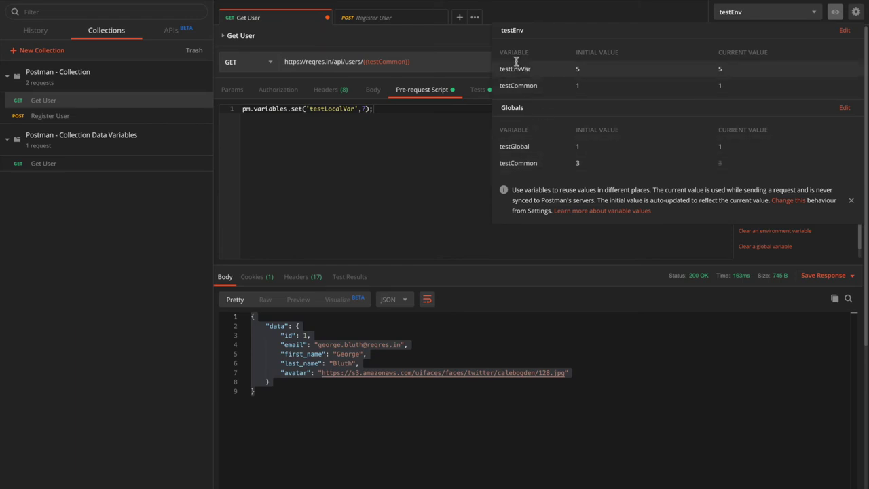
left_click(428, 175)
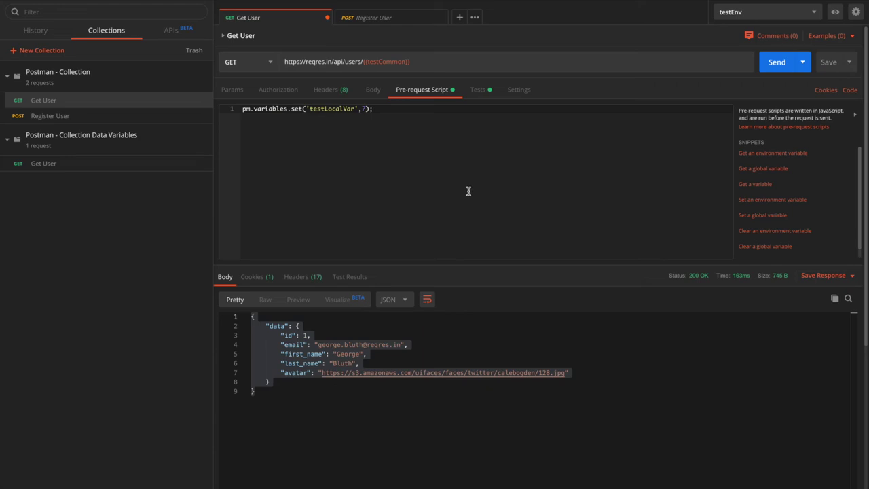
Add variable testCommon with initial value 8 to the Postman - Collection collection, and send the Get User request to examine its response
left_click(206, 84)
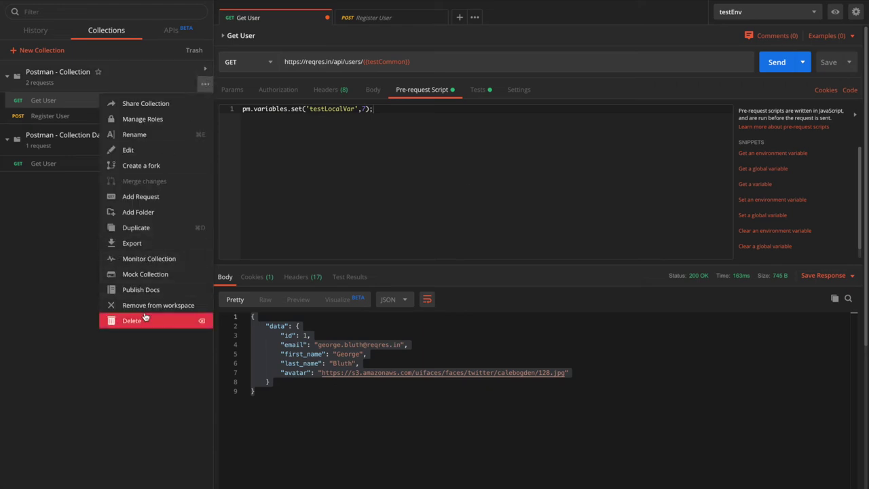
left_click(170, 150)
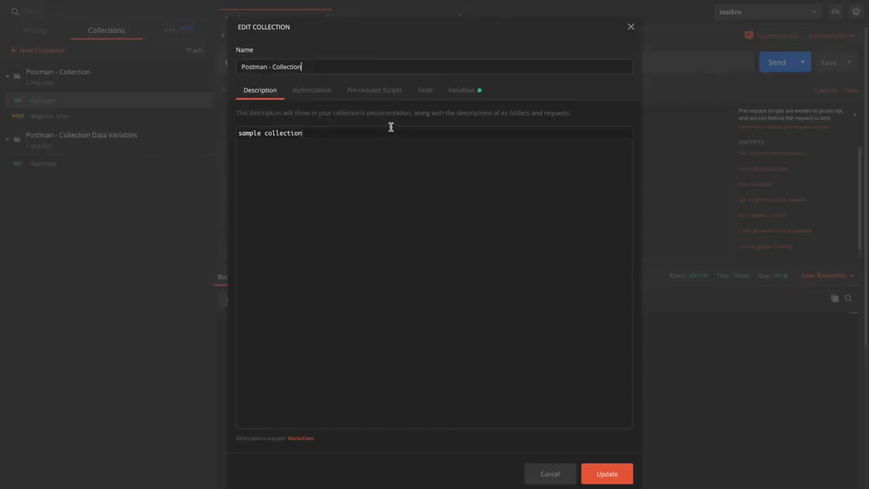
left_click(461, 90)
left_click(297, 166)
type("testCommon")
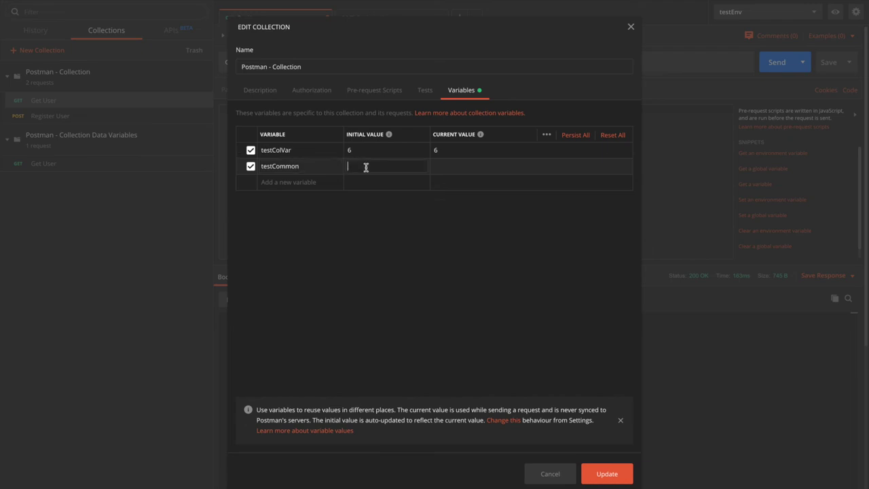
type("8")
left_click(601, 471)
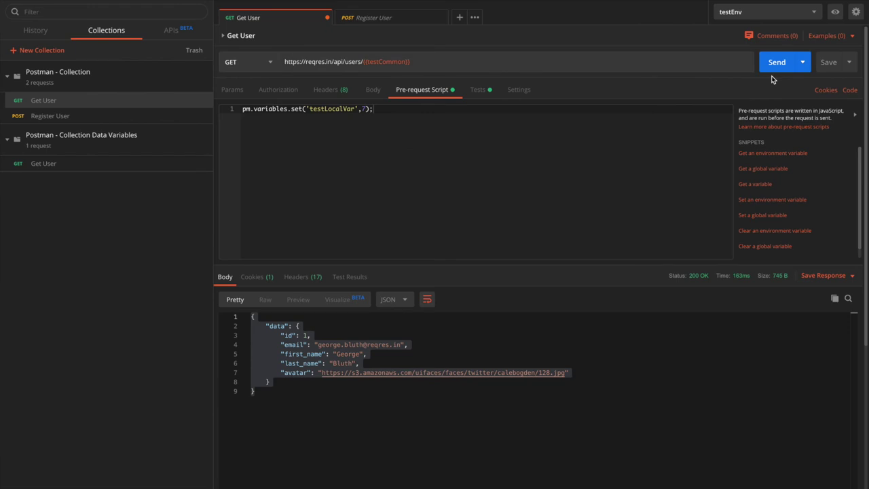
left_click(776, 65)
left_click_drag(264, 401, 250, 316)
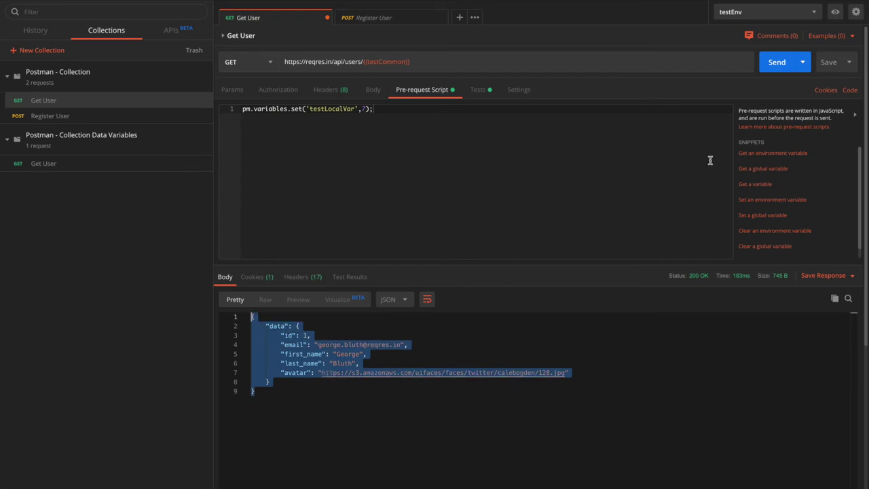
Delete testCommon from the testEnv environment, and send the Get User request to examine which scope the response used
left_click(817, 14)
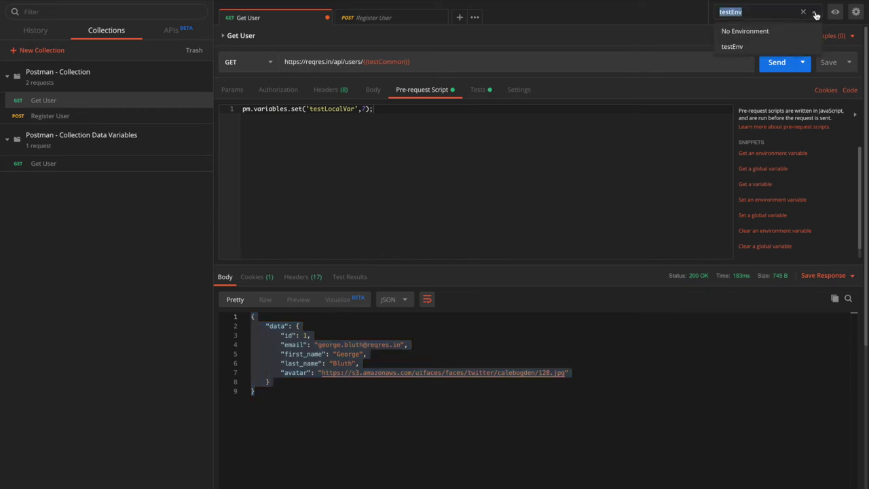
left_click(835, 12)
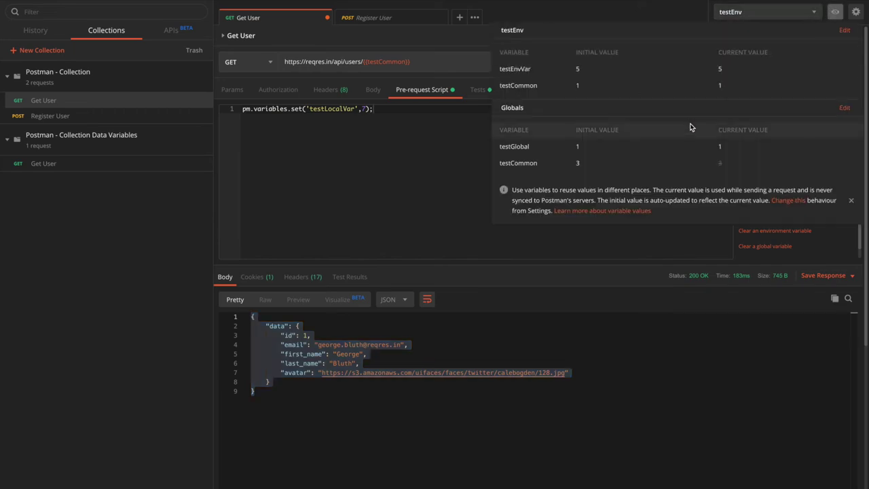
left_click(844, 31)
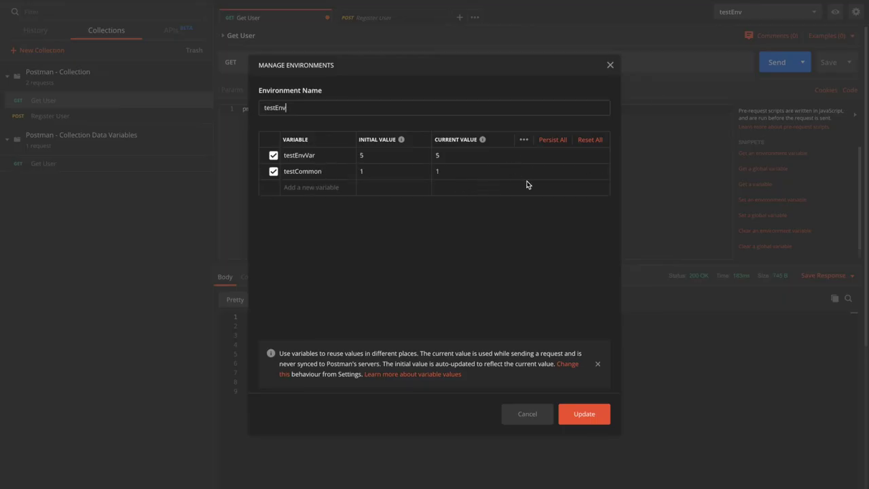
left_click(589, 171)
left_click(578, 414)
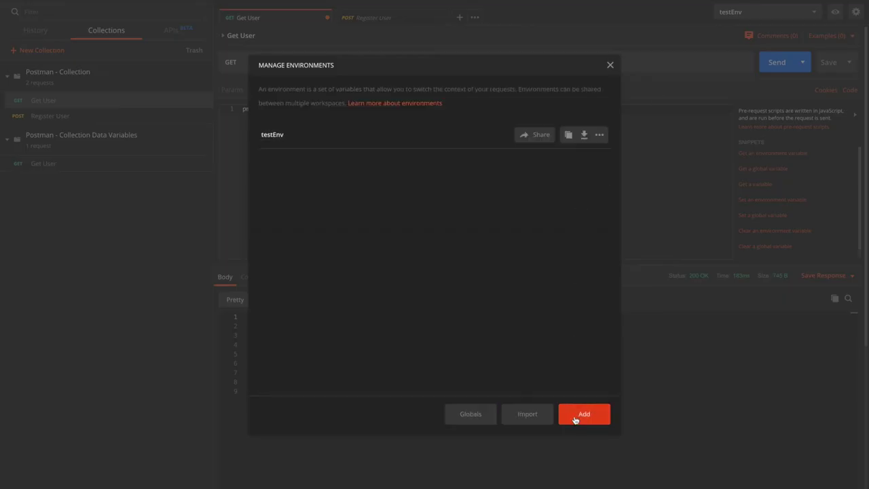
left_click(610, 66)
left_click(776, 71)
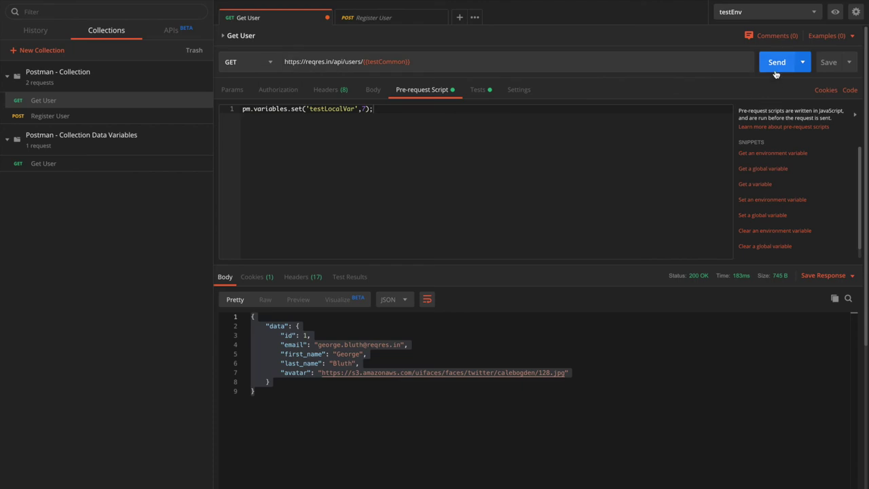
left_click_drag(264, 392, 250, 317)
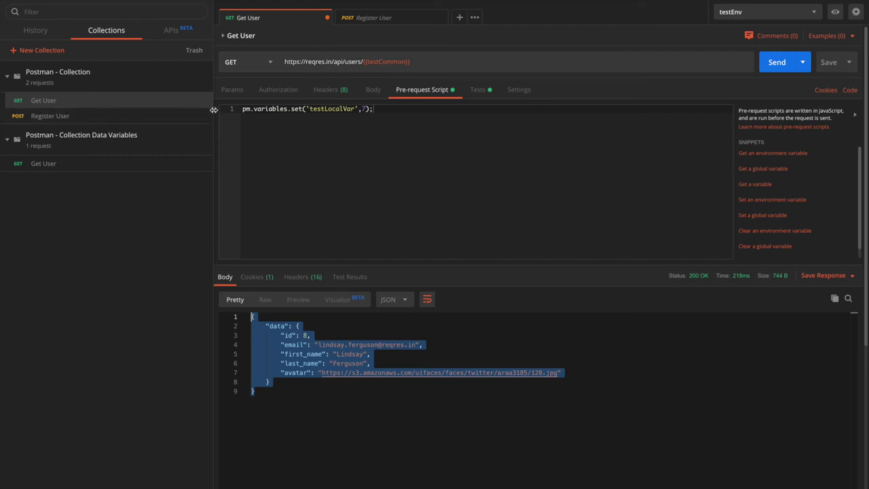
Delete the testCommon variable from the Postman - Collection collection and update the collection
left_click(205, 84)
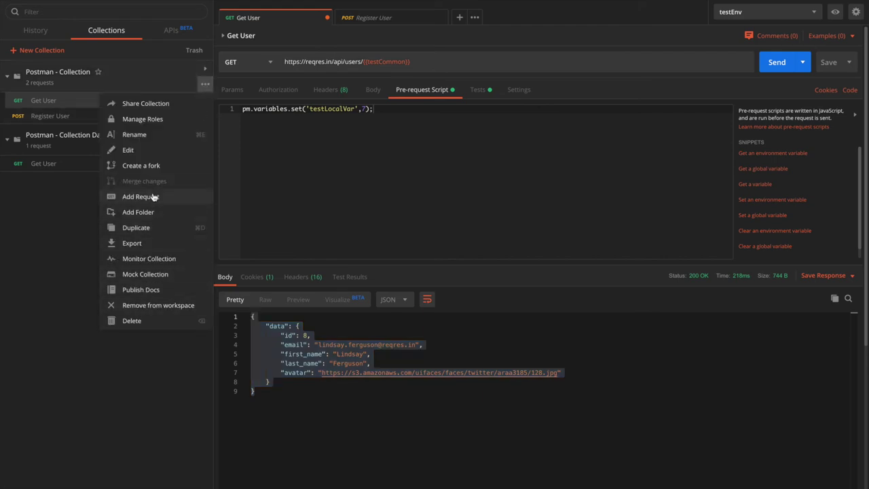
left_click(152, 150)
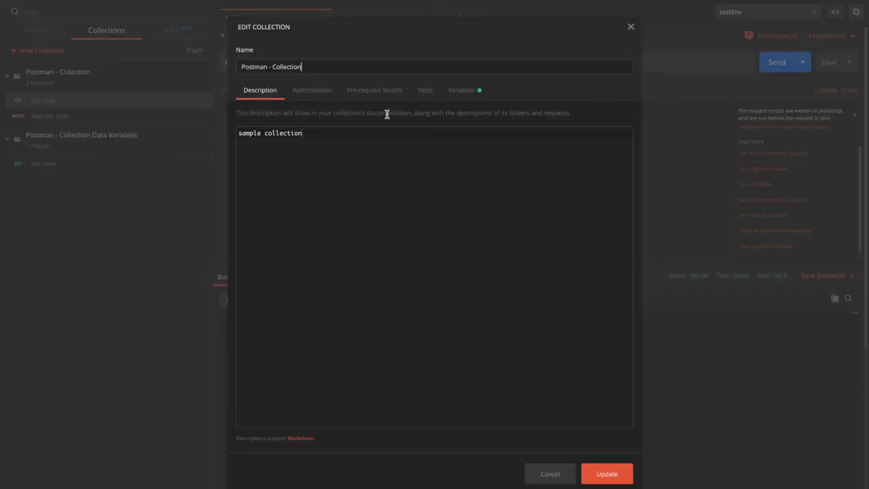
left_click(461, 93)
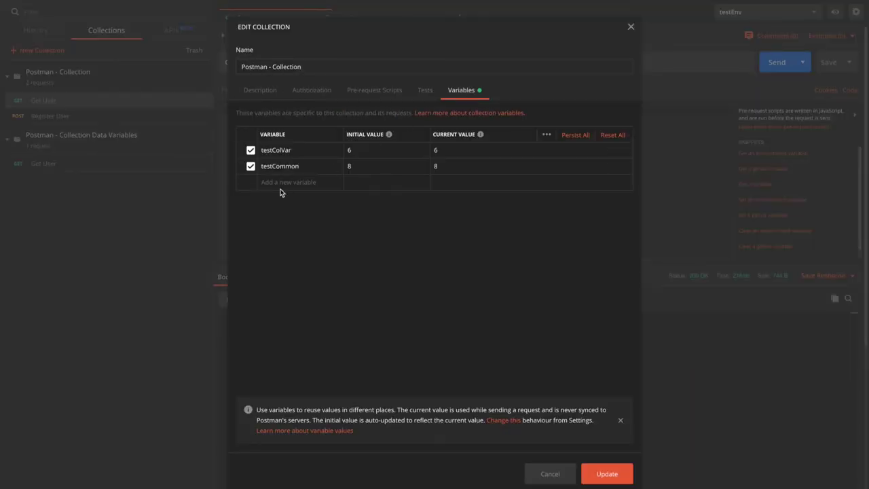
left_click(609, 167)
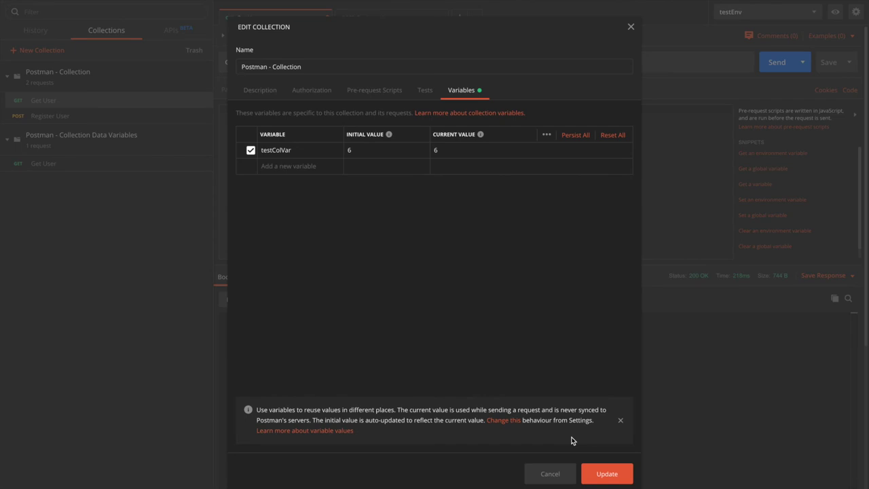
left_click(602, 475)
Send the Get User request and compare the returned user id with the global testCommon value
left_click(778, 63)
left_click(835, 13)
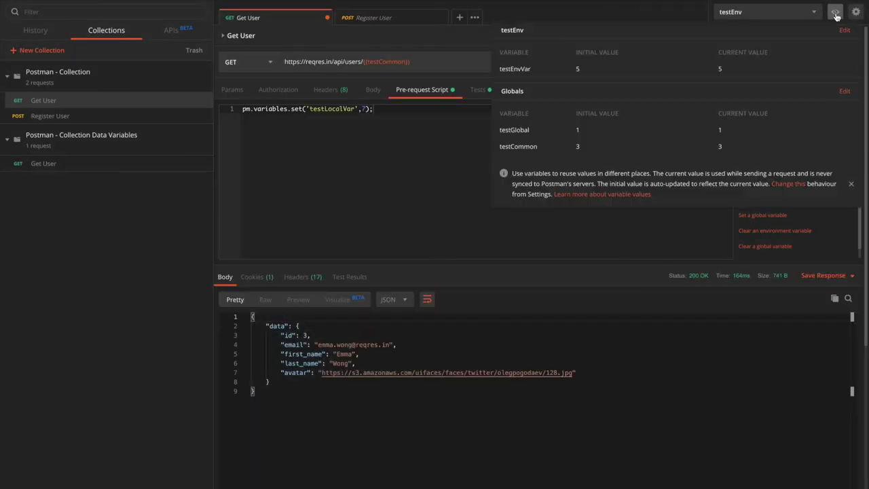
left_click_drag(590, 147, 501, 152)
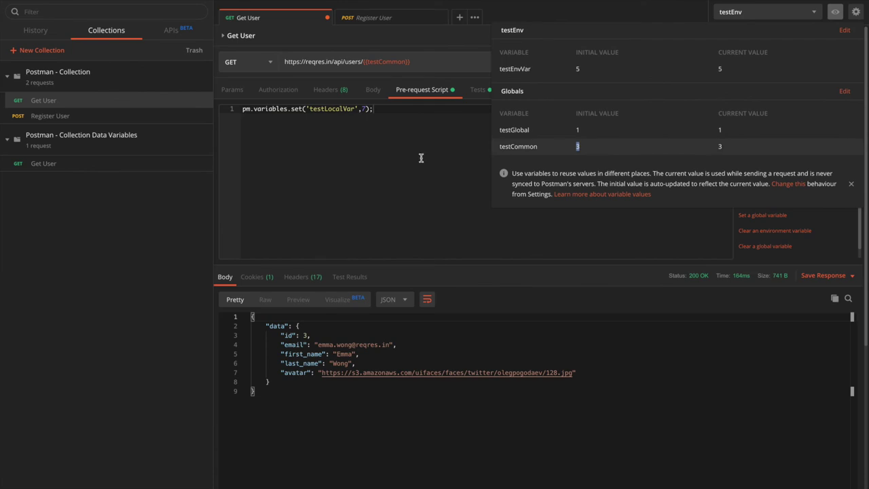
Open the Get User request in Postman - Collection Data Variables and examine the testDataVar variable in its URL
left_click(376, 143)
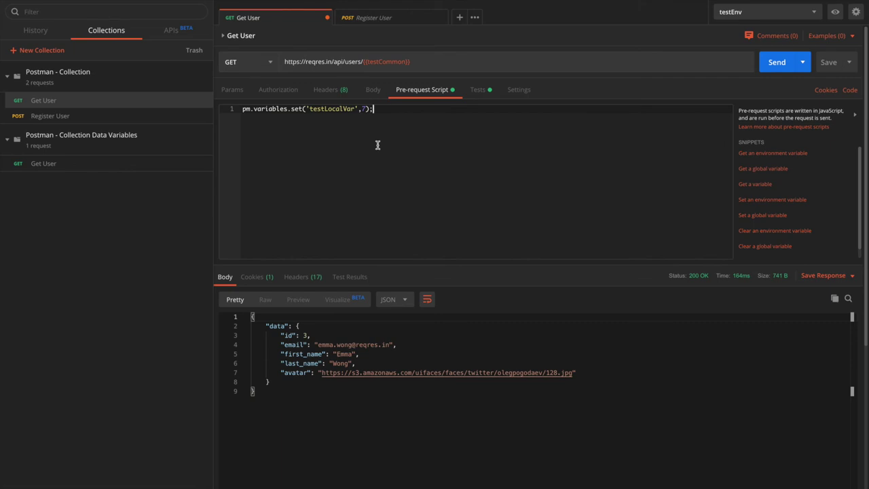
mouse_move(197, 154)
left_click(75, 167)
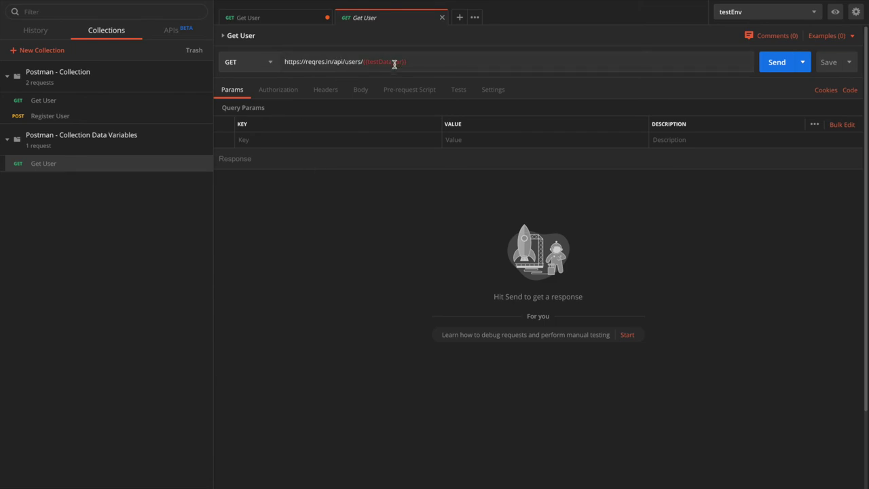
mouse_move(394, 64)
left_click_drag(364, 62, 408, 62)
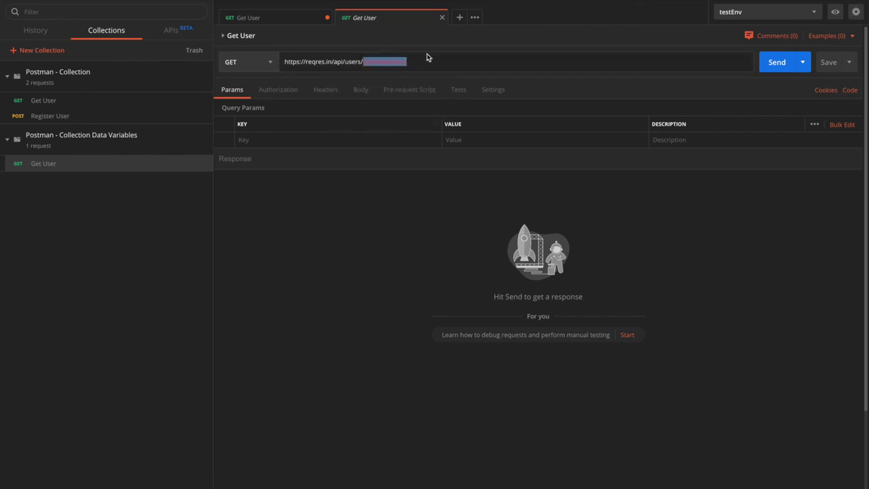
left_click(377, 196)
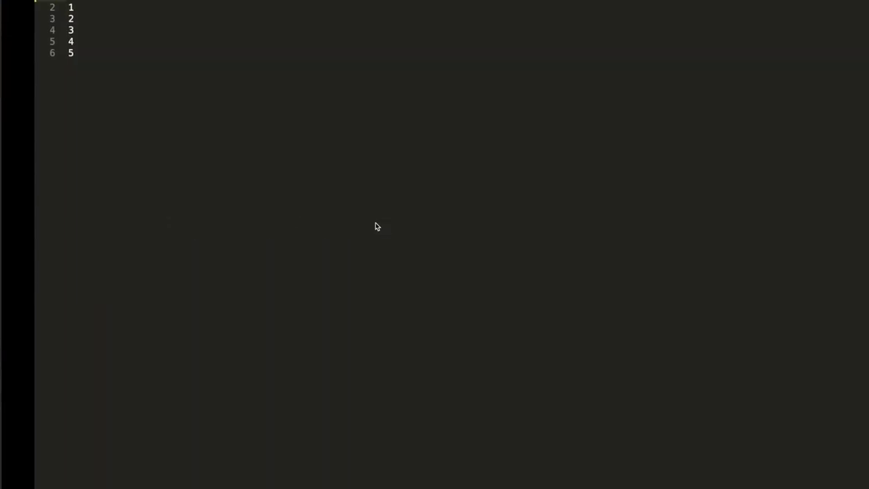
Highlight all the values in the data file in the text editor to examine them, and return to Postman
left_click_drag(46, 50, 68, 2)
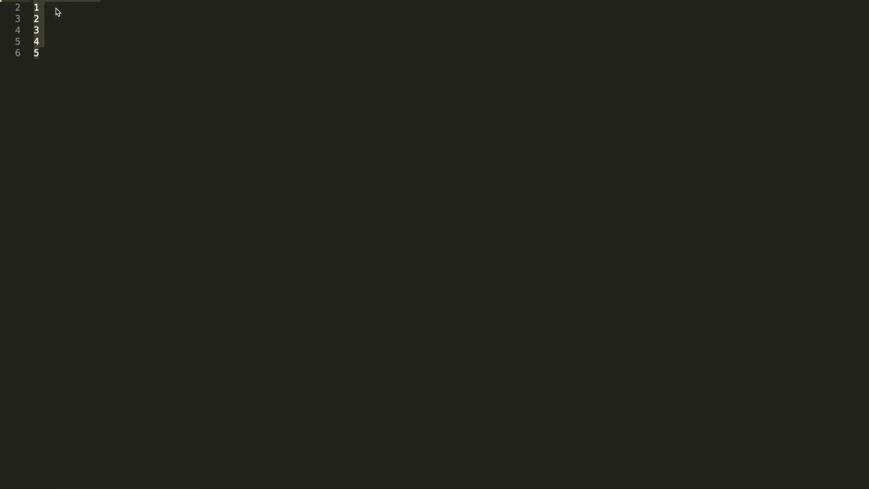
key("Left")
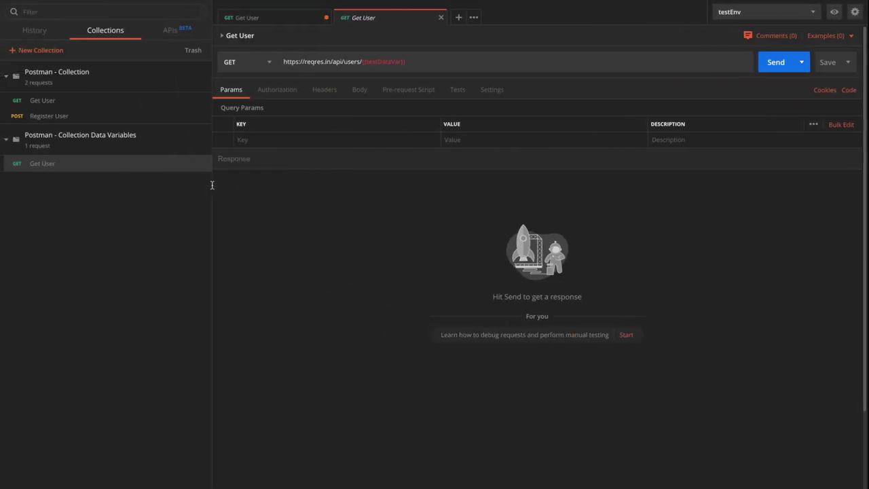
Run the Postman - Collection Data Variables collection in the testEnv environment with testData.csv as the data file
left_click(203, 135)
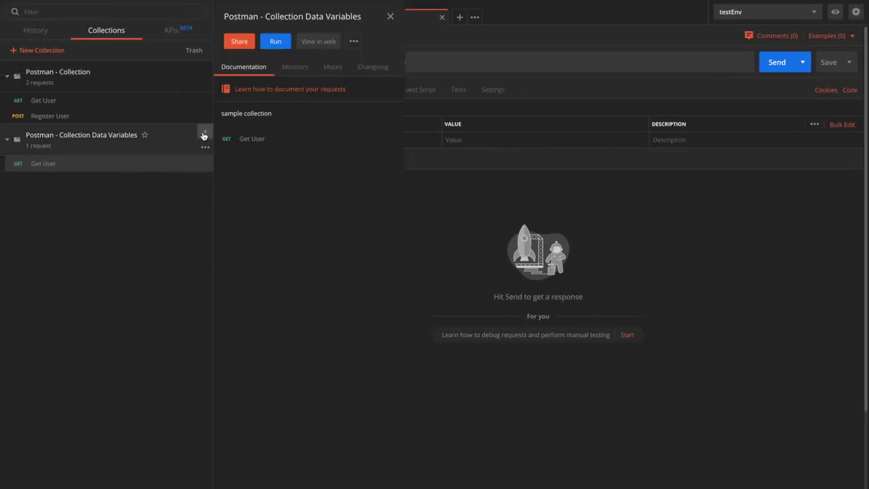
left_click(275, 45)
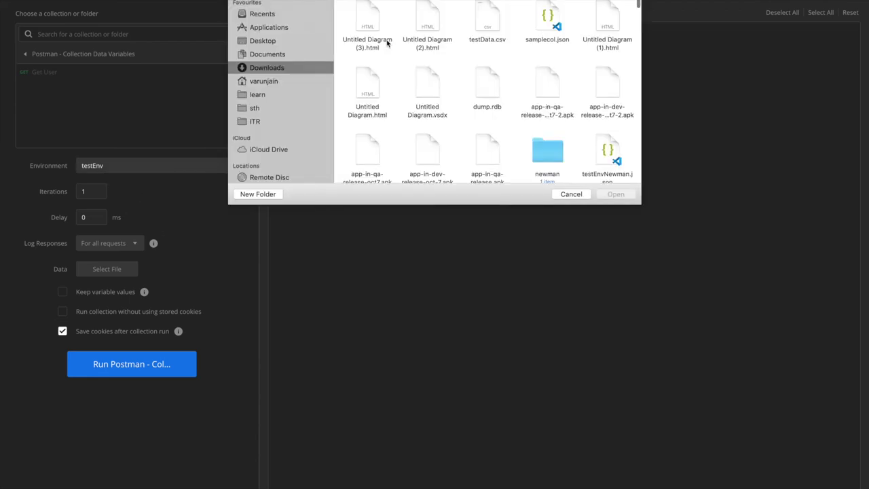
scroll(514, 62, "down", 1)
scroll(514, 62, "up", 1)
type("testda")
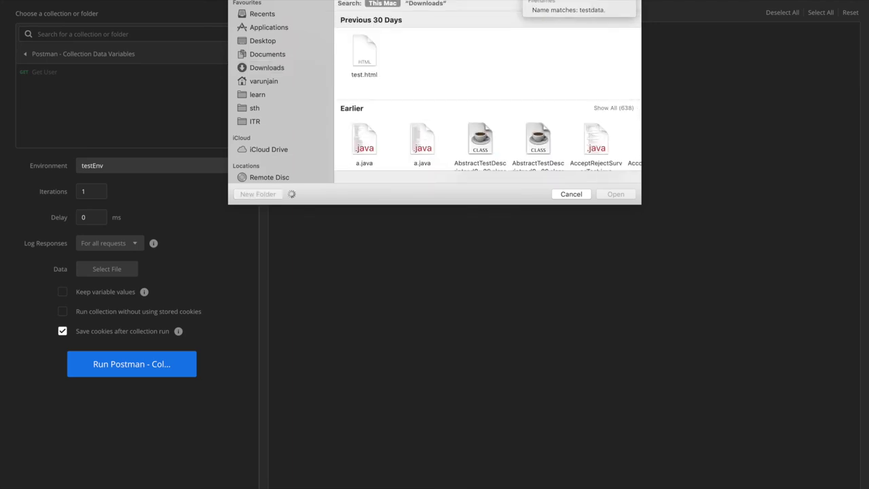
type("ta.csv")
left_click(365, 59)
key("Return")
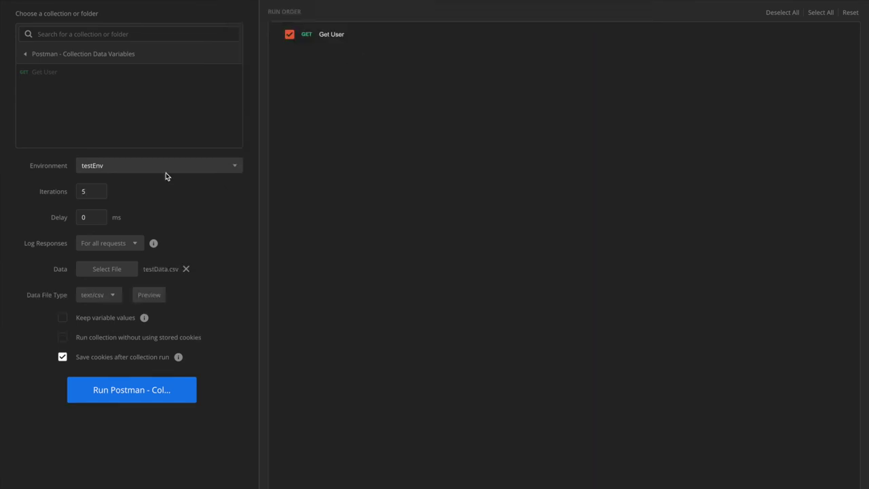
left_click(117, 391)
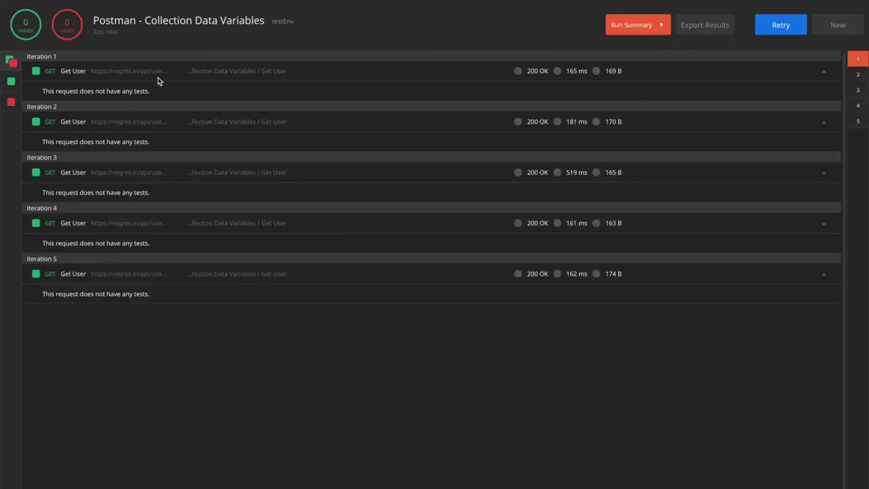
Examine the request URLs sent by Get User in iterations 1, 2 and 5 of the collection run
left_click(69, 70)
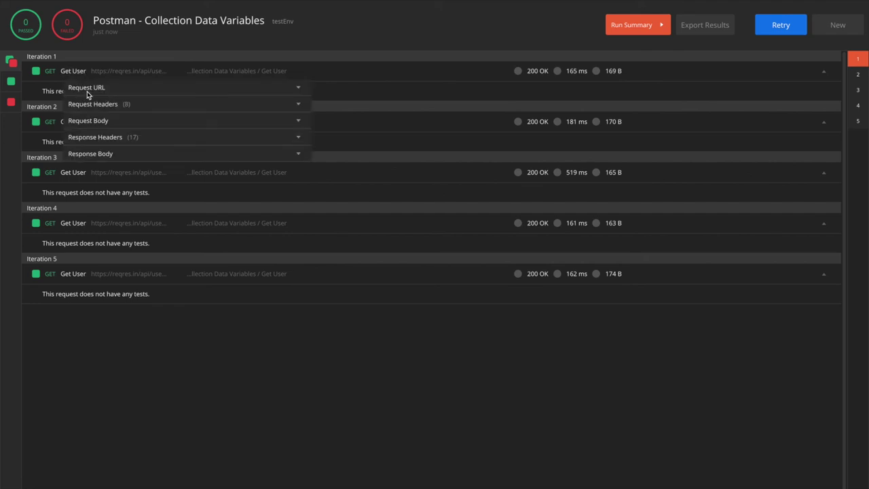
left_click(87, 90)
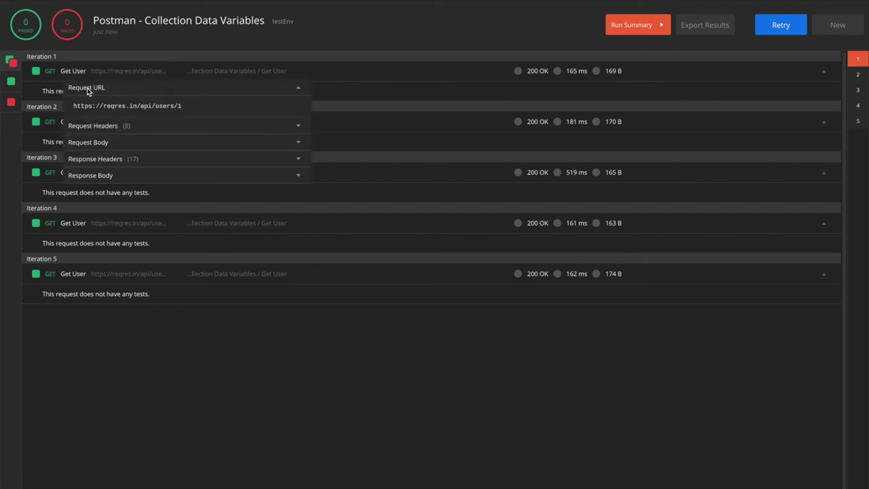
left_click(57, 109)
left_click(73, 122)
left_click(85, 139)
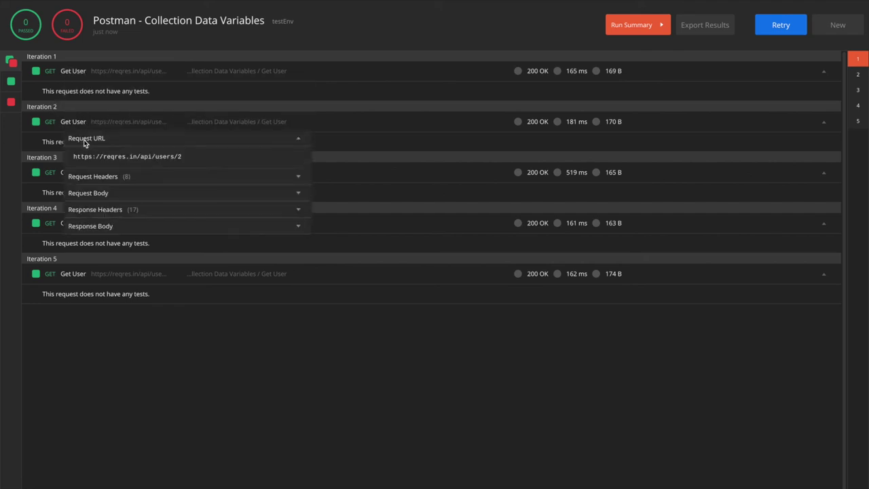
left_click(84, 139)
left_click(67, 271)
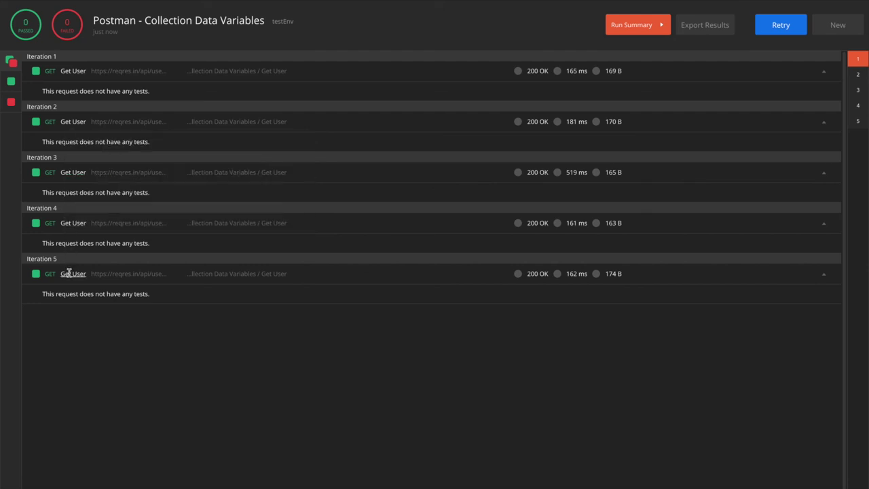
left_click(72, 275)
left_click(86, 291)
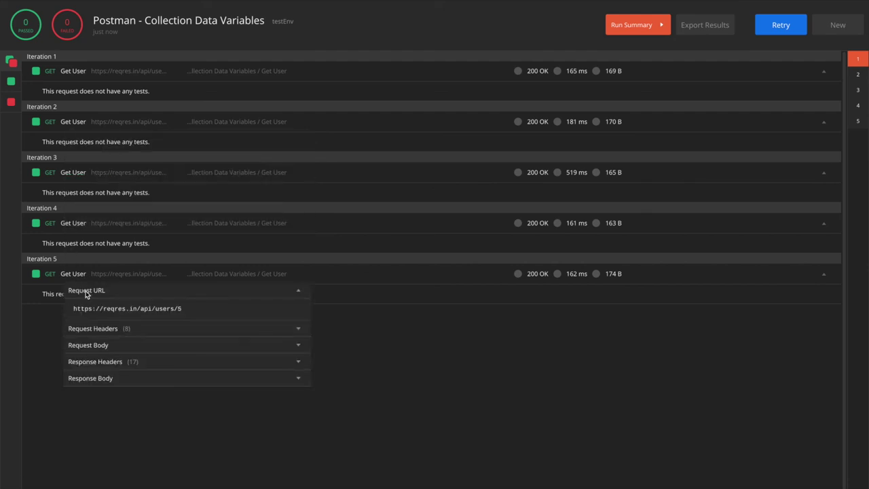
left_click(86, 291)
Close the collection's details, and switch to the text editor to review the data file's values against the request variable
key("ctrl+Left")
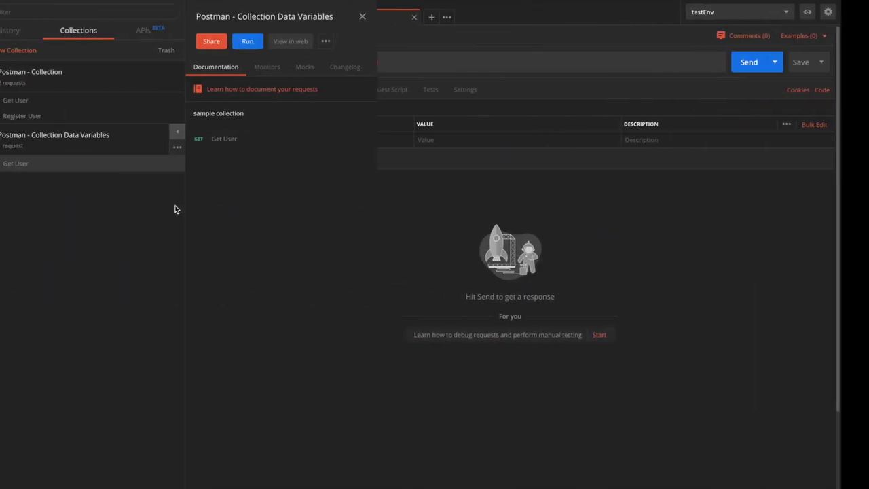
left_click(392, 16)
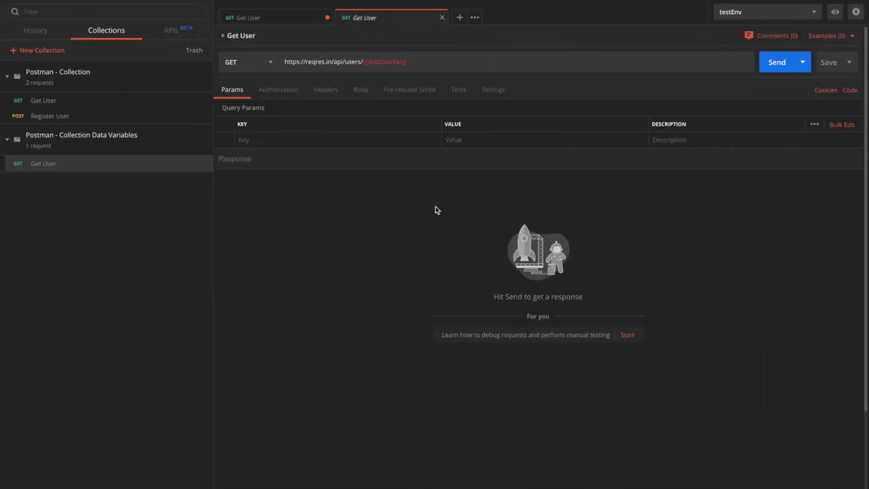
key("ctrl+Right")
key("ctrl+Right")
key("ctrl+Right")
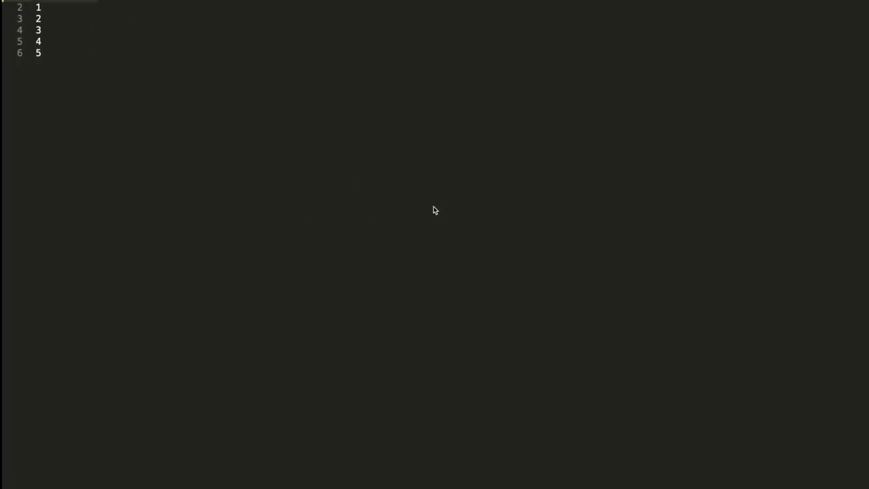
left_click_drag(34, 7, 51, 42)
key("shift+Down")
left_click(95, 2)
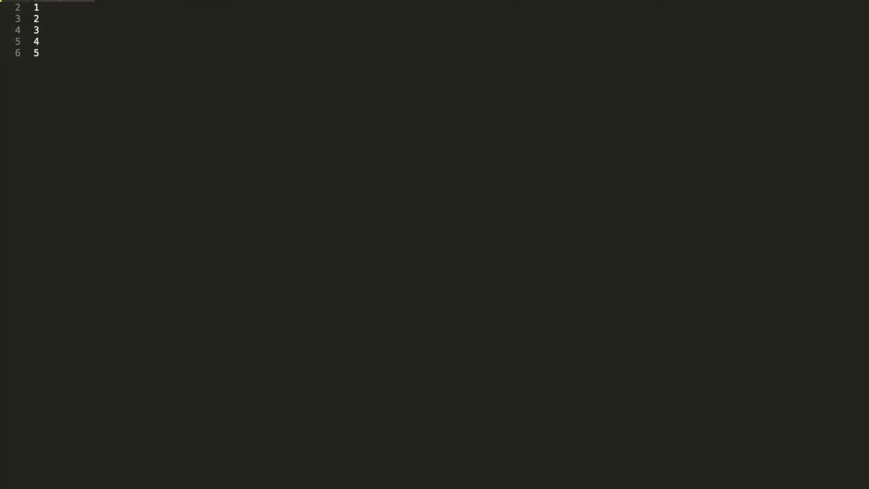
key("ctrl+Left")
key("ctrl+Left")
key("ctrl+Left")
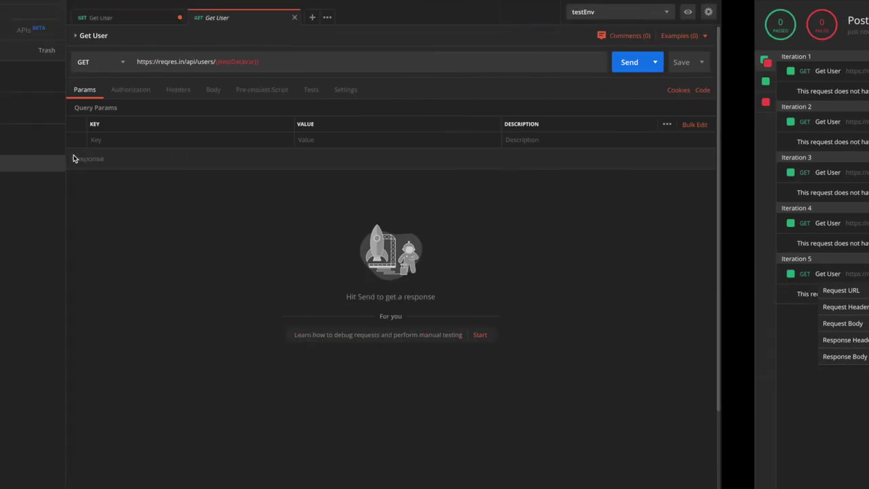